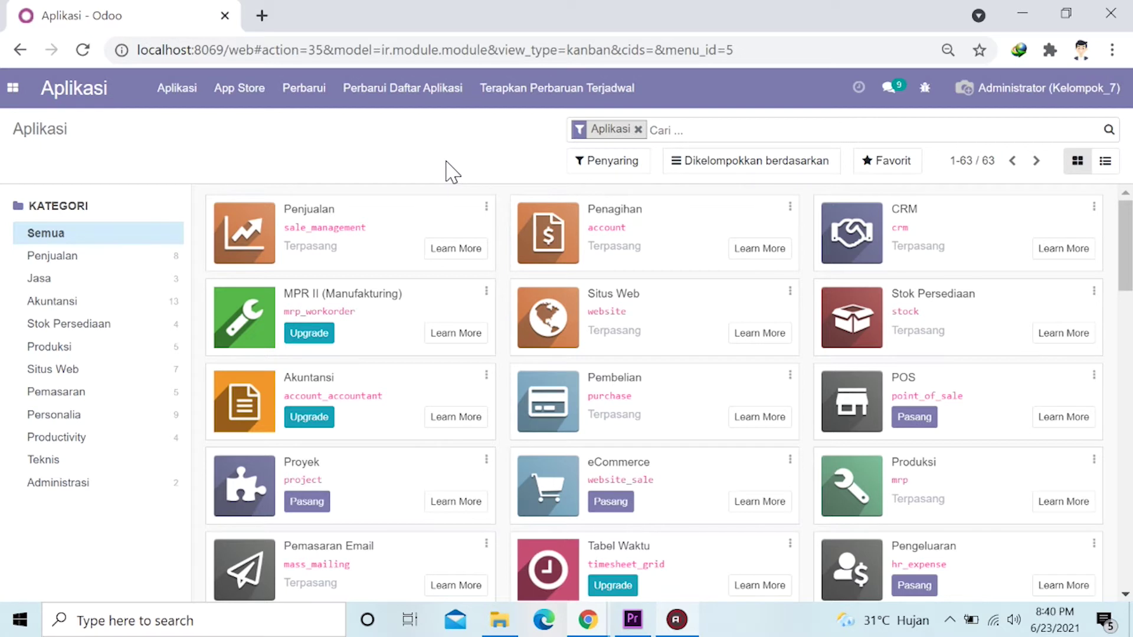
# Filter Apps to the Penjualan category, then switch to the Kontak app.
pyautogui.click(110, 258)
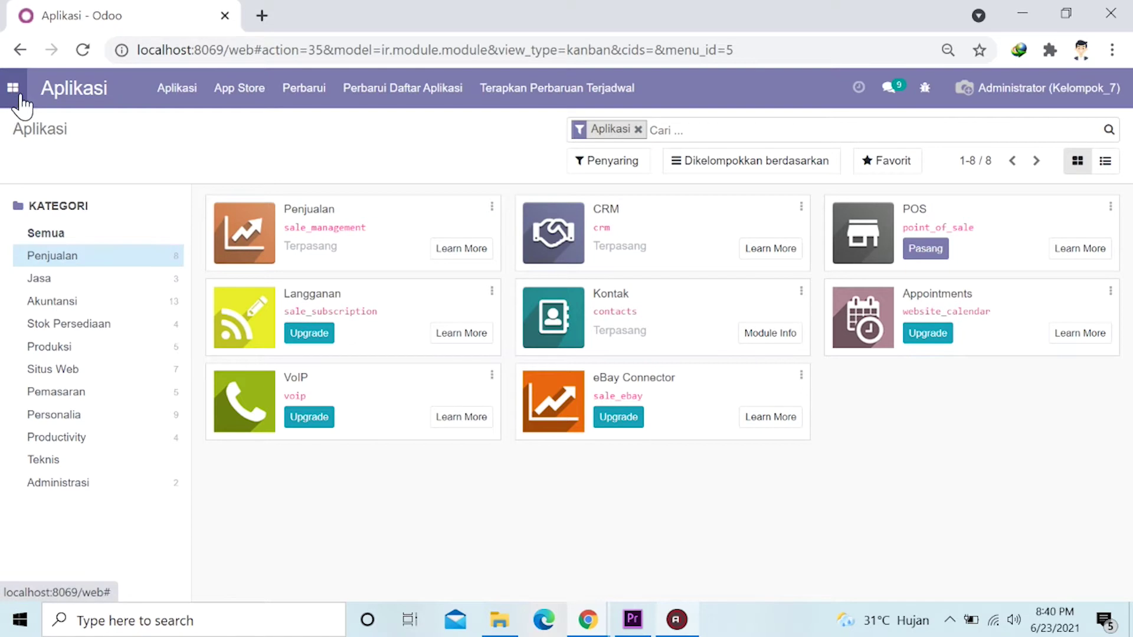
pyautogui.click(12, 98)
pyautogui.click(29, 170)
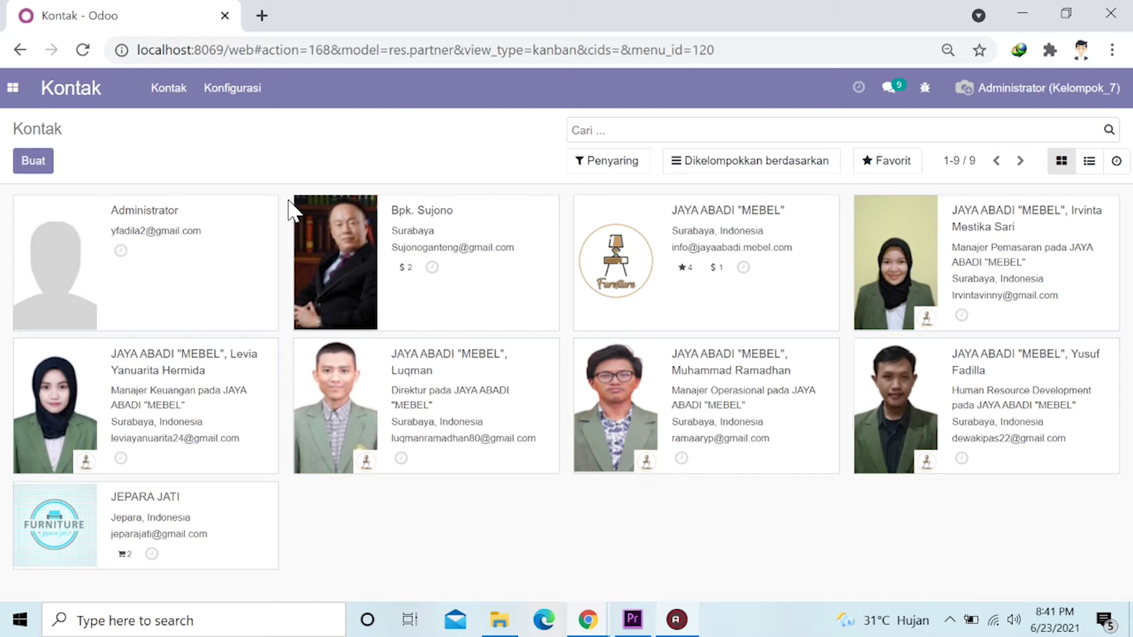
# Create a new contact record with its type set to Individual.
pyautogui.click(33, 162)
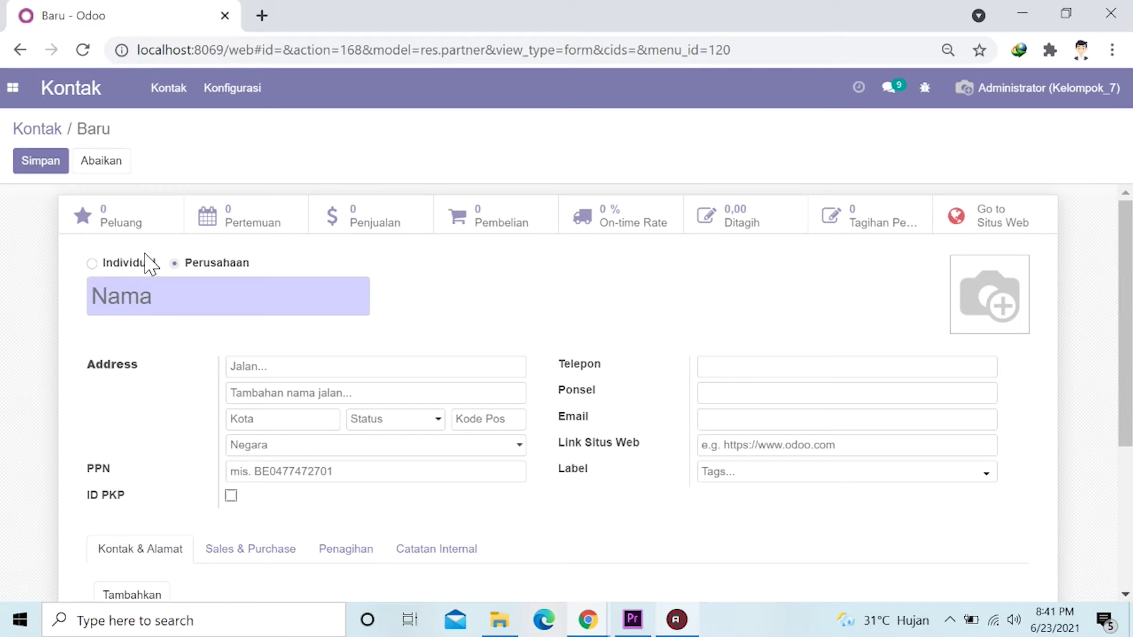
pyautogui.click(92, 264)
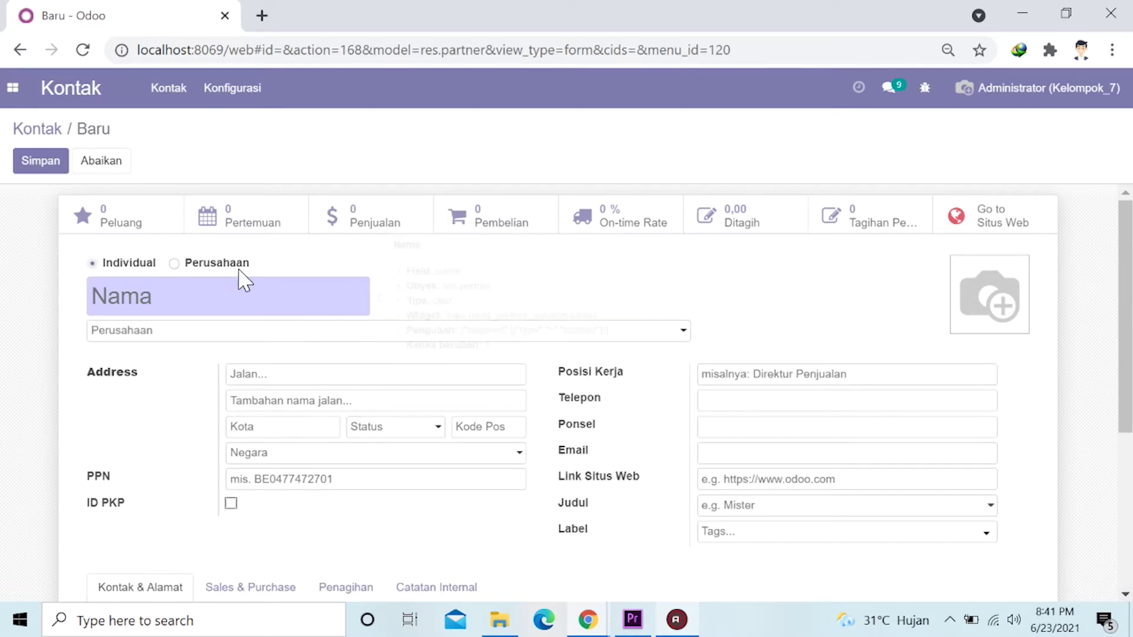
pyautogui.click(174, 264)
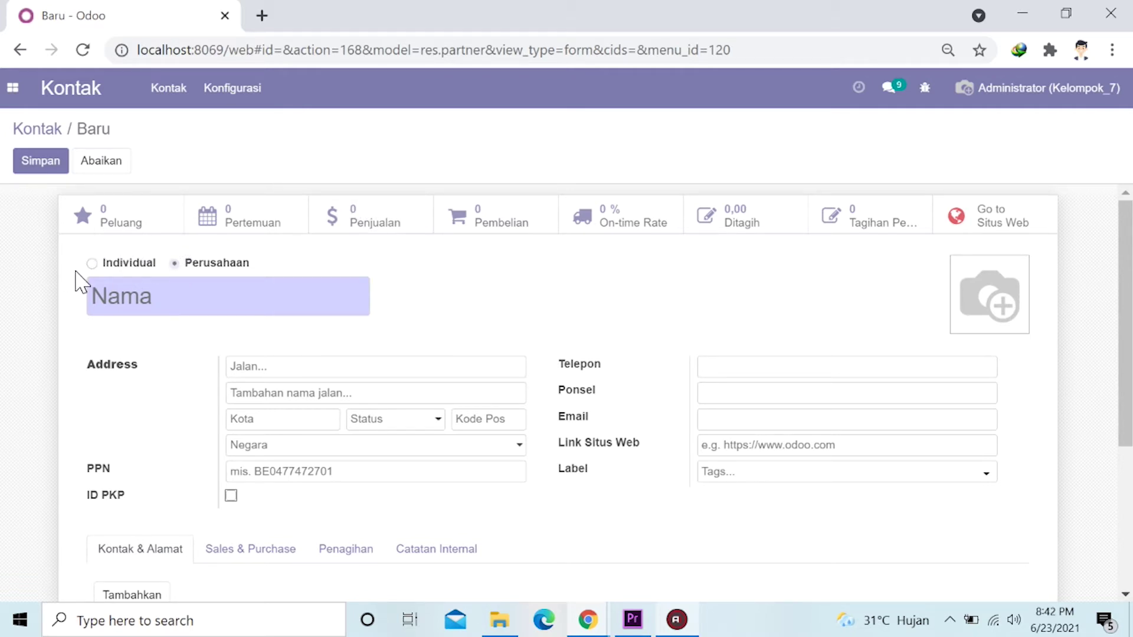
pyautogui.click(92, 262)
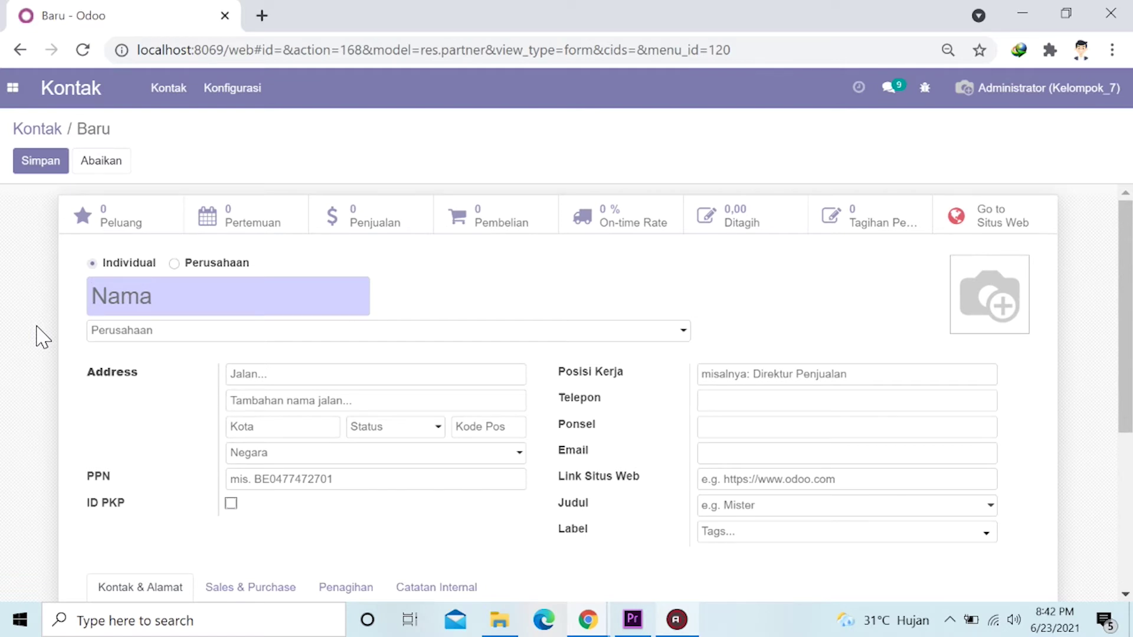
# Enter the contact person's name, the street address and the city.
pyautogui.write('Gordon')
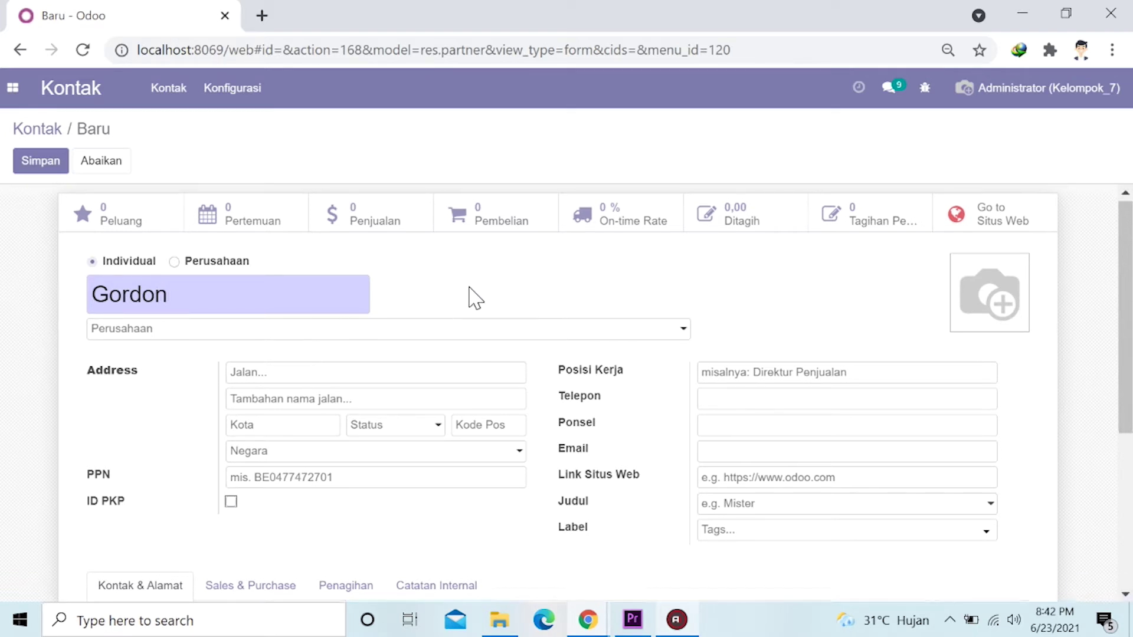
pyautogui.scroll(-2, 412, 299)
pyautogui.scroll(2, 412, 299)
pyautogui.click(257, 371)
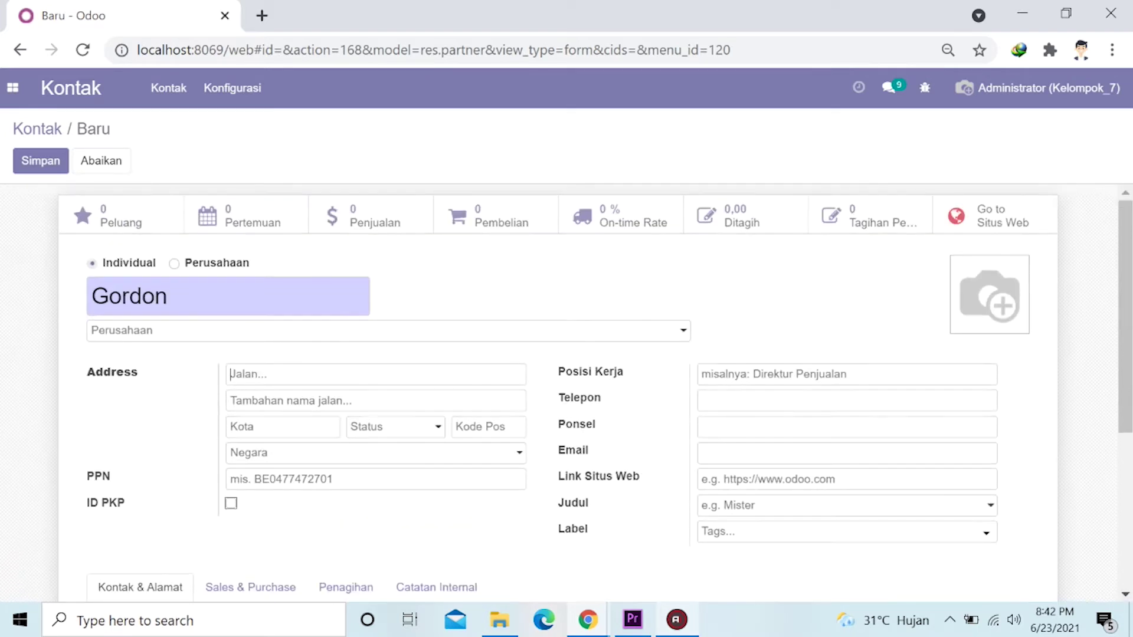
pyautogui.click(278, 426)
pyautogui.write('Surabaya')
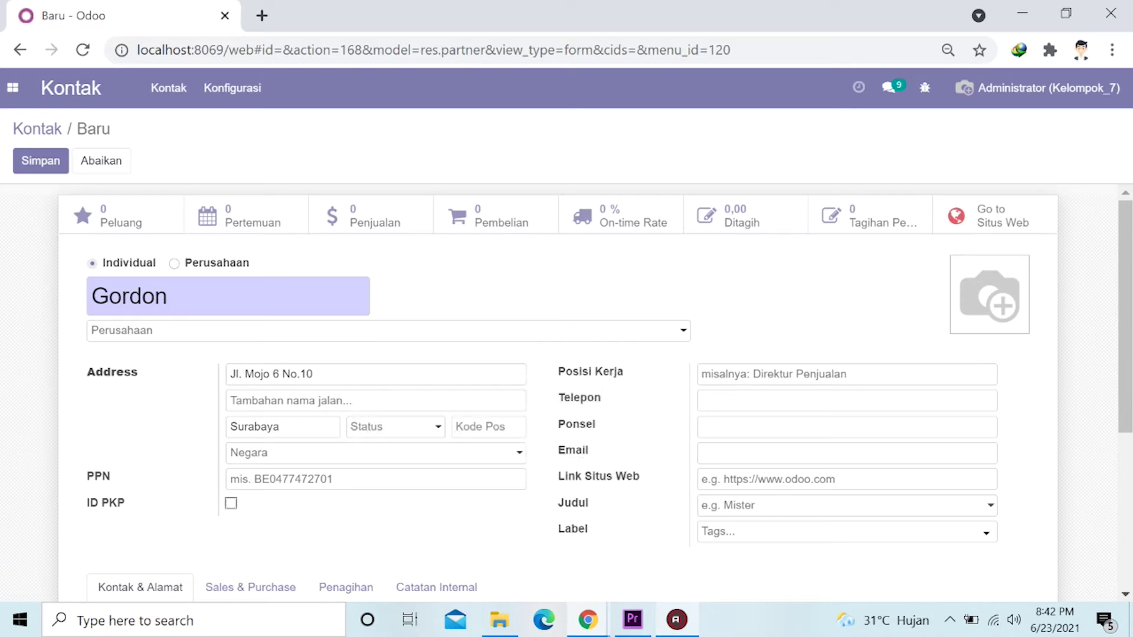
# Set country to Indonesia and province to Jawa Timur, and fill in the postal code.
pyautogui.click(349, 459)
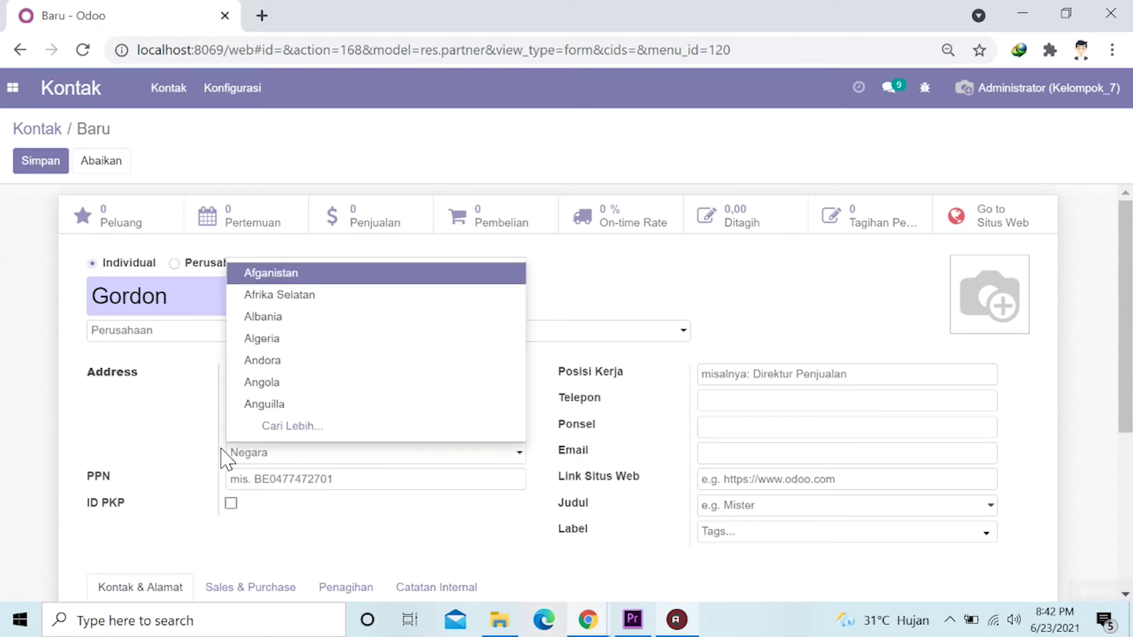
pyautogui.click(298, 425)
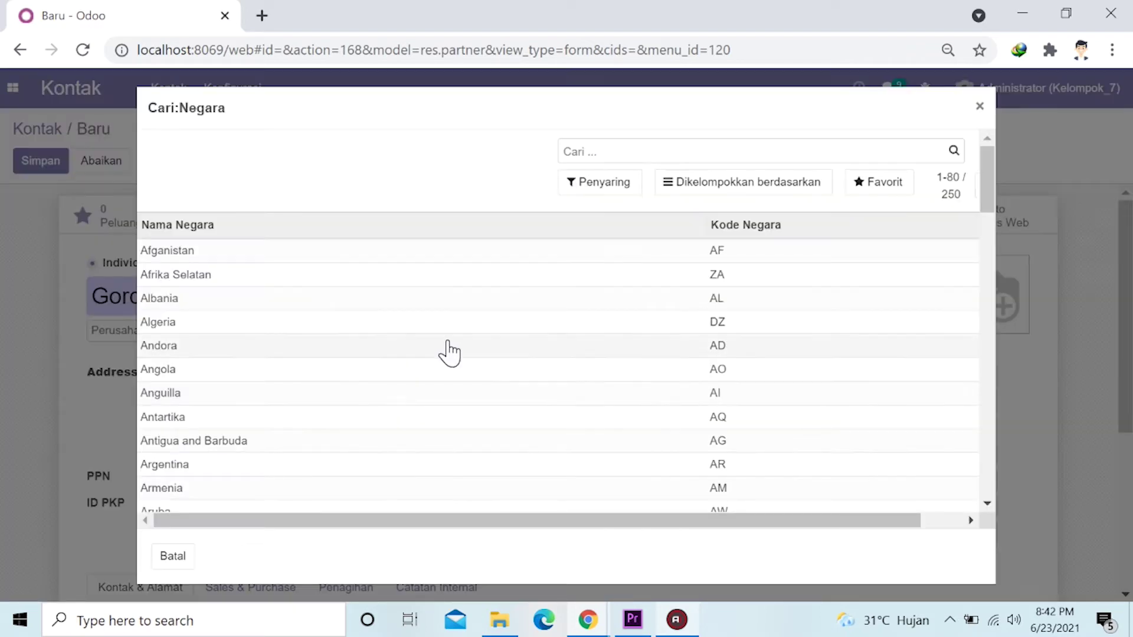
pyautogui.write('indo')
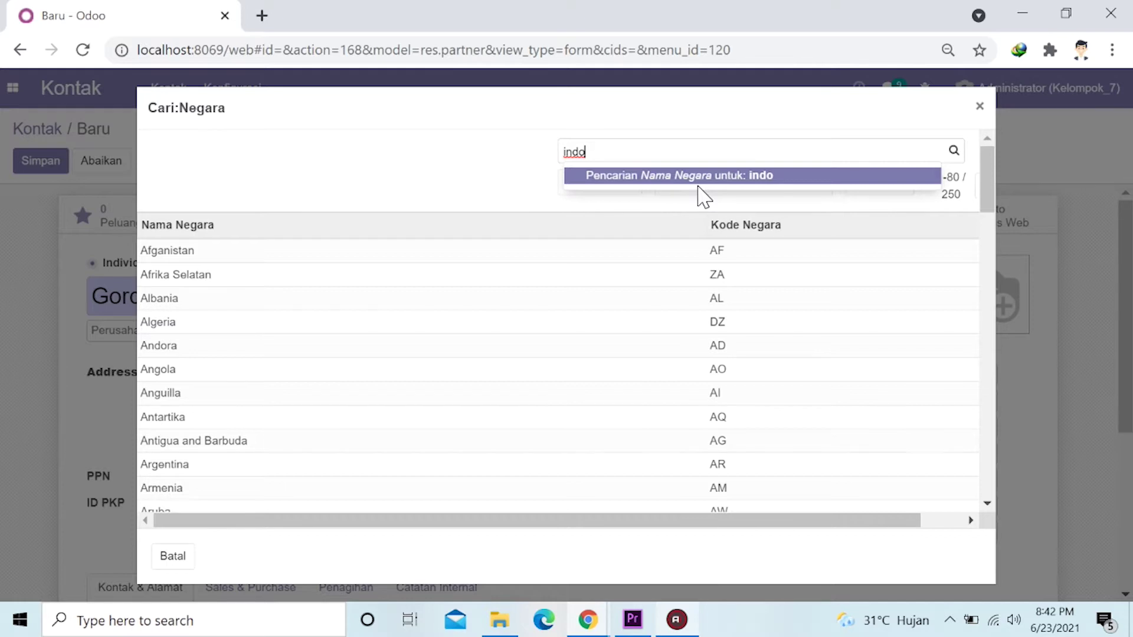
pyautogui.press('Return')
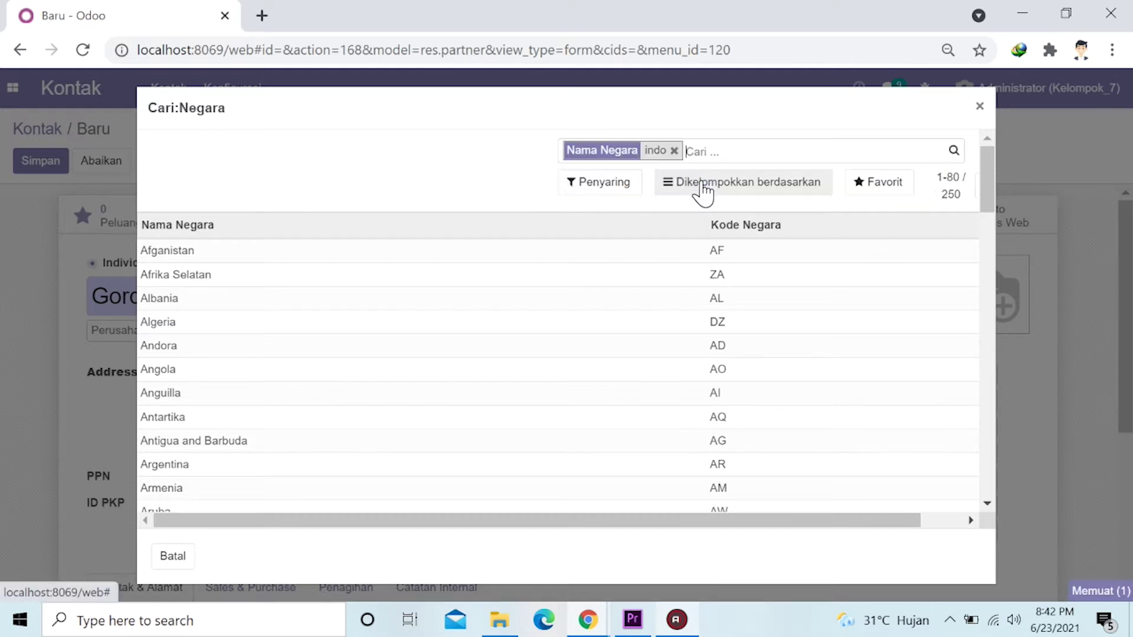
pyautogui.click(303, 244)
pyautogui.click(377, 429)
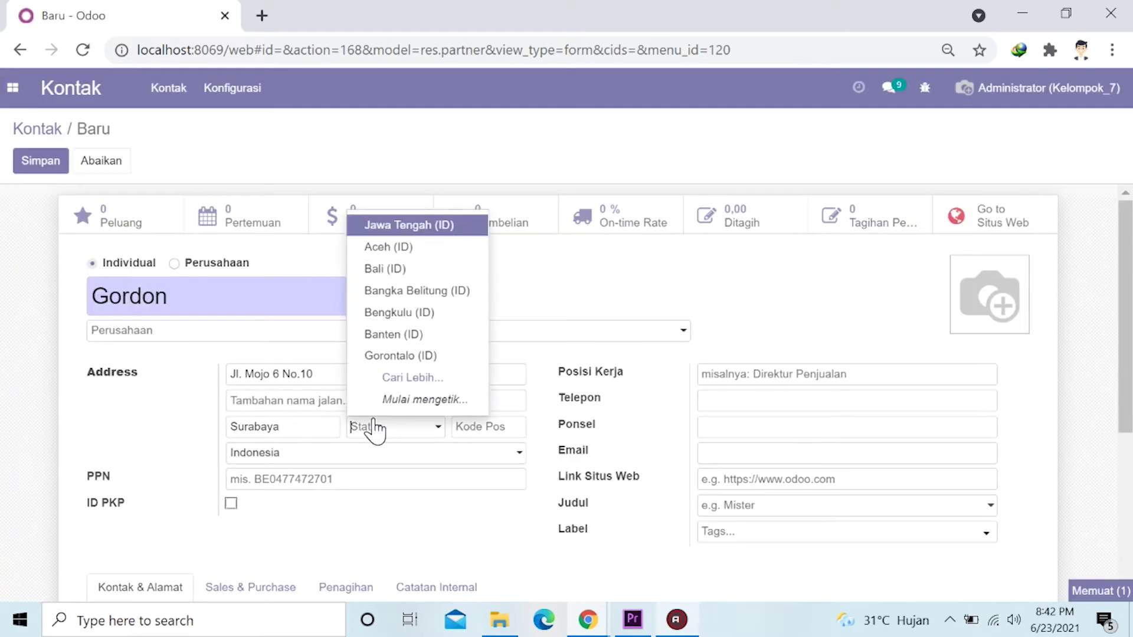
pyautogui.click(380, 377)
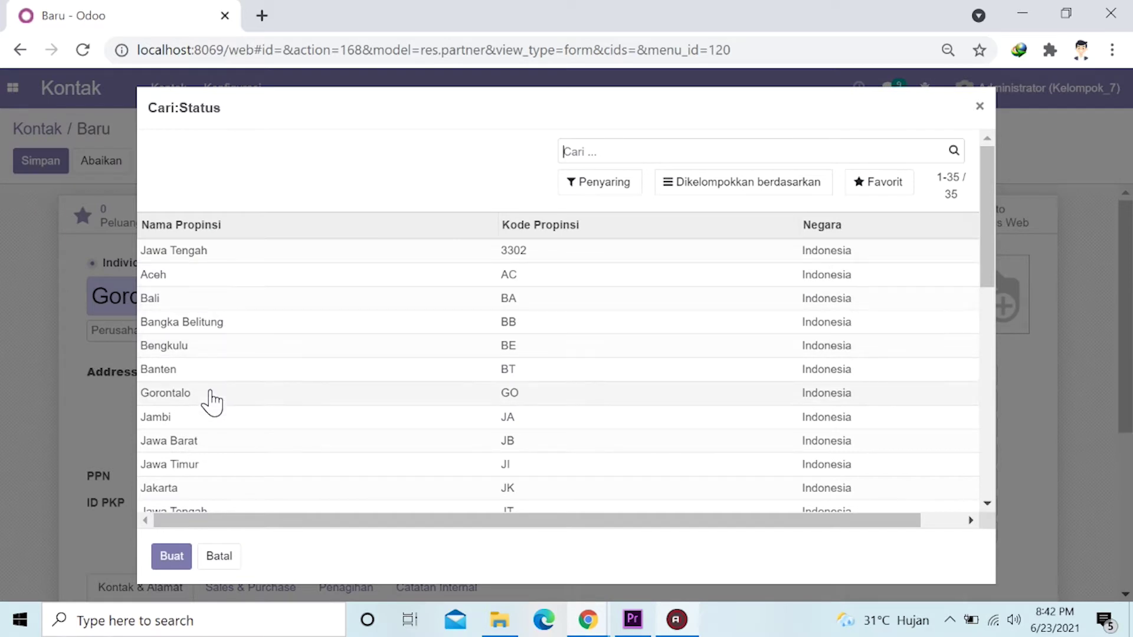
pyautogui.click(203, 464)
pyautogui.click(487, 426)
pyautogui.write('60')
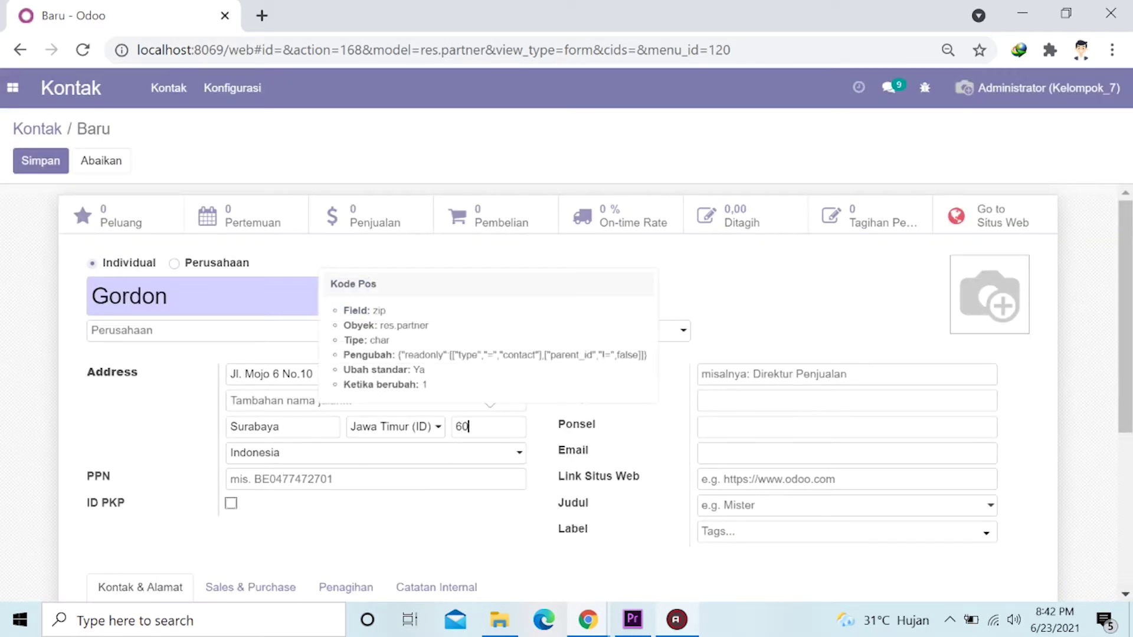
pyautogui.write('285')
# Fill in the contact's phone number in Telepon and e-mail address in Email.
pyautogui.click(705, 401)
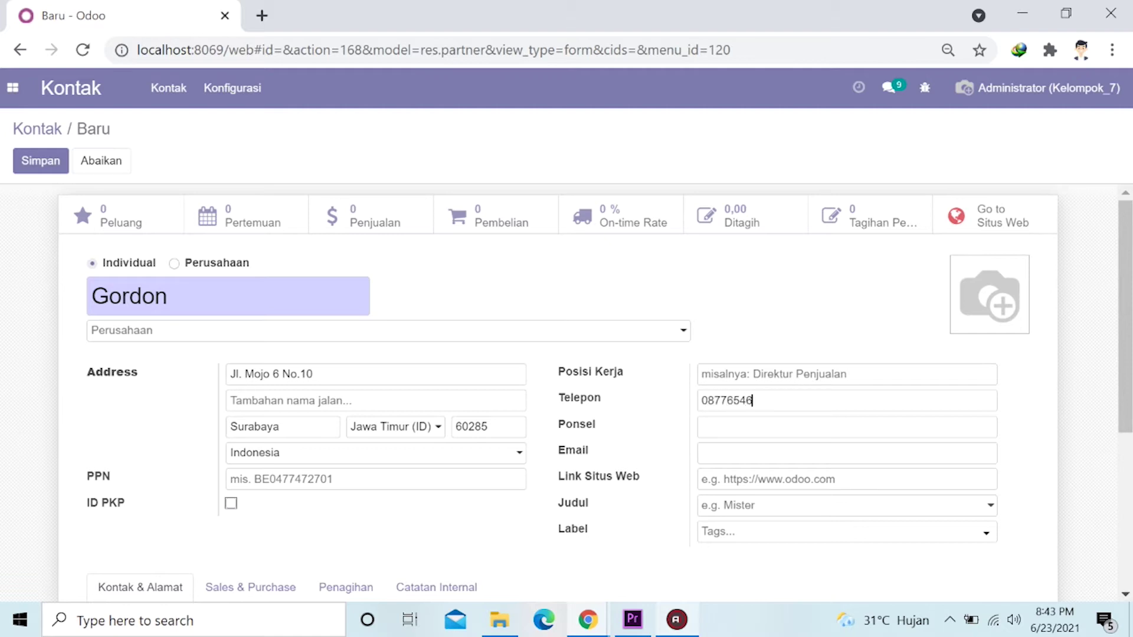
pyautogui.write('22')
pyautogui.click(726, 453)
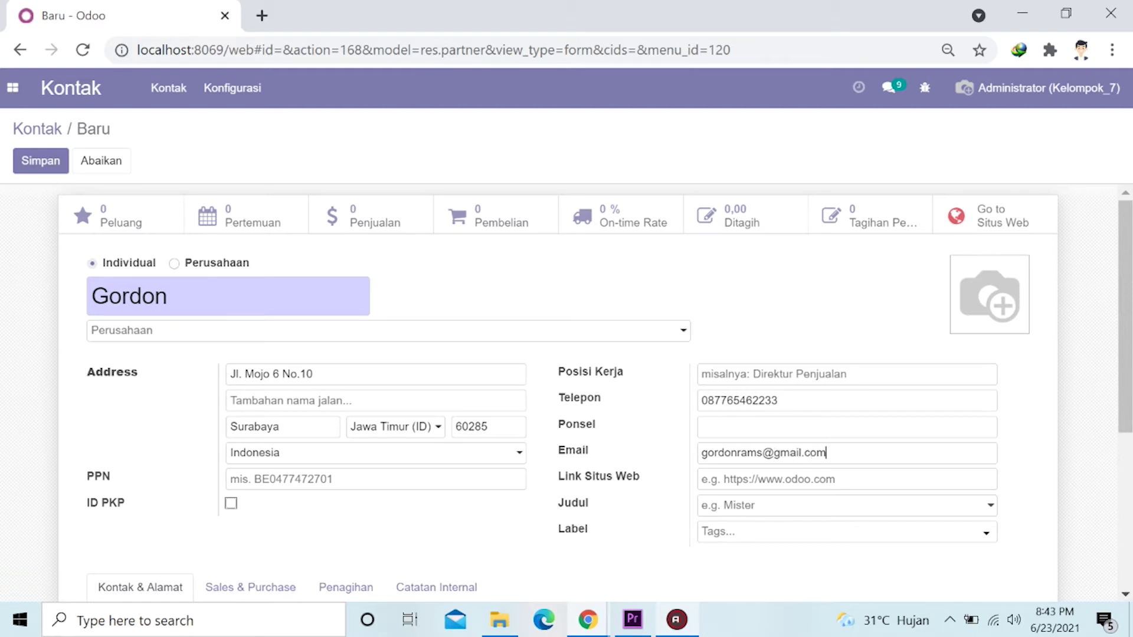
pyautogui.scroll(-2, 496, 420)
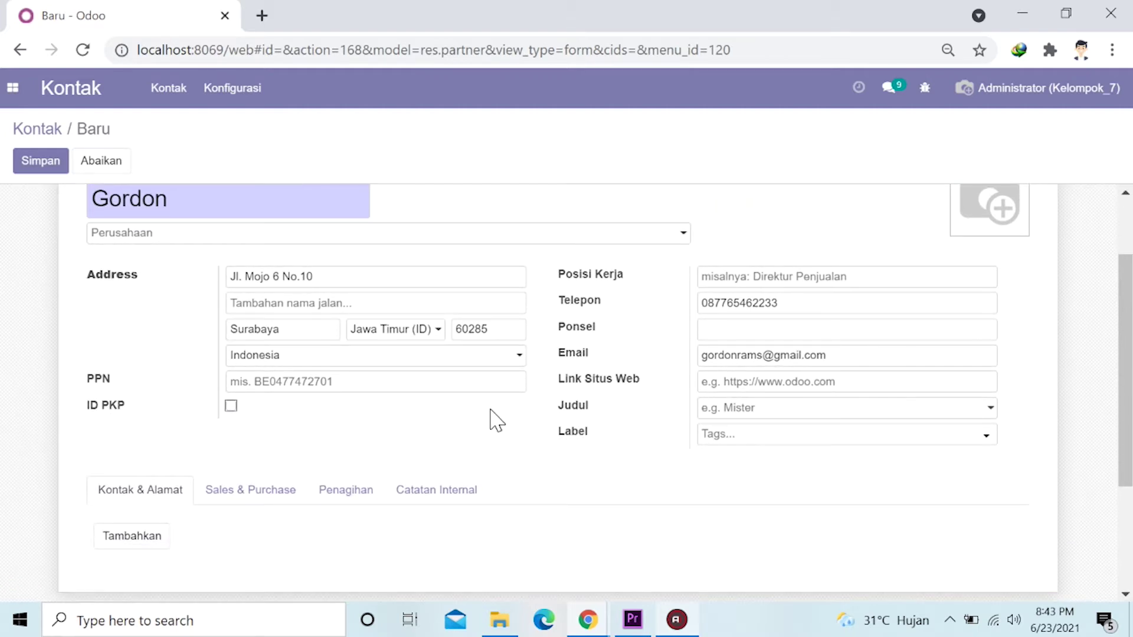
pyautogui.scroll(2, 448, 300)
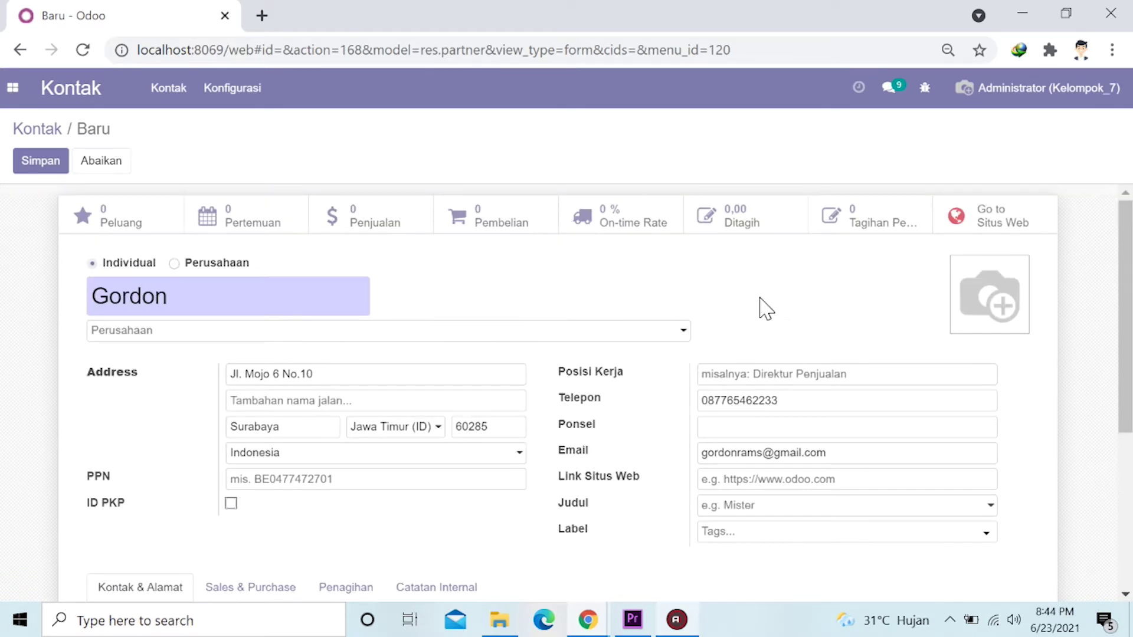
pyautogui.moveTo(997, 295)
# Save the new contact and go back through the Kontak breadcrumb.
pyautogui.click(42, 169)
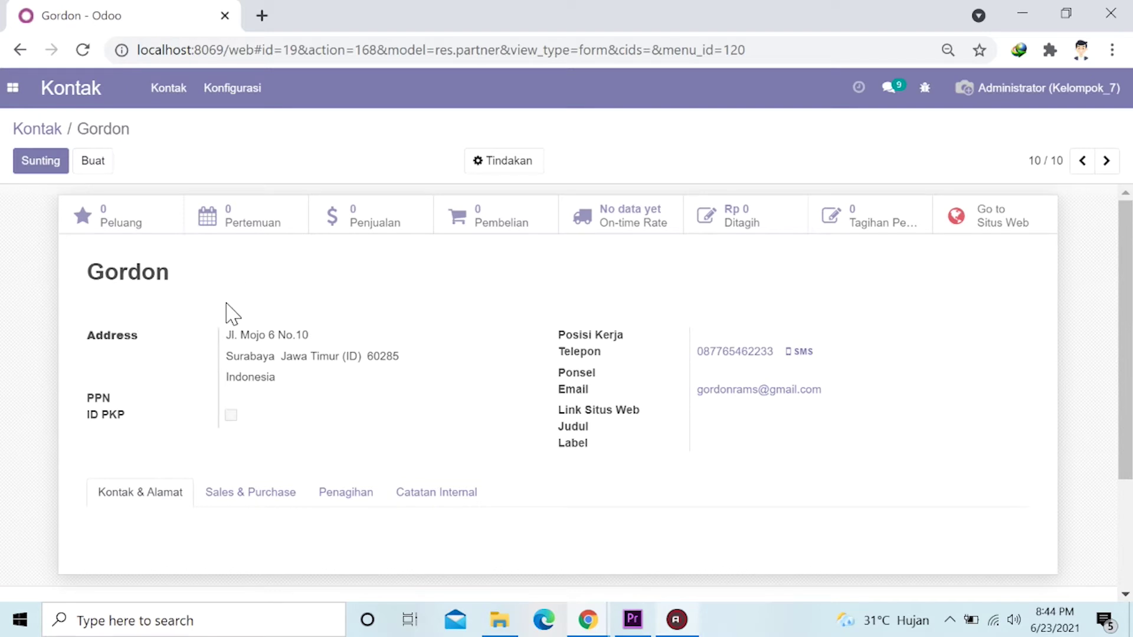
pyautogui.click(38, 131)
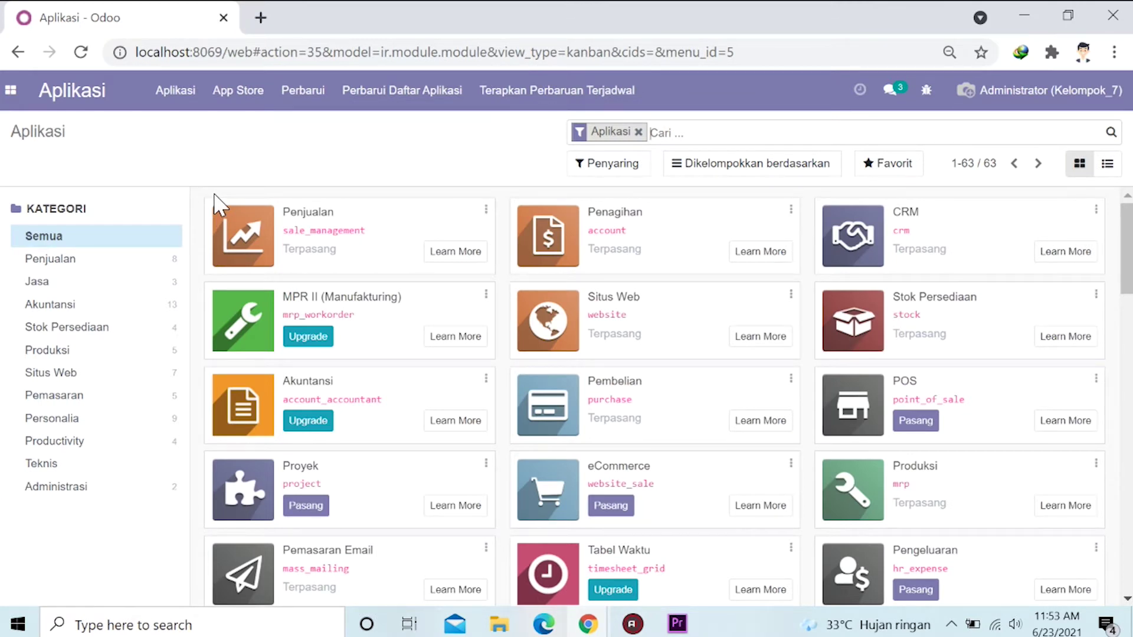
# Filter Apps to the Situs Web category and open the app switcher to reach Situs Web.
pyautogui.click(74, 379)
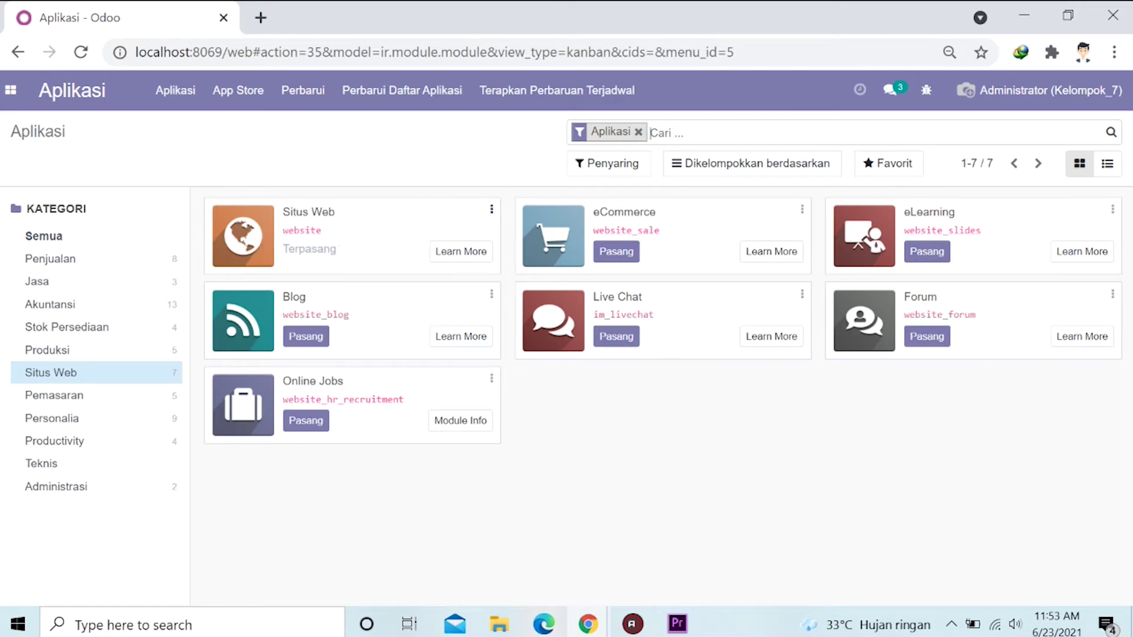
pyautogui.click(11, 92)
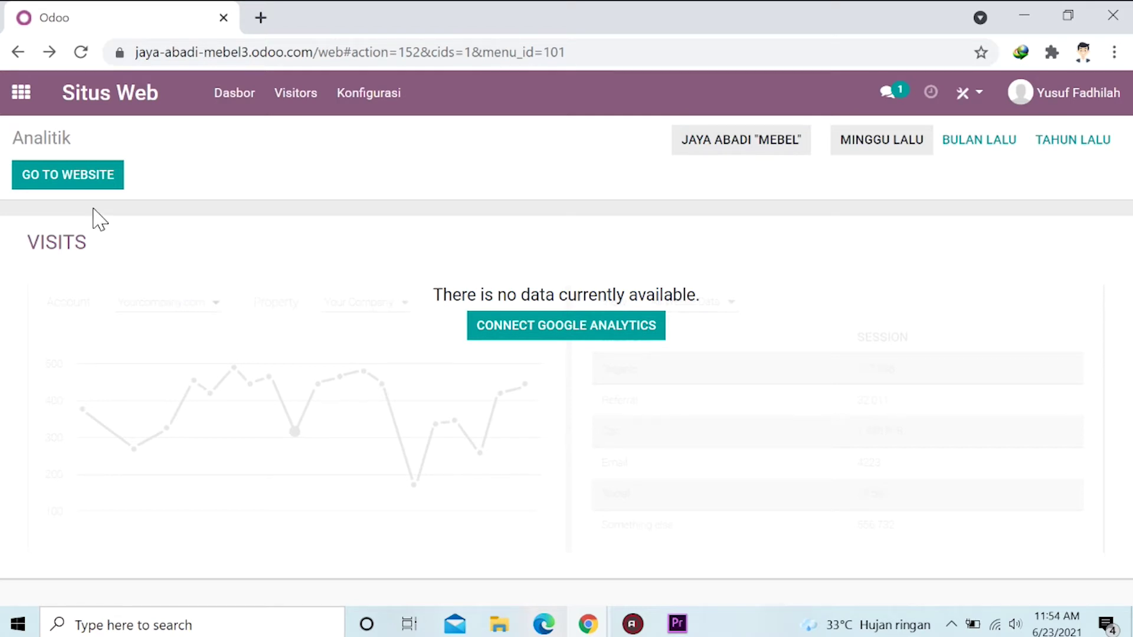
# Go to the live Jaya Abadi "Mebel" website homepage via GO TO WEBSITE.
pyautogui.click(88, 190)
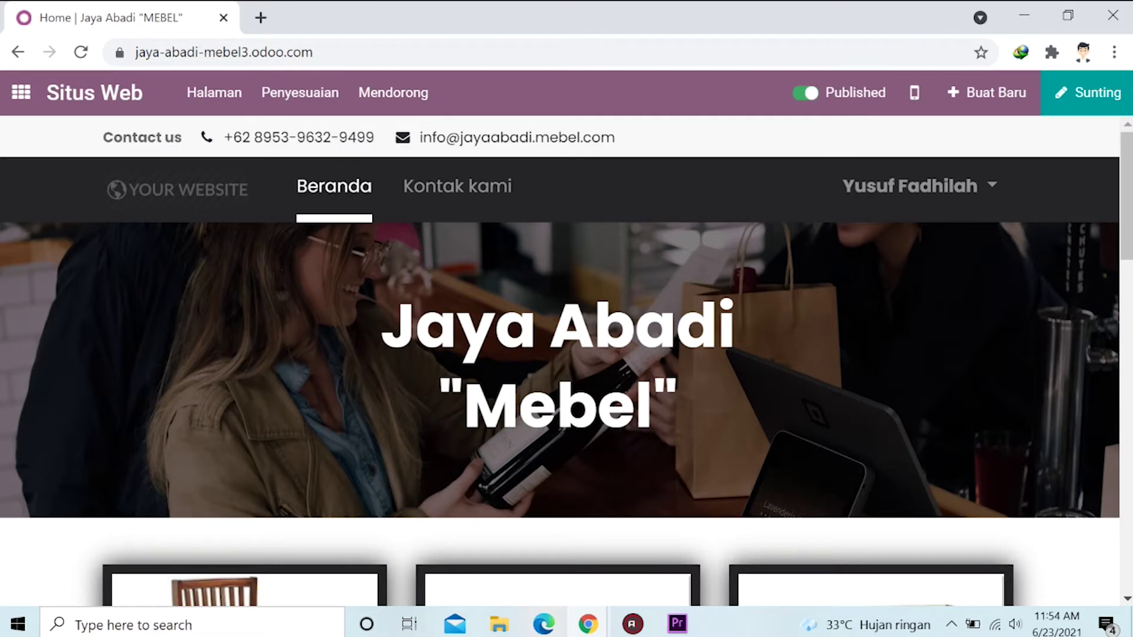
pyautogui.scroll(-4, 483, 295)
pyautogui.scroll(-1, 472, 289)
pyautogui.scroll(-2, 408, 275)
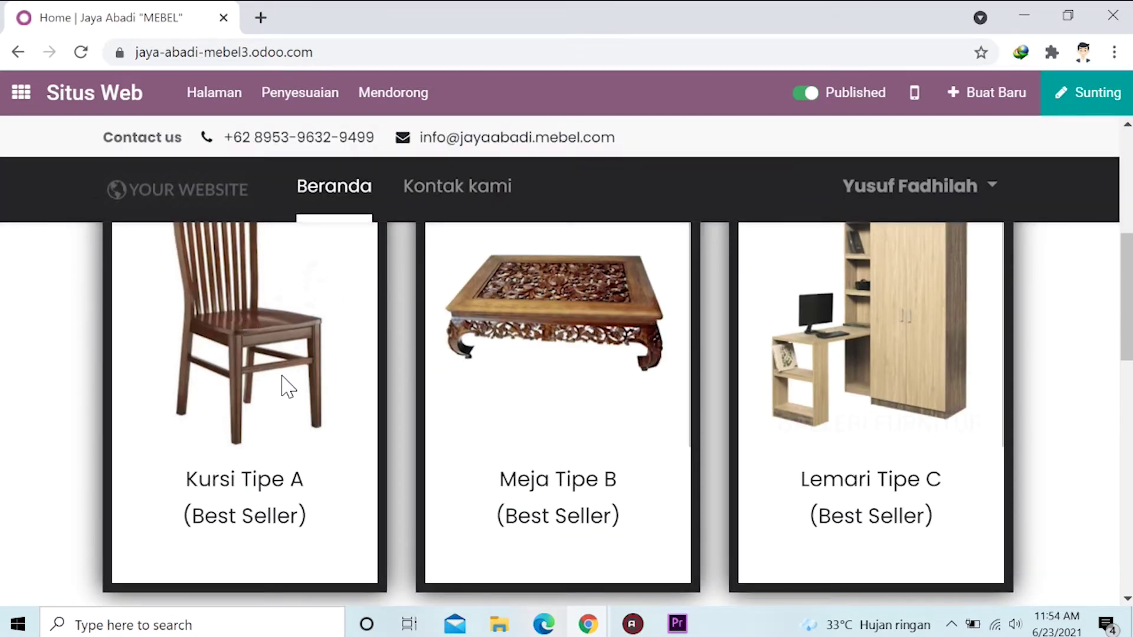
pyautogui.scroll(-2, 296, 407)
pyautogui.scroll(-8, 298, 446)
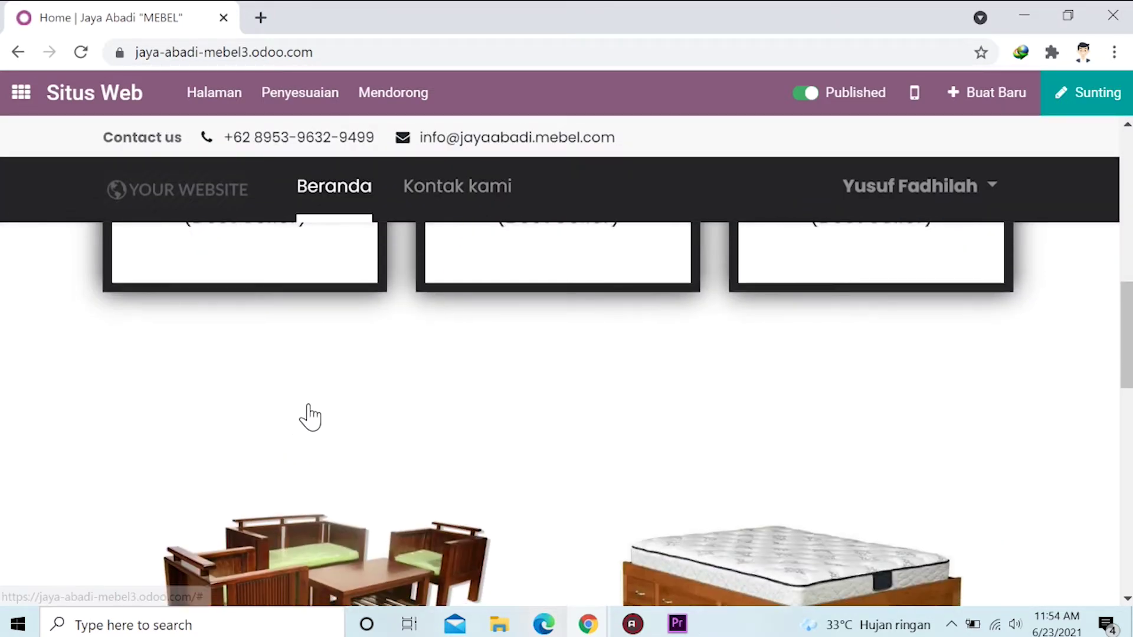
pyautogui.scroll(-1, 334, 371)
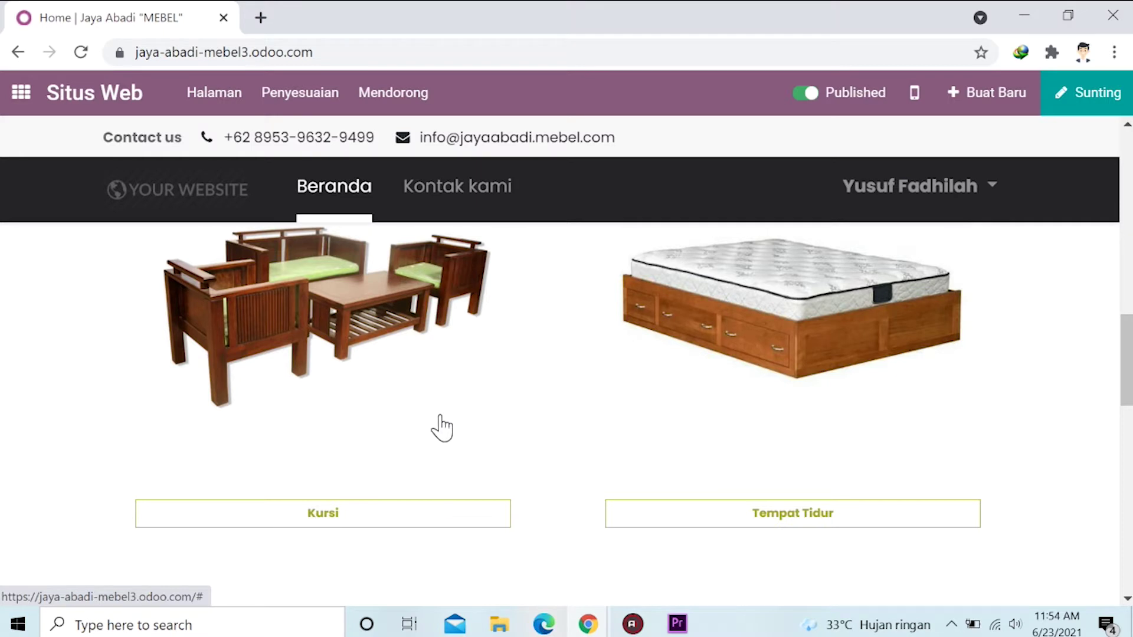
pyautogui.scroll(-6, 579, 374)
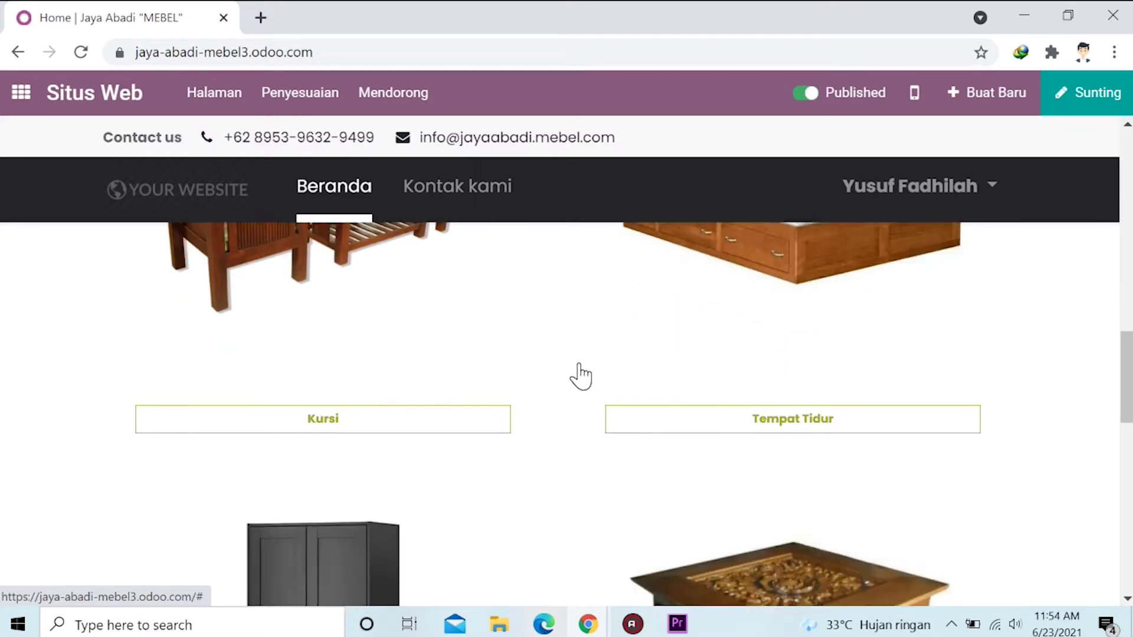
pyautogui.scroll(-2, 608, 405)
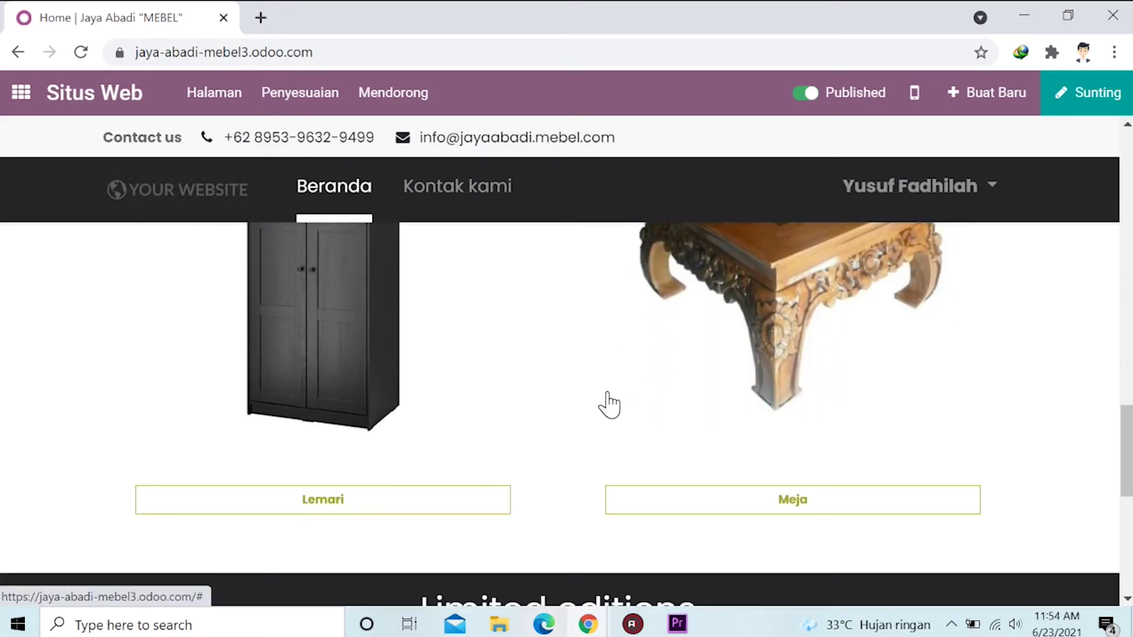
pyautogui.scroll(2, 481, 407)
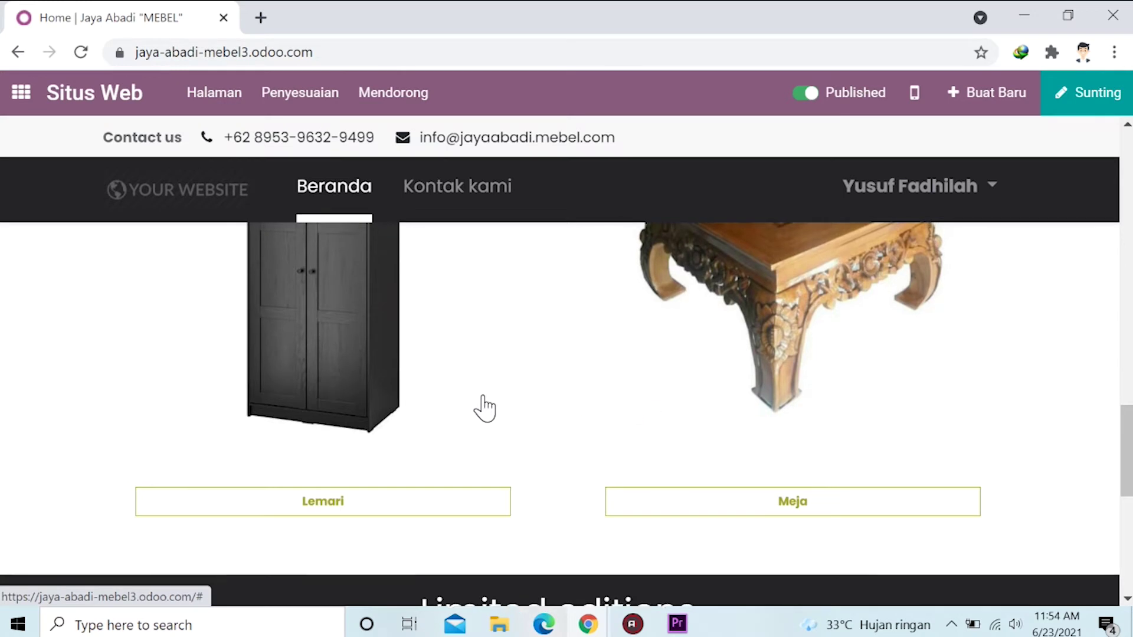
pyautogui.scroll(-7, 483, 406)
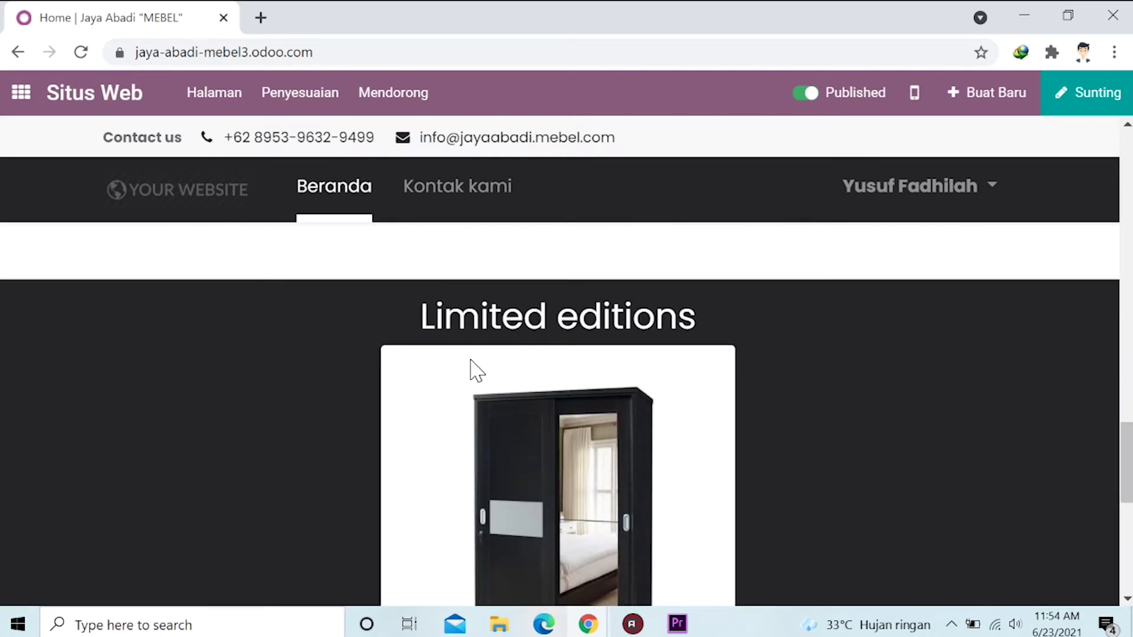
pyautogui.scroll(-2, 503, 342)
pyautogui.scroll(2, 504, 341)
pyautogui.scroll(-2, 501, 319)
pyautogui.scroll(-2, 487, 313)
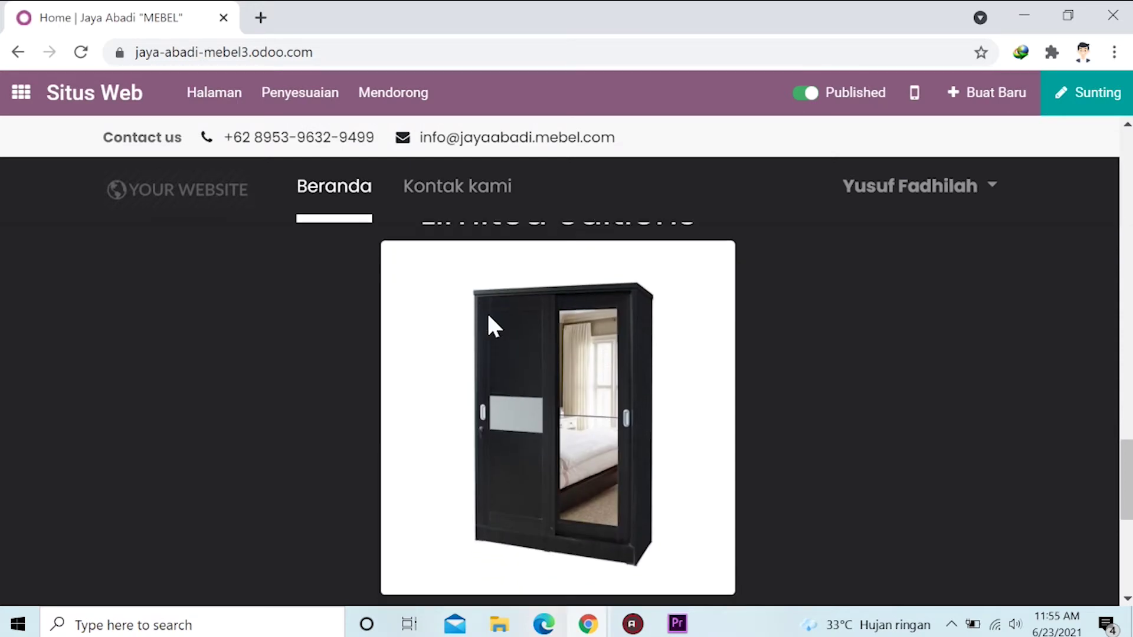
pyautogui.scroll(1, 381, 328)
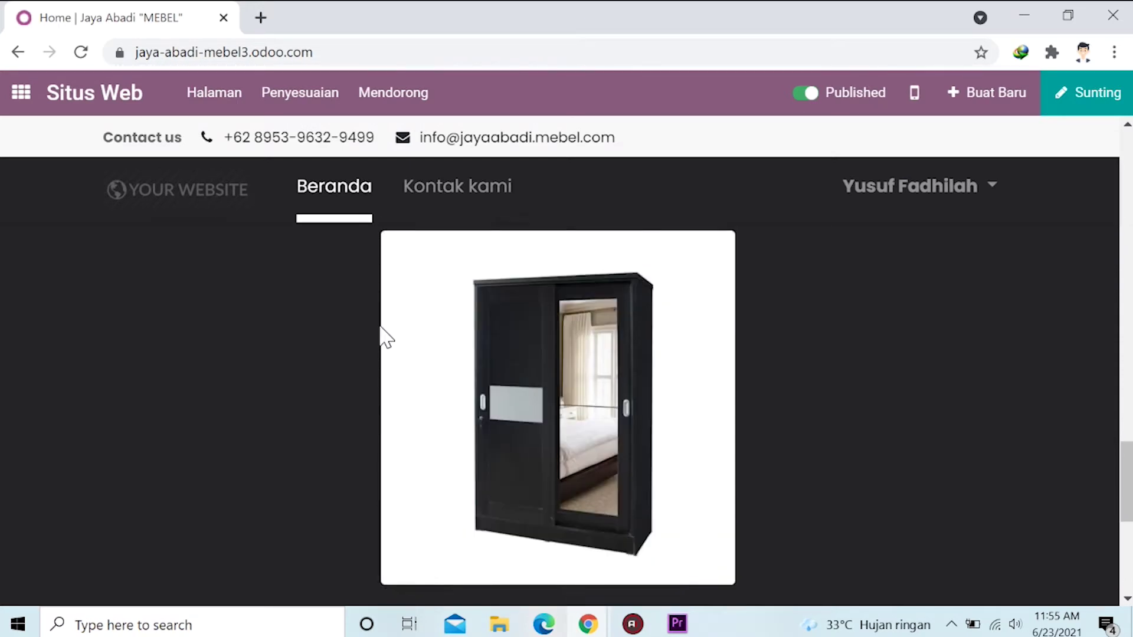
pyautogui.scroll(-5, 380, 329)
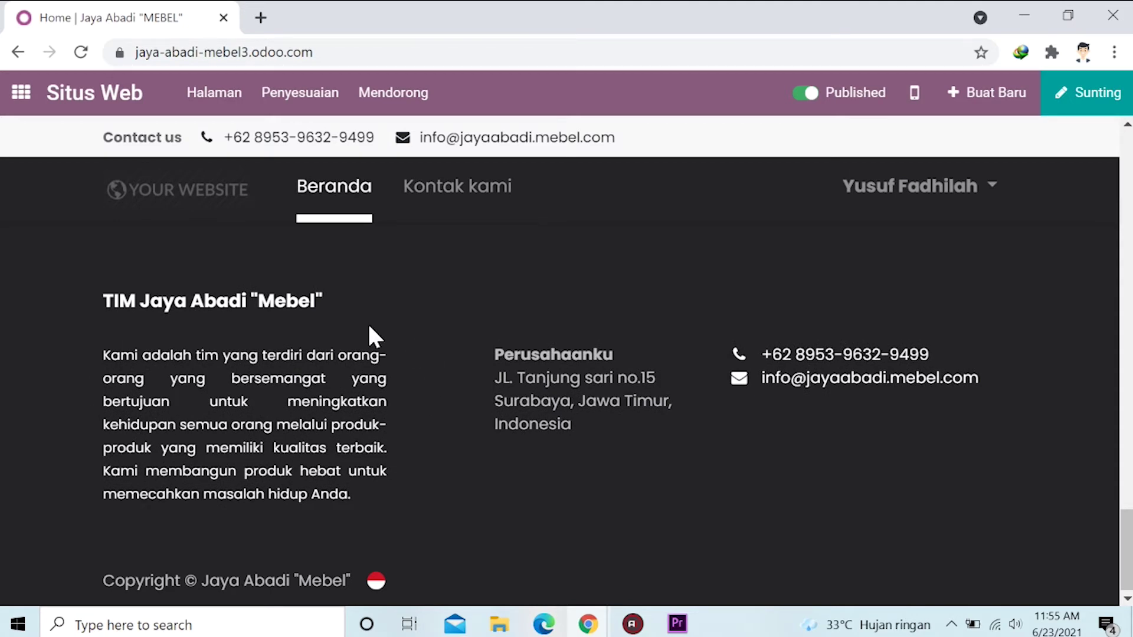
pyautogui.scroll(20, 567, 361)
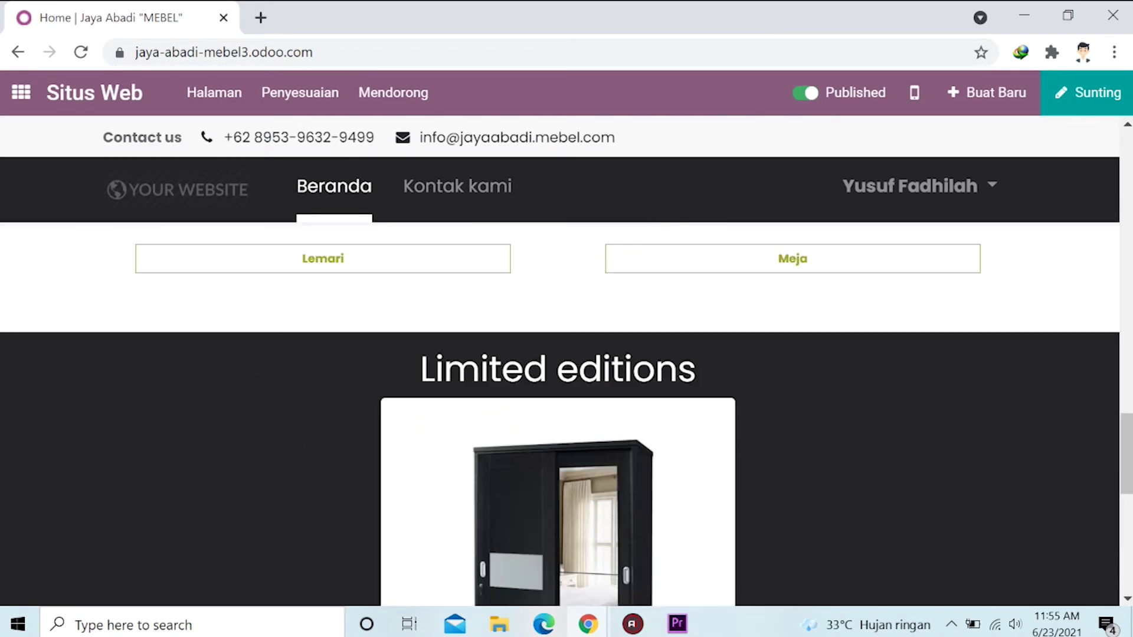
pyautogui.scroll(5, 515, 398)
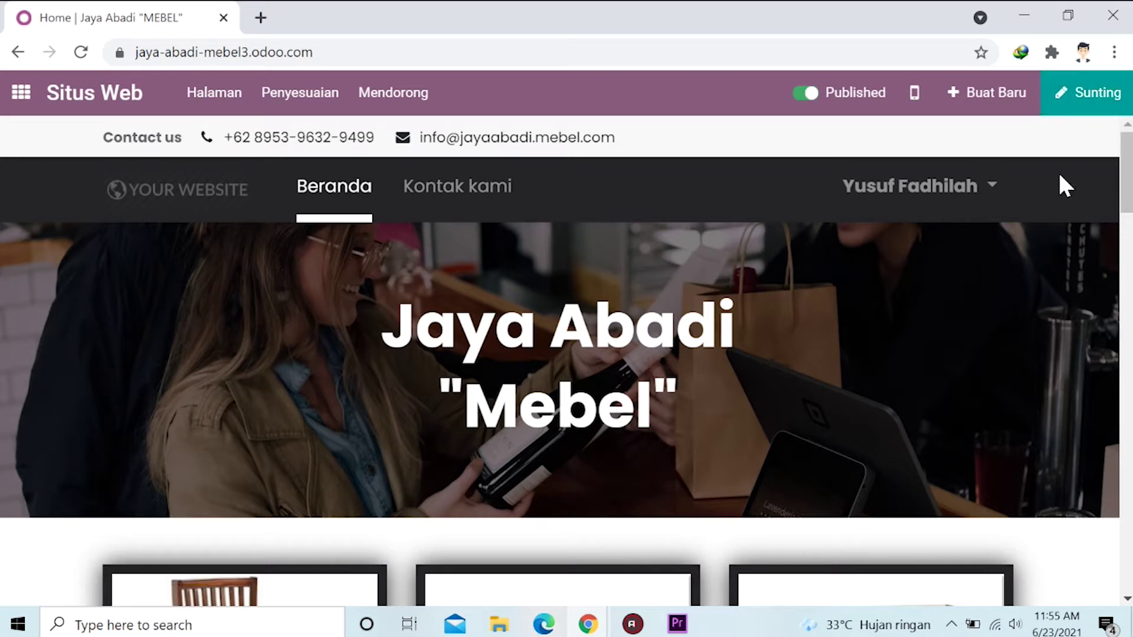
pyautogui.click(1086, 110)
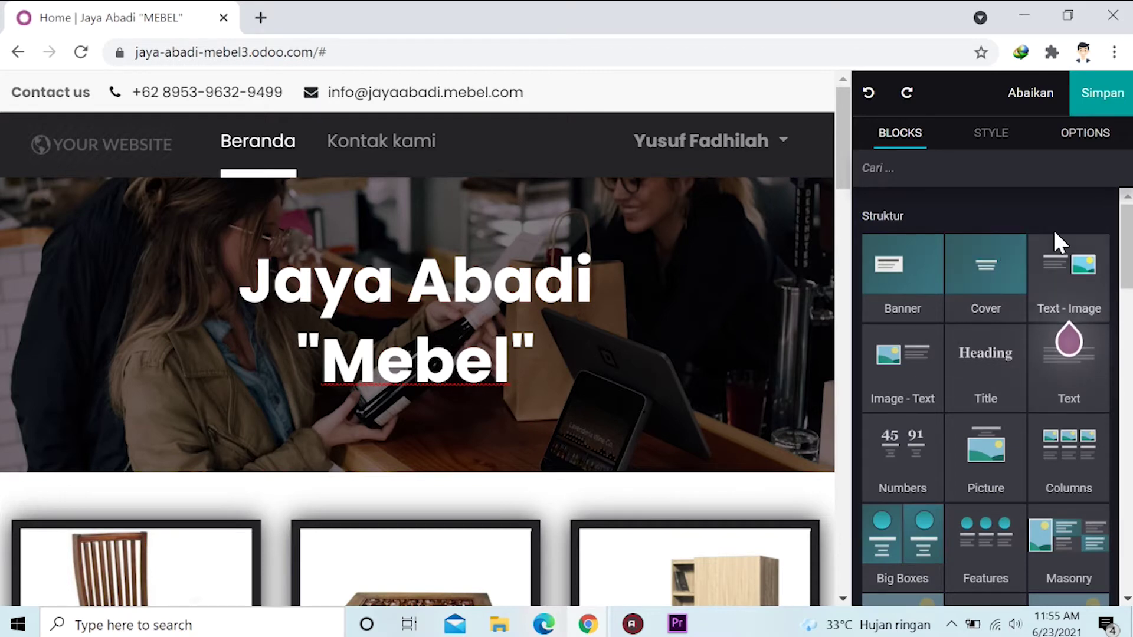
# Drop a Popup block from the Dynamic Content blocks onto the homepage.
pyautogui.scroll(-3, 1033, 243)
pyautogui.scroll(-12, 1033, 243)
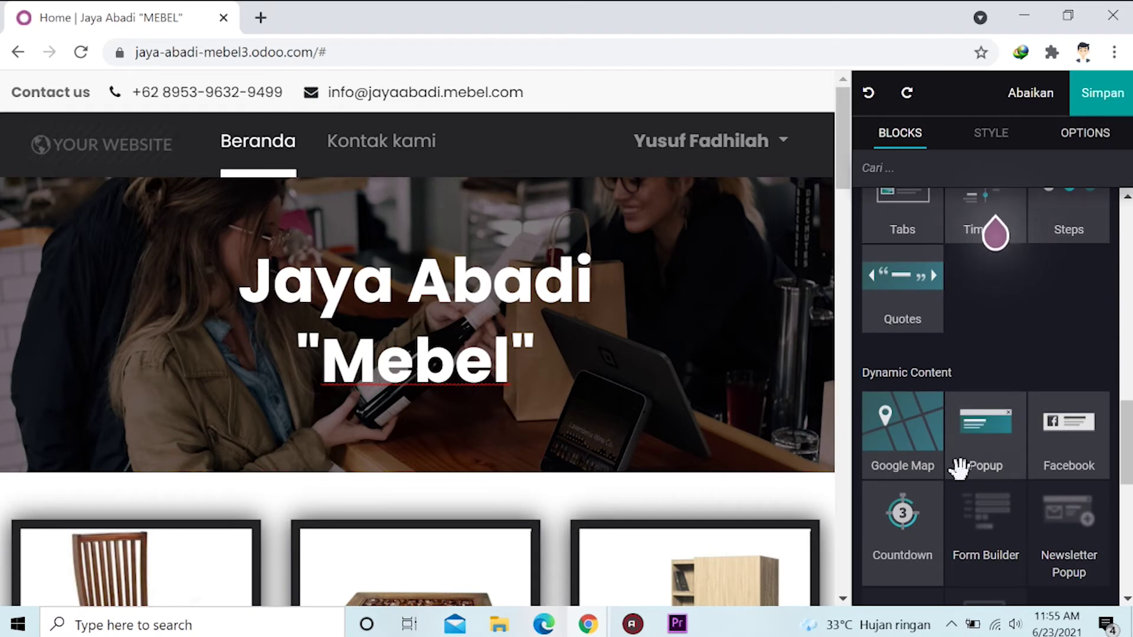
pyautogui.moveTo(988, 453); pyautogui.dragTo(574, 417)
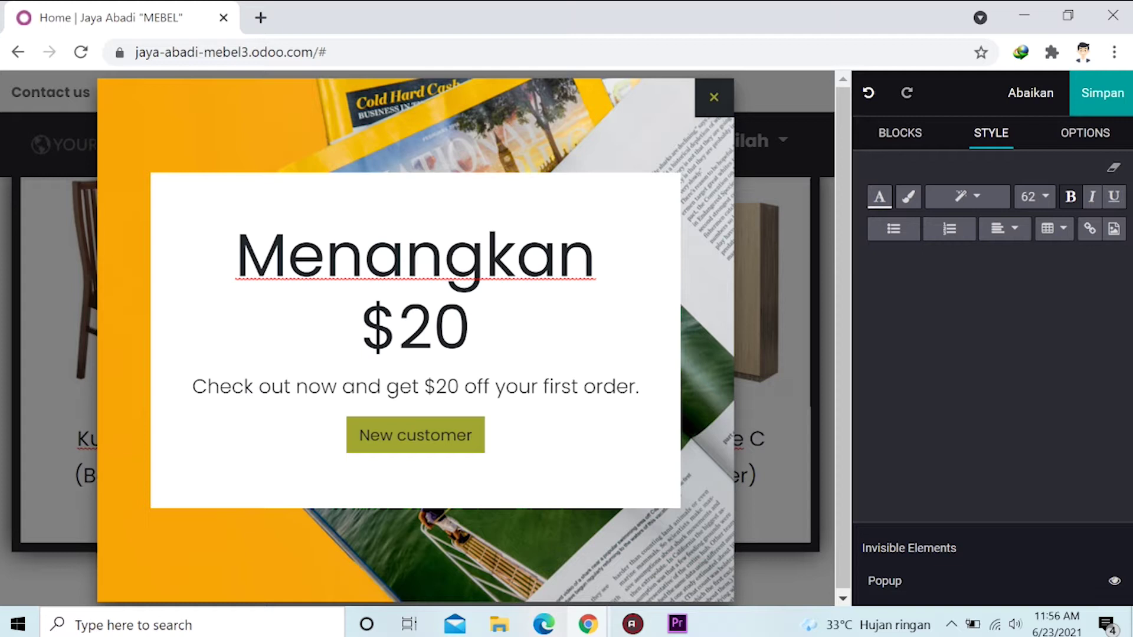
# Retitle the popup heading to 'Menangkan 1 buah Lemari' and delete the $20 offer line.
pyautogui.tripleClick(415, 259)
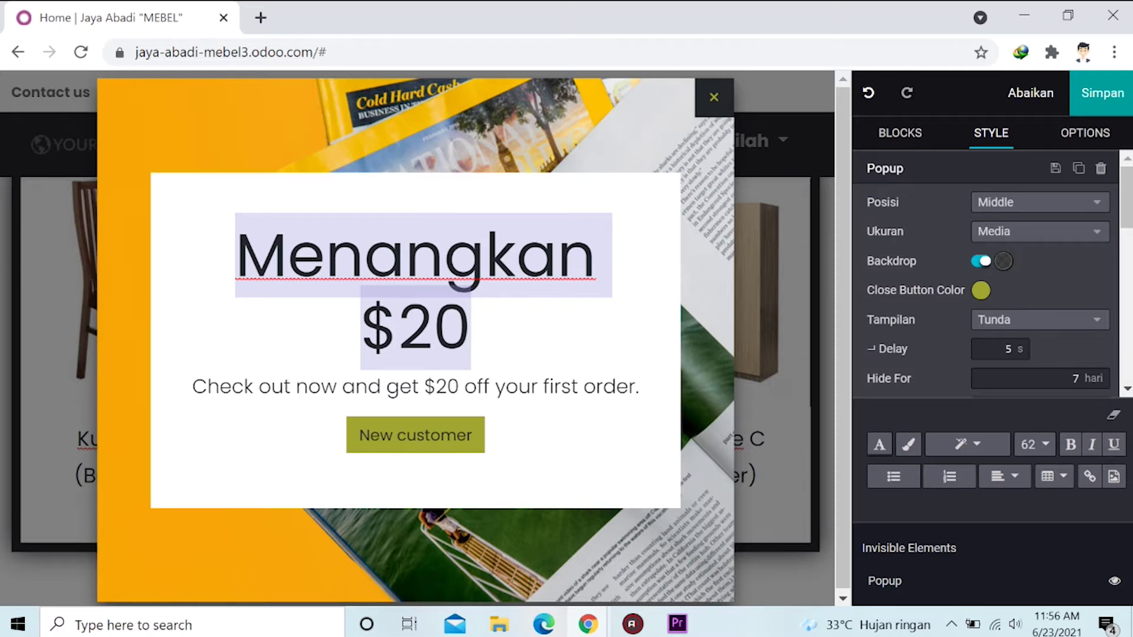
pyautogui.write('Menang')
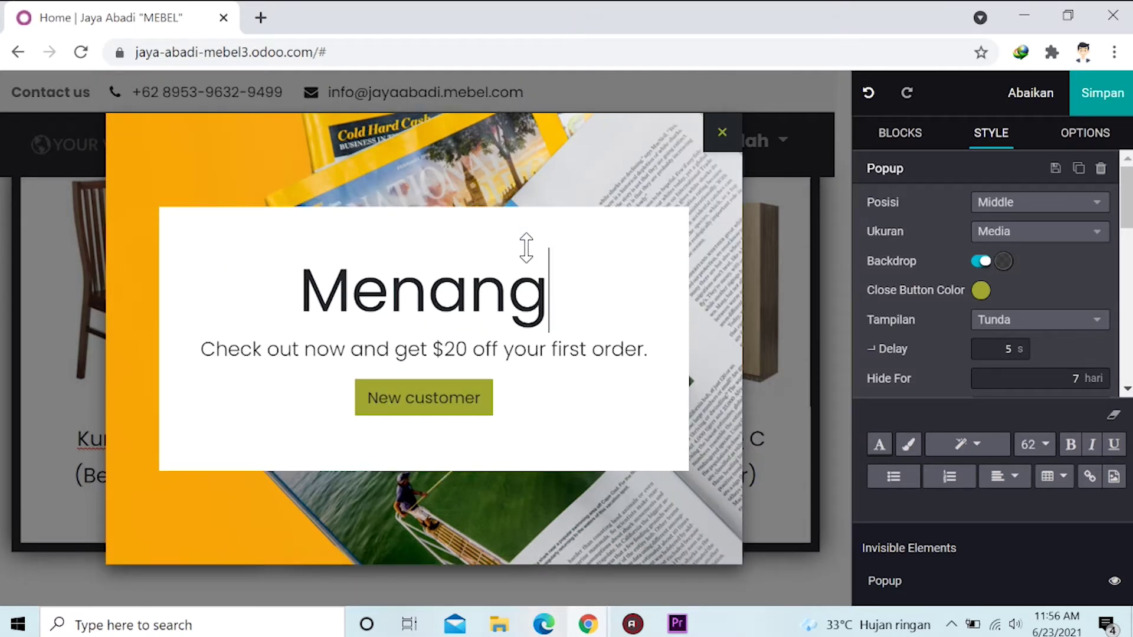
pyautogui.write('kan ')
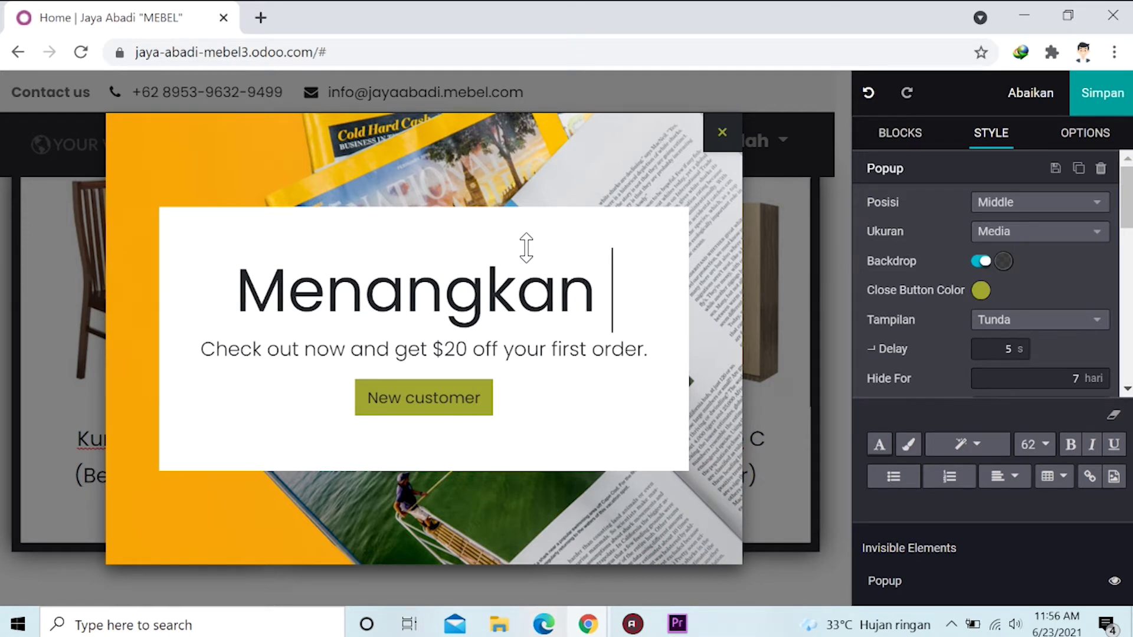
pyautogui.write('1 buah L')
pyautogui.press('BackSpace')
pyautogui.write('Lemari')
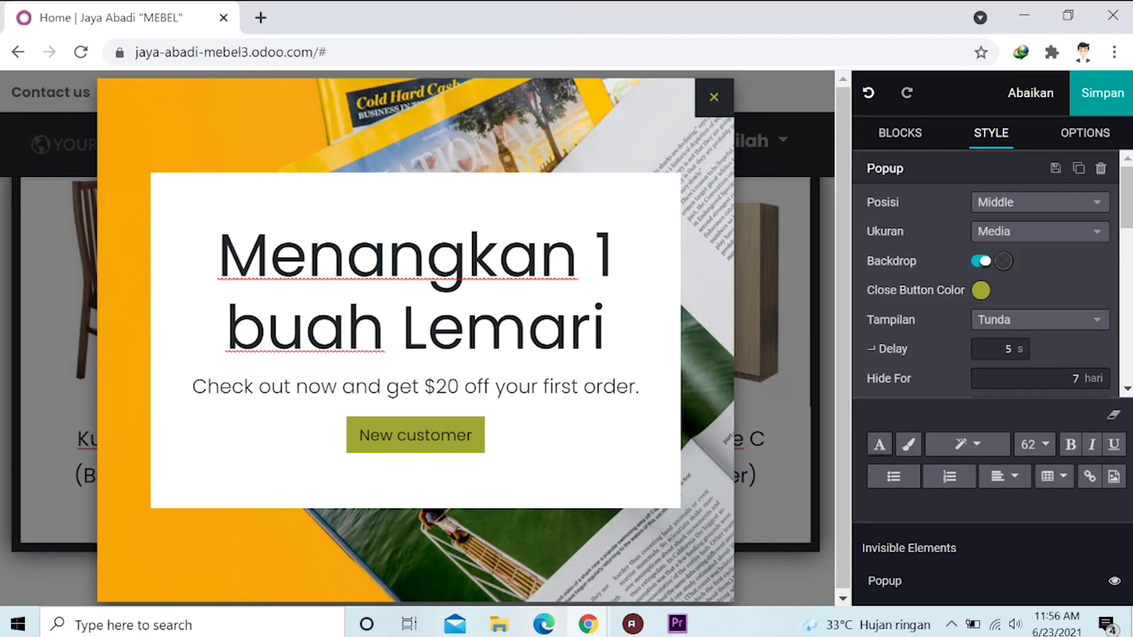
pyautogui.click(193, 387)
pyautogui.moveTo(193, 387); pyautogui.dragTo(639, 387)
pyautogui.press('BackSpace')
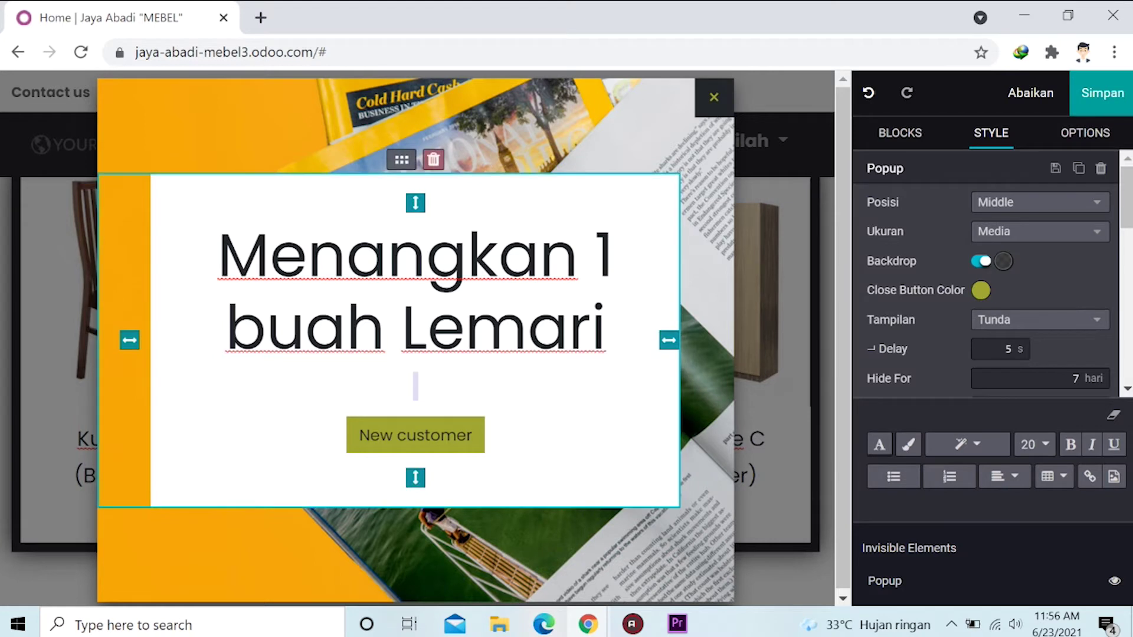
pyautogui.press('BackSpace')
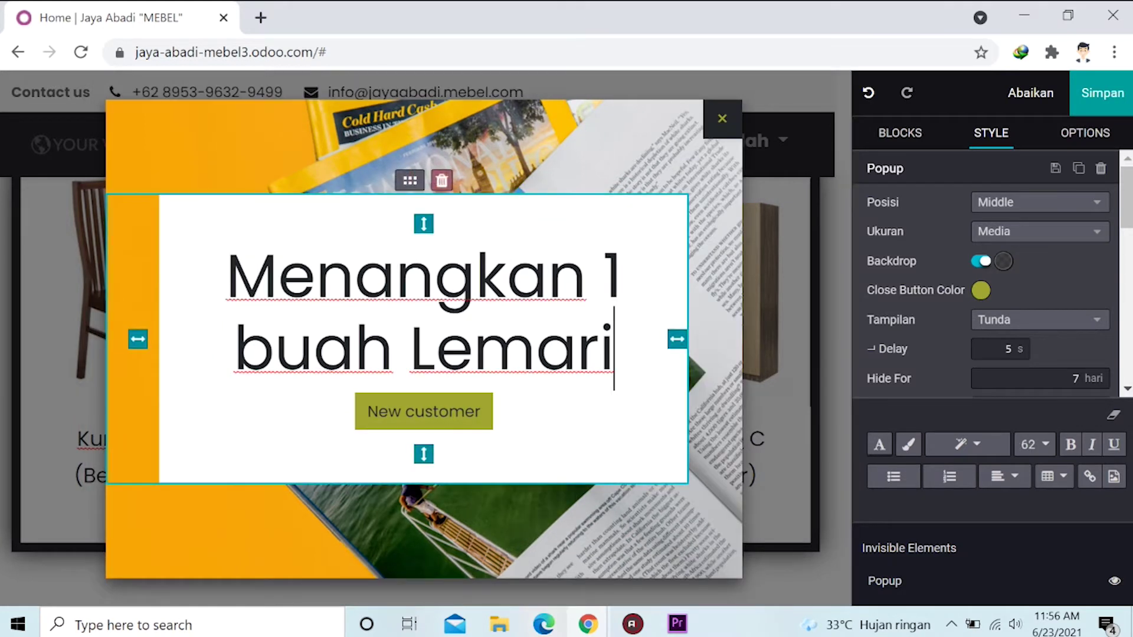
pyautogui.scroll(-3, 941, 243)
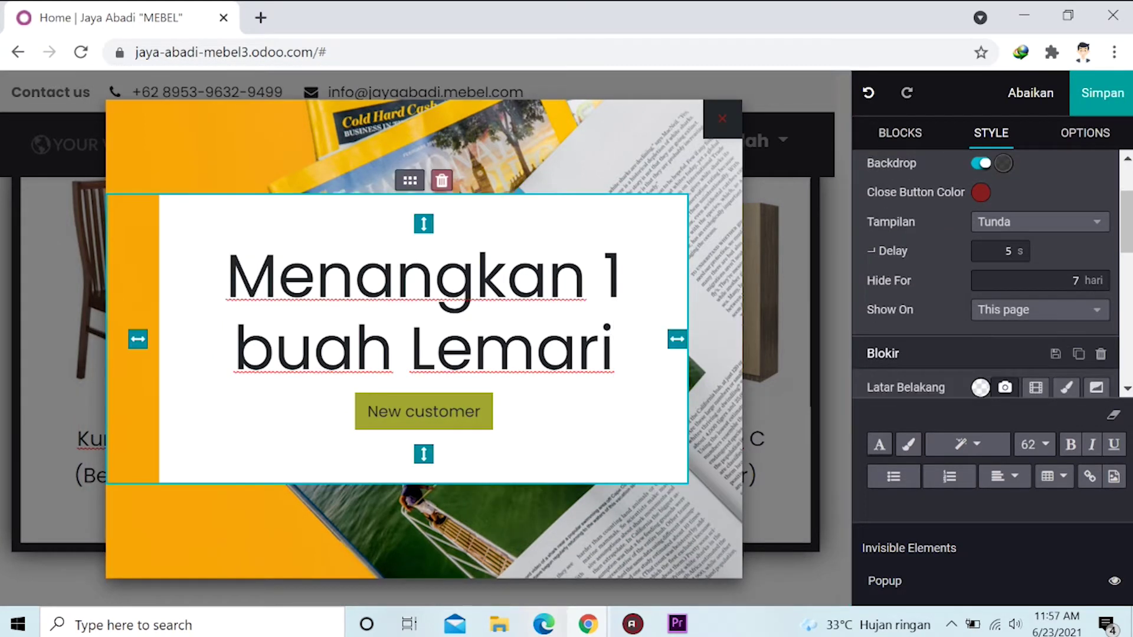
# Save the homepage edits, then bring up the Odoo apps menu from the Aplikasi page.
pyautogui.click(1115, 97)
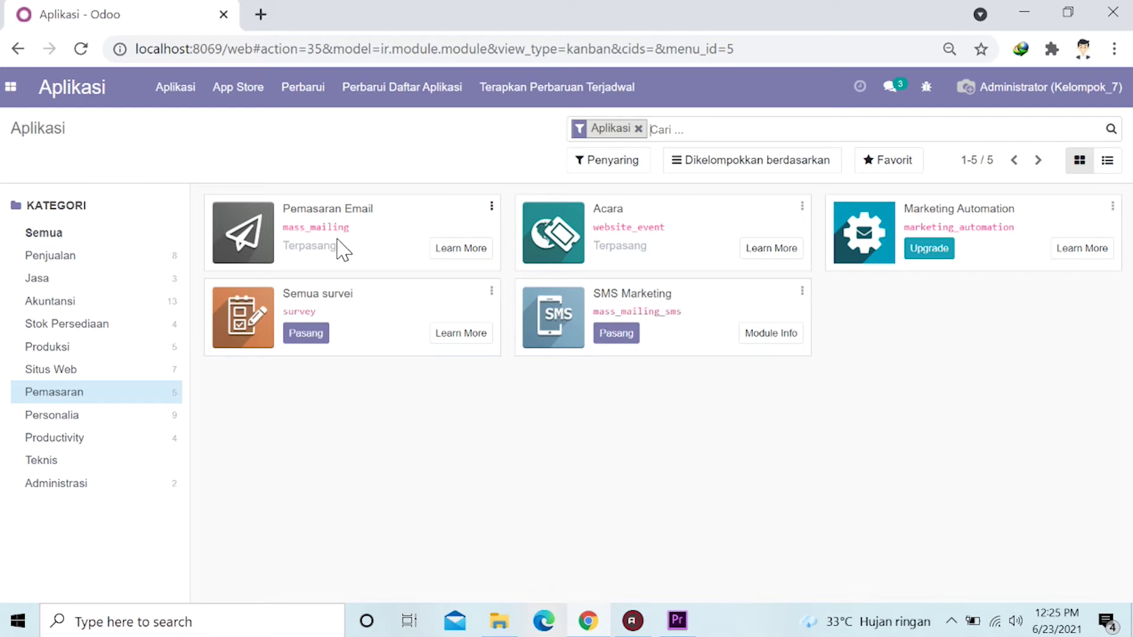
pyautogui.click(8, 89)
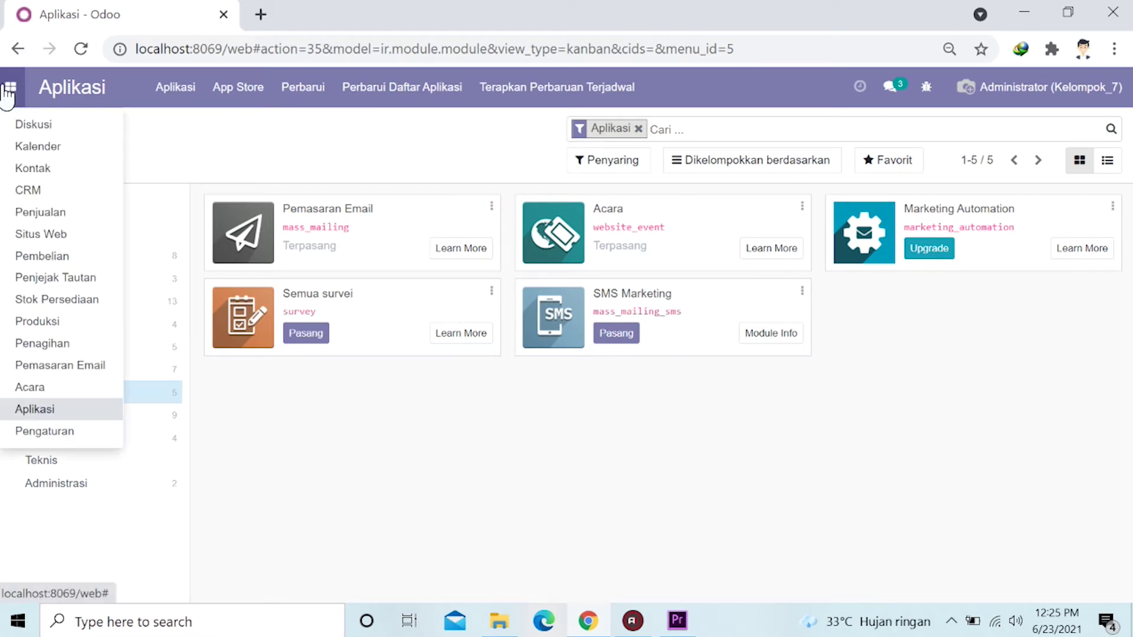
# Switch to Pemasaran Email and start a new mailing from the Surat board.
pyautogui.click(53, 366)
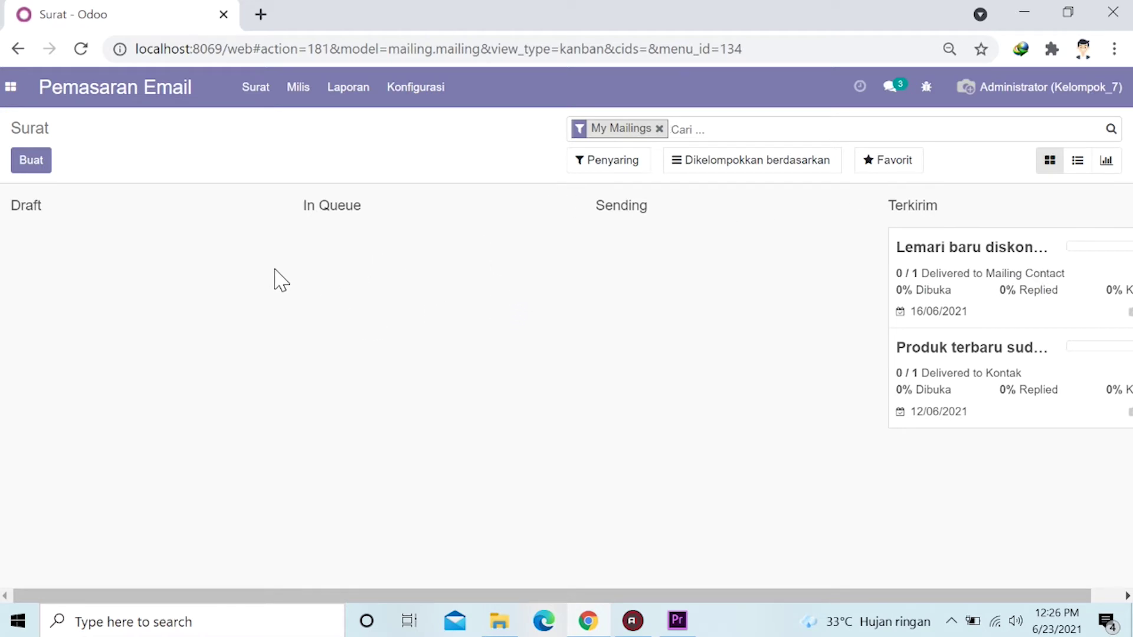
pyautogui.click(34, 167)
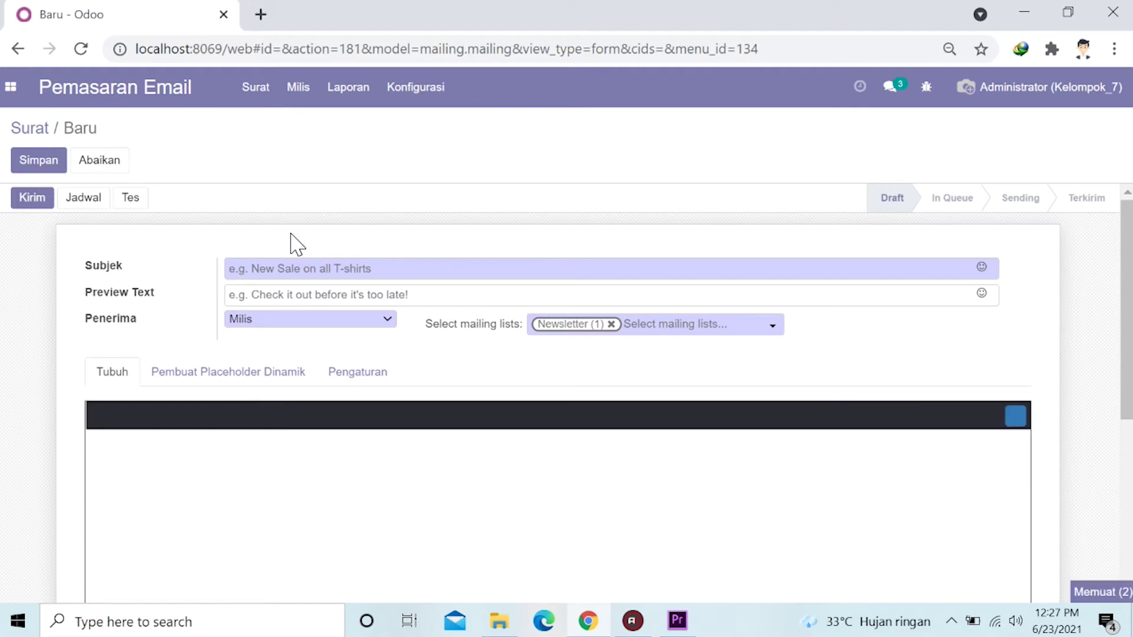
# Give the mailing subject 'MEJA BARU DISKON 20%', preview 'Beli sekarang sebelum kehabisan!!!', and Mailing Contact recipients.
pyautogui.write('MEJA')
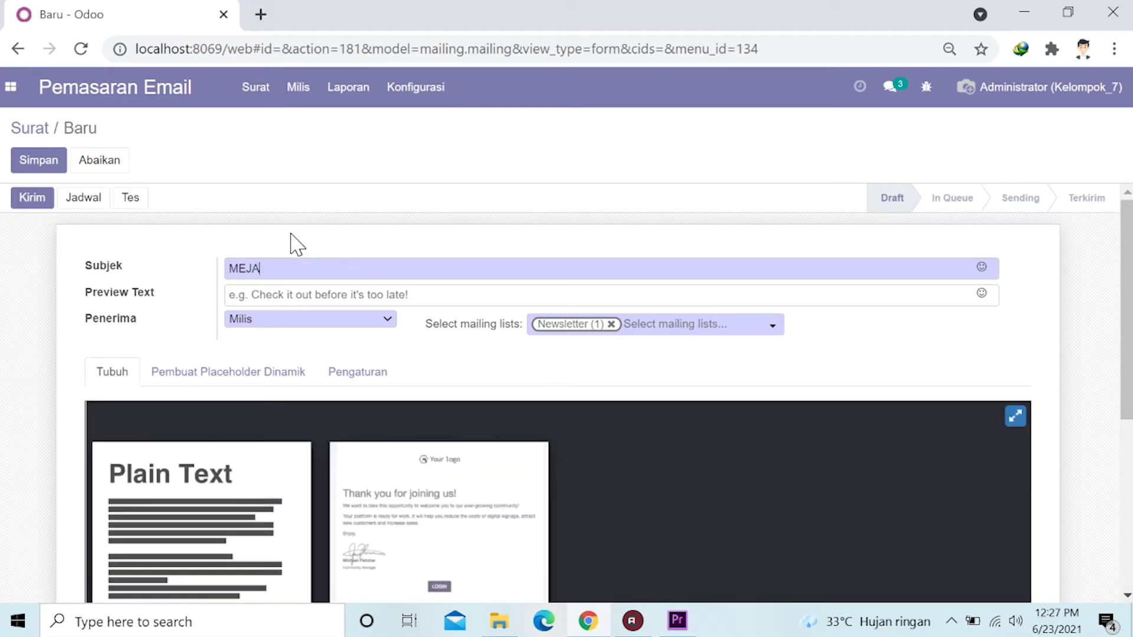
pyautogui.write(' BARU DISKON 20%')
pyautogui.write('Beli se')
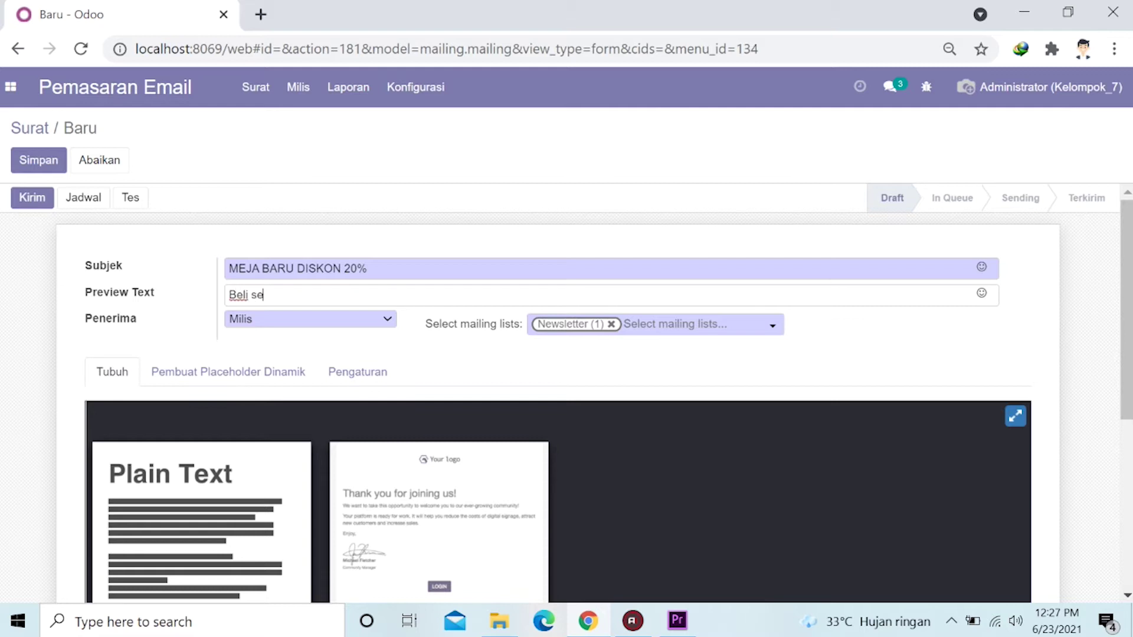
pyautogui.write('karang sebelum kehab')
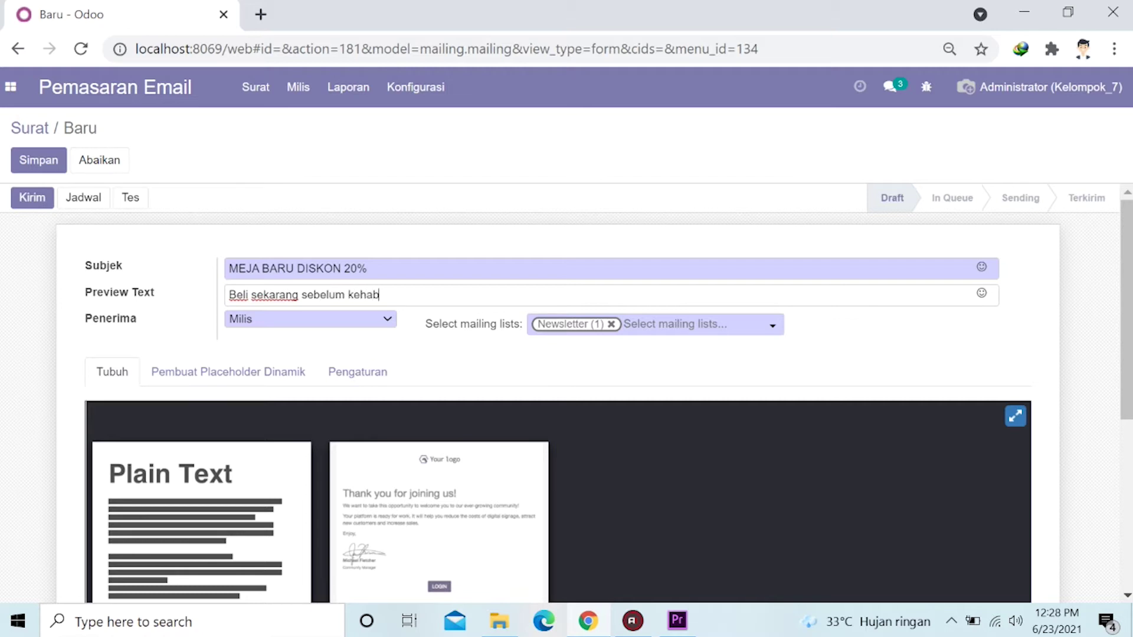
pyautogui.write('isan!!!')
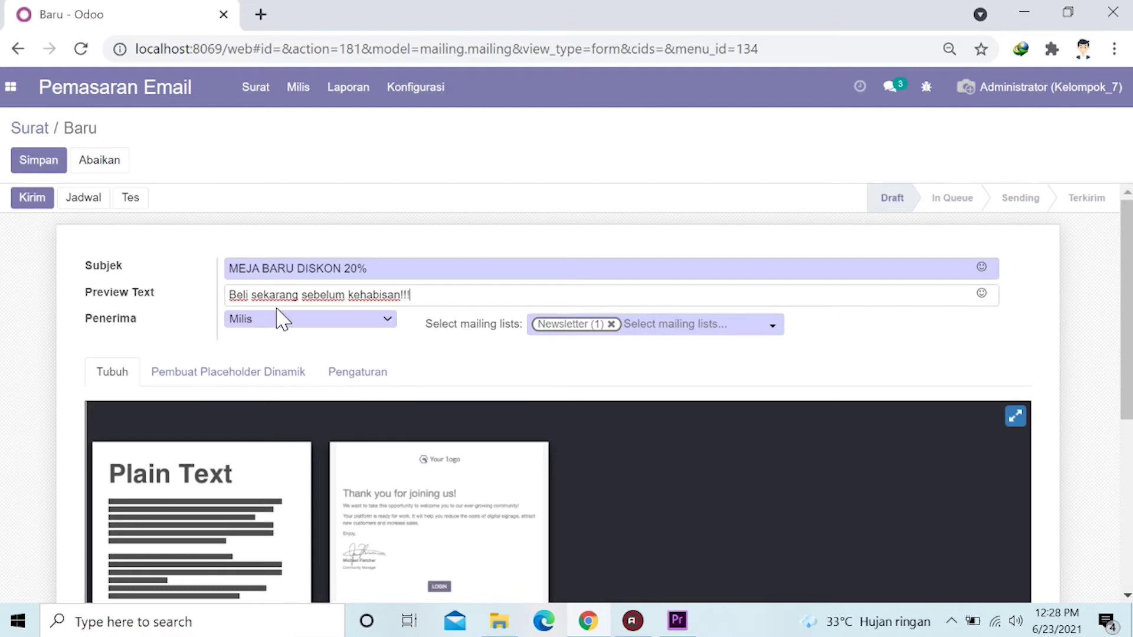
pyautogui.click(311, 321)
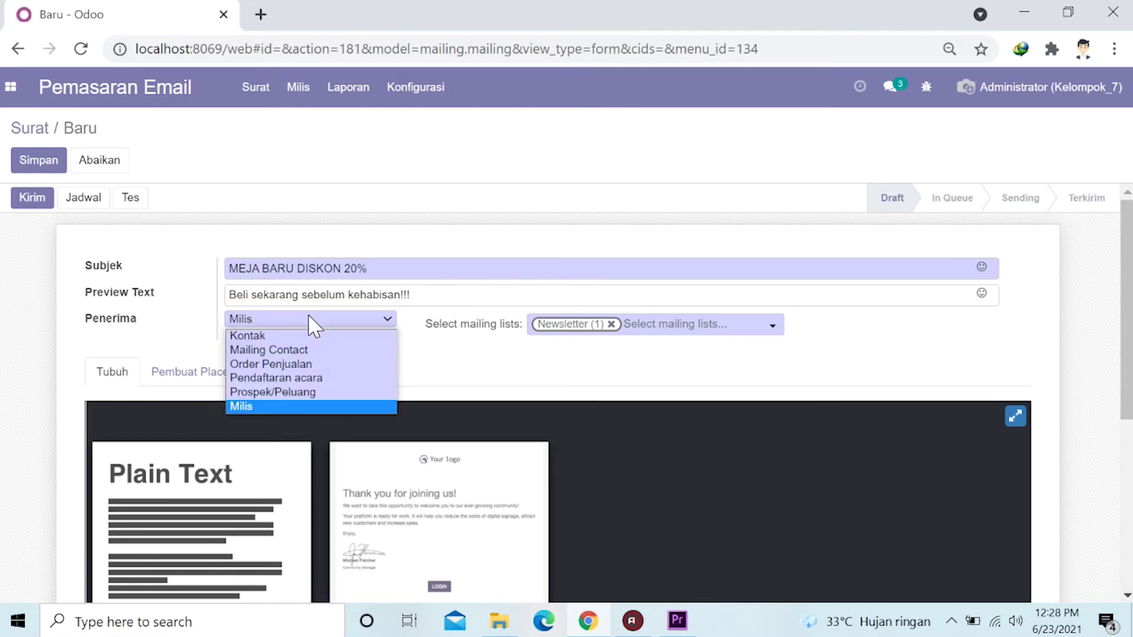
pyautogui.click(306, 348)
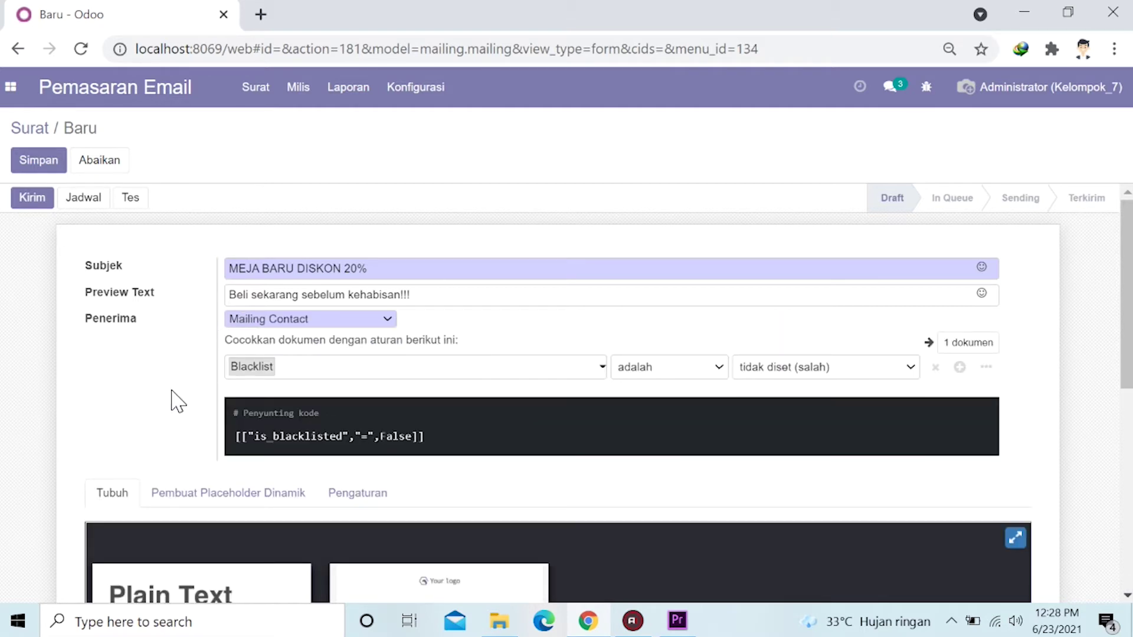
# Use the 'Thank you for joining us!' template as the mailing body.
pyautogui.scroll(-2, 159, 387)
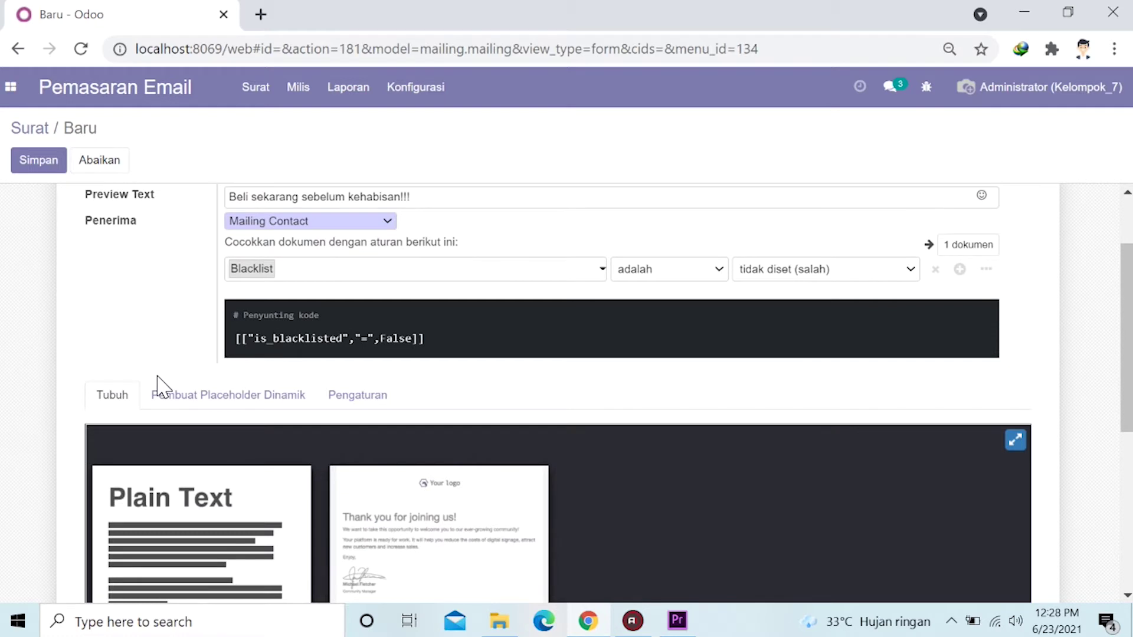
pyautogui.scroll(-2, 99, 370)
pyautogui.scroll(-2, 64, 342)
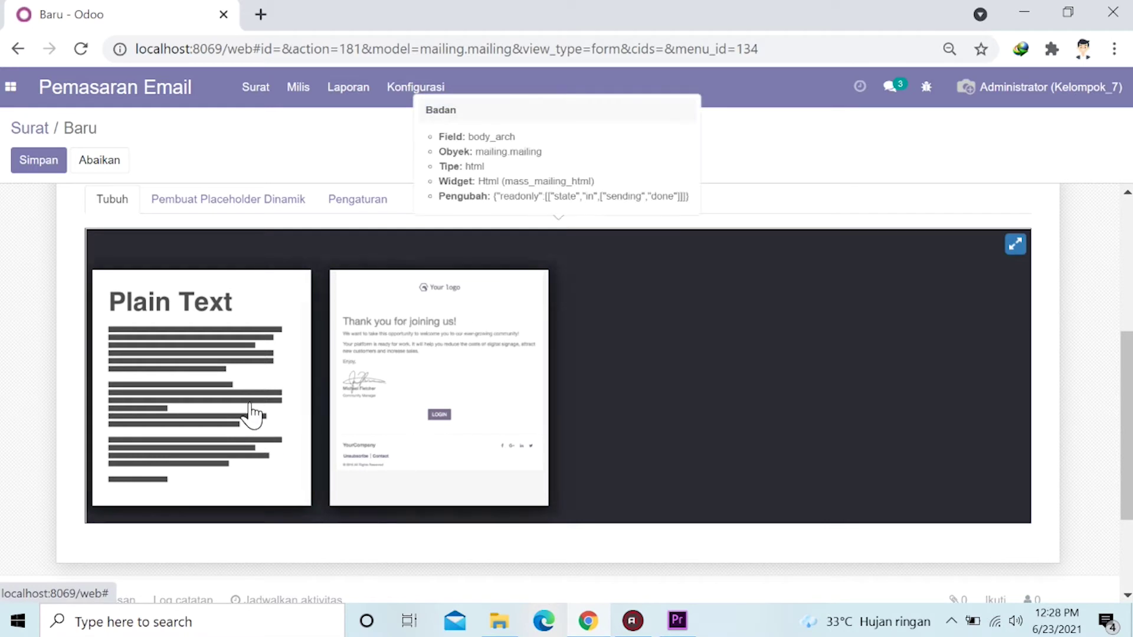
pyautogui.click(383, 357)
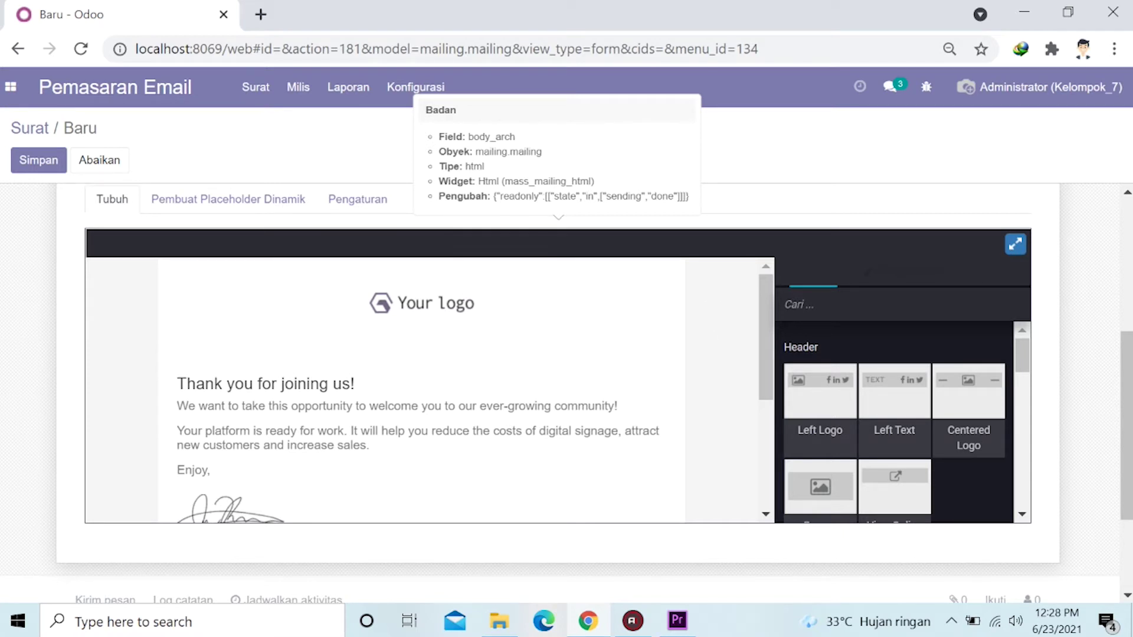
# Insert the Discount Offer block below the logo in the email body.
pyautogui.scroll(-4, 385, 382)
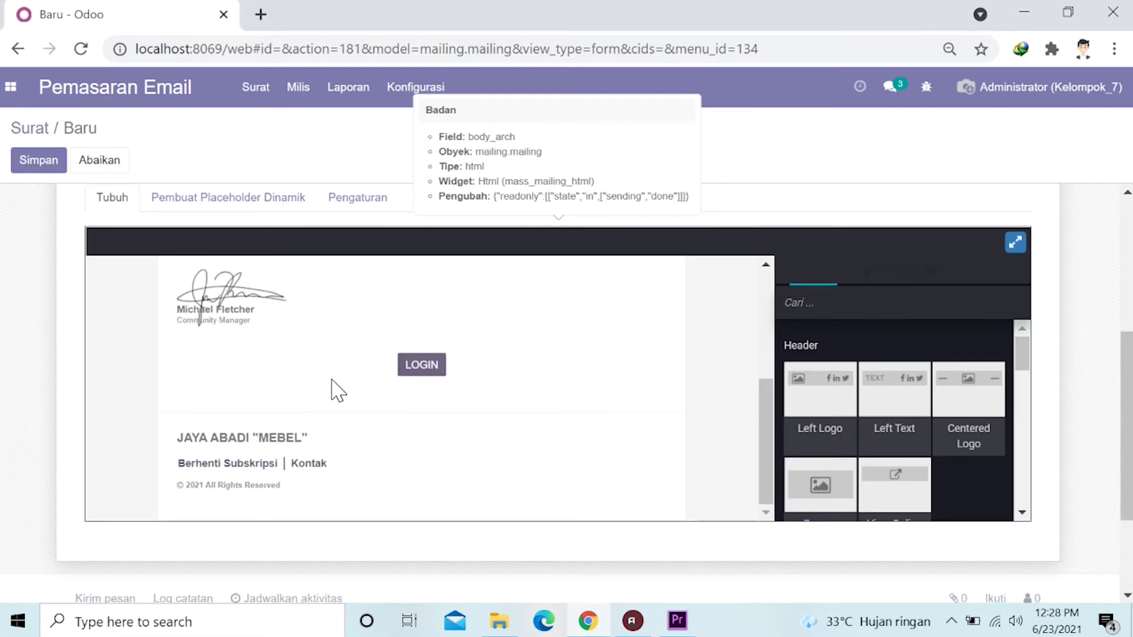
pyautogui.scroll(-1, 333, 388)
pyautogui.scroll(5, 331, 386)
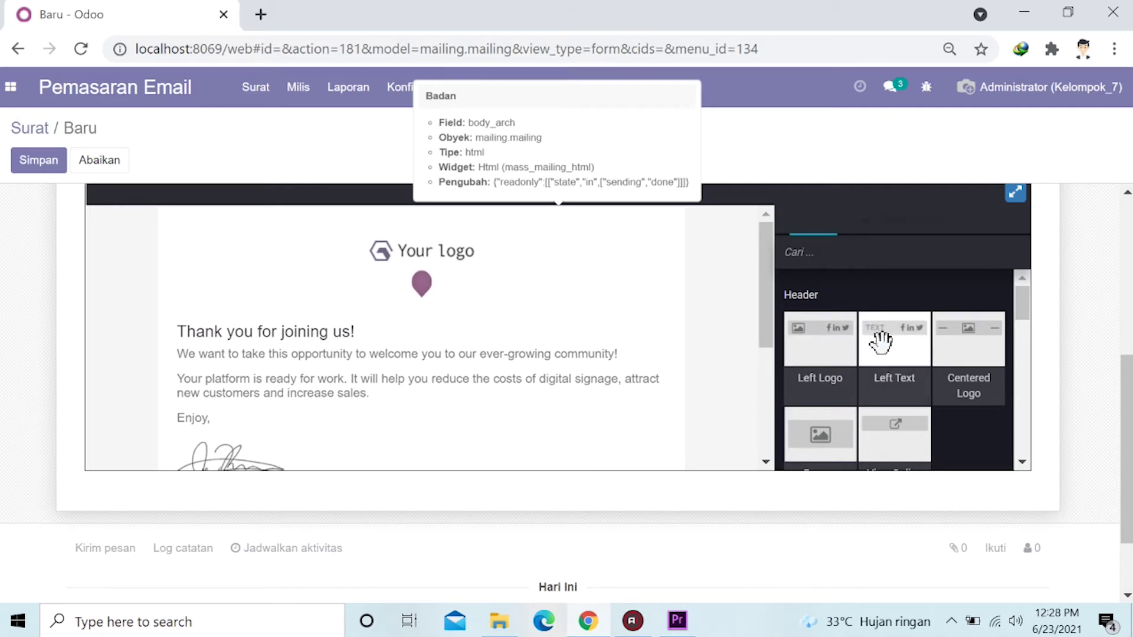
pyautogui.scroll(-5, 881, 343)
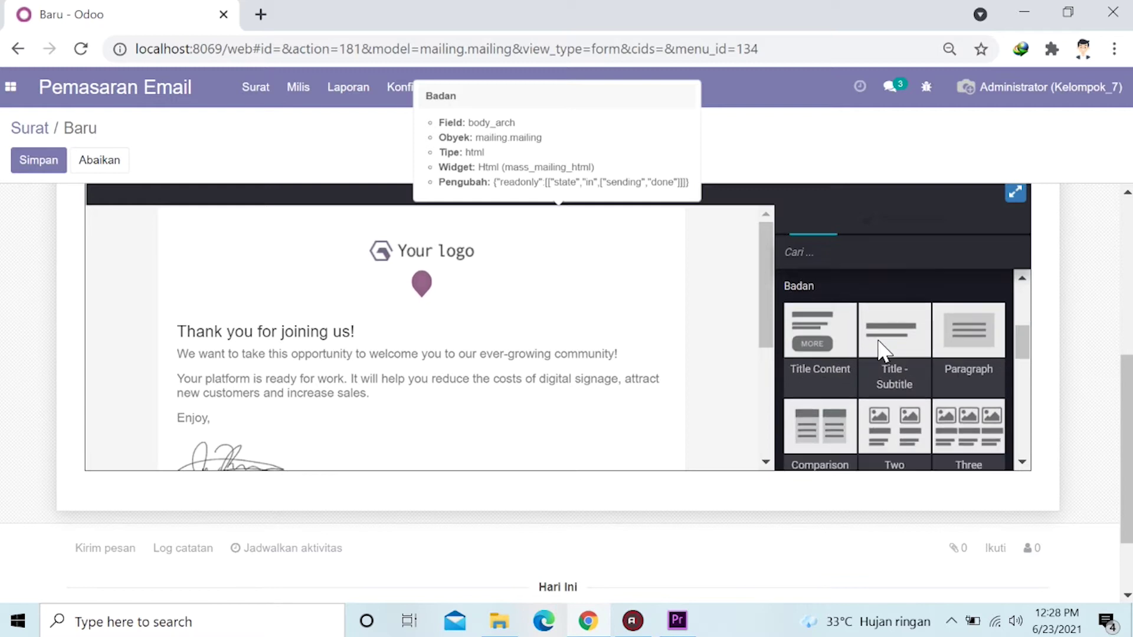
pyautogui.scroll(-8, 880, 342)
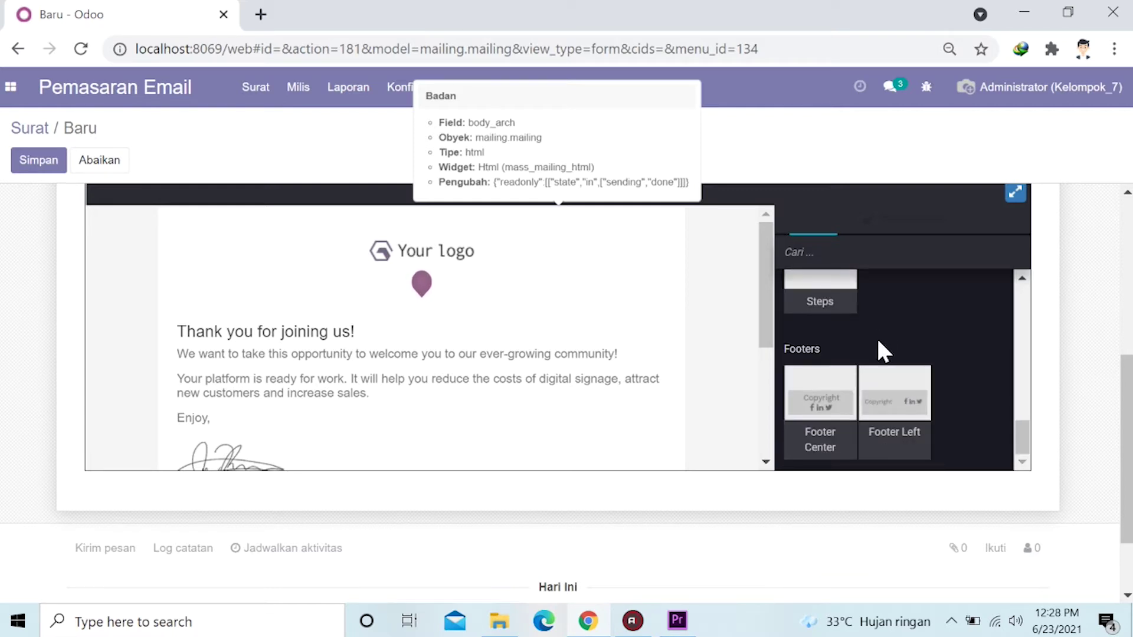
pyautogui.scroll(8, 879, 345)
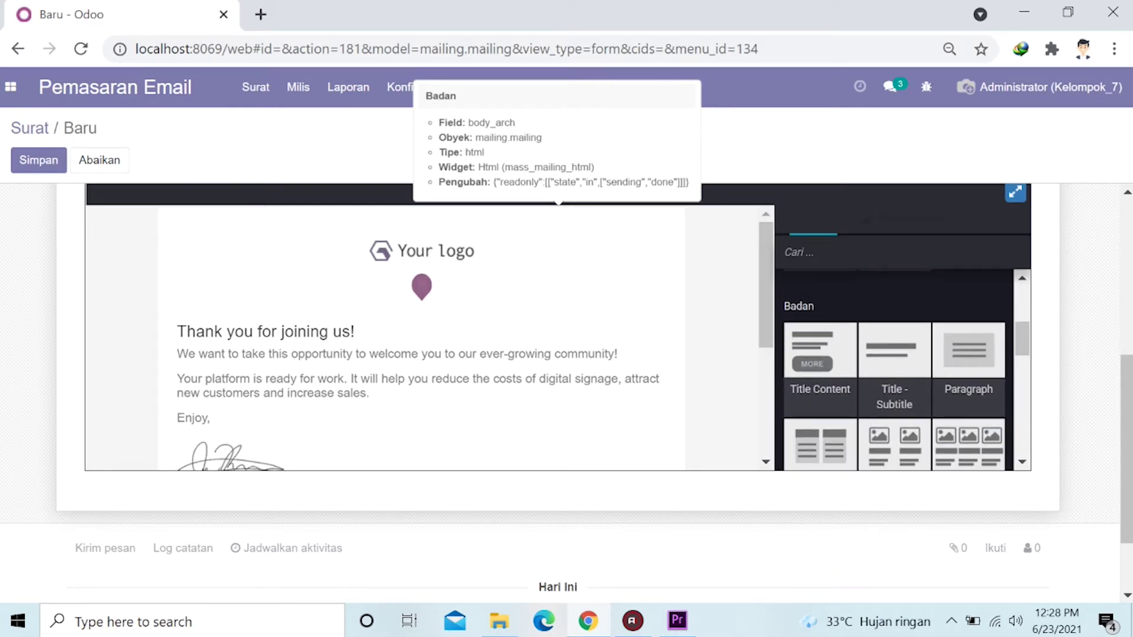
pyautogui.scroll(-8, 879, 342)
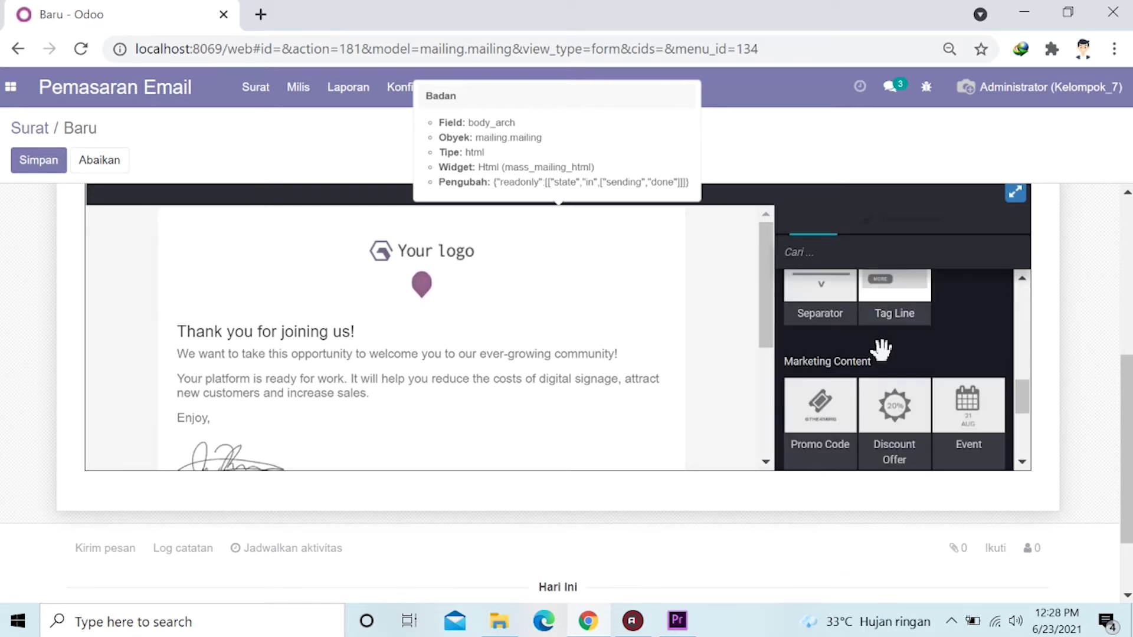
pyautogui.scroll(2, 881, 349)
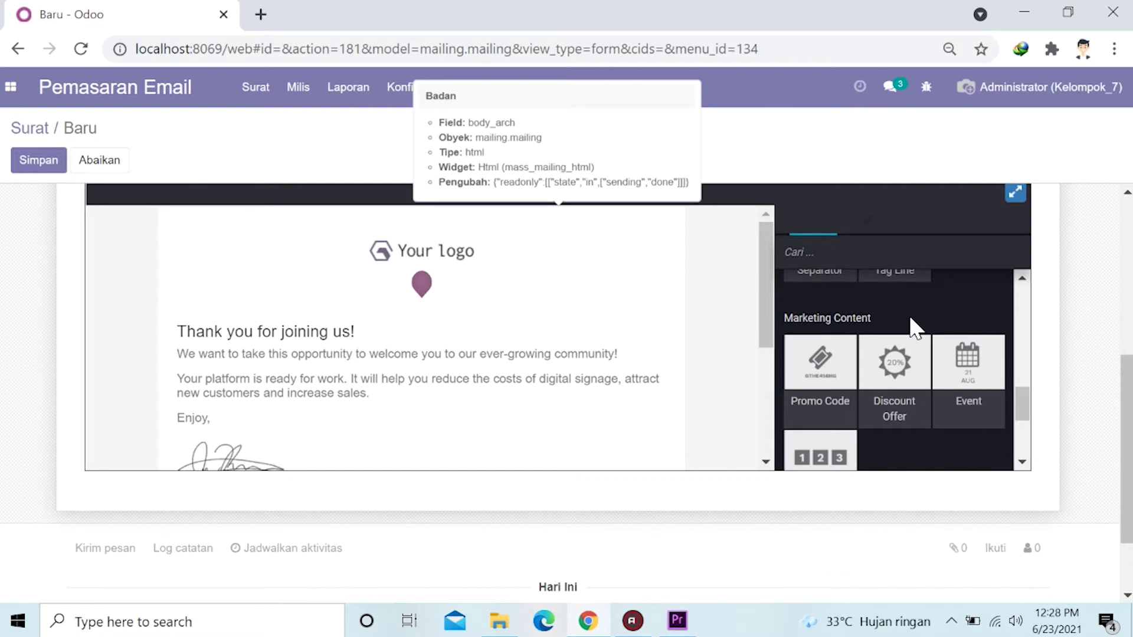
pyautogui.scroll(-2, 911, 319)
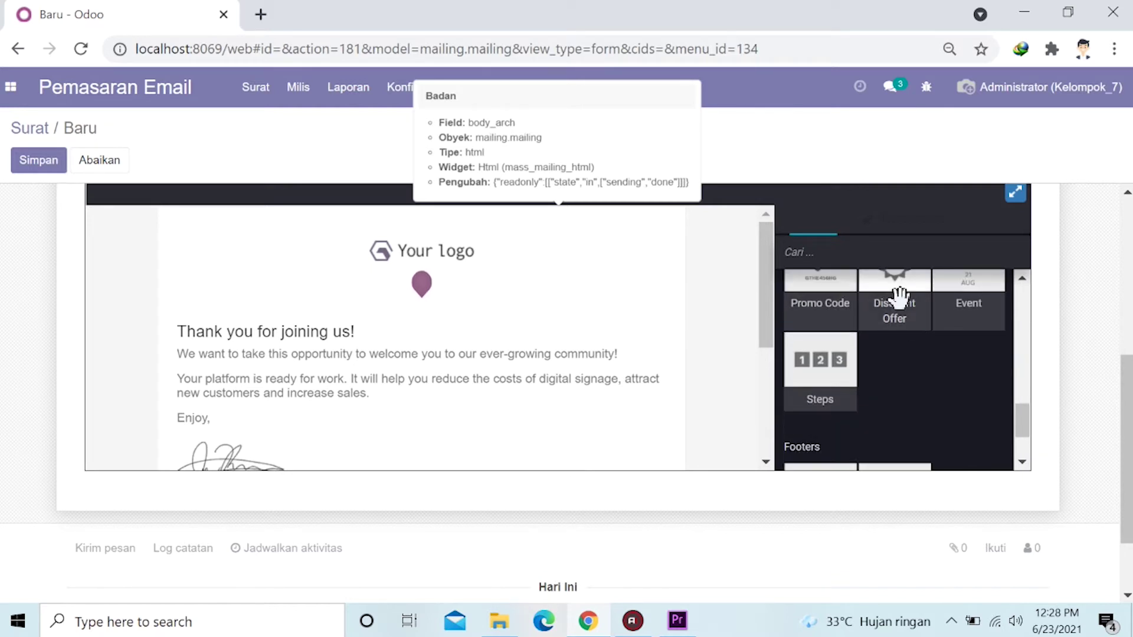
pyautogui.moveTo(899, 298); pyautogui.dragTo(480, 354)
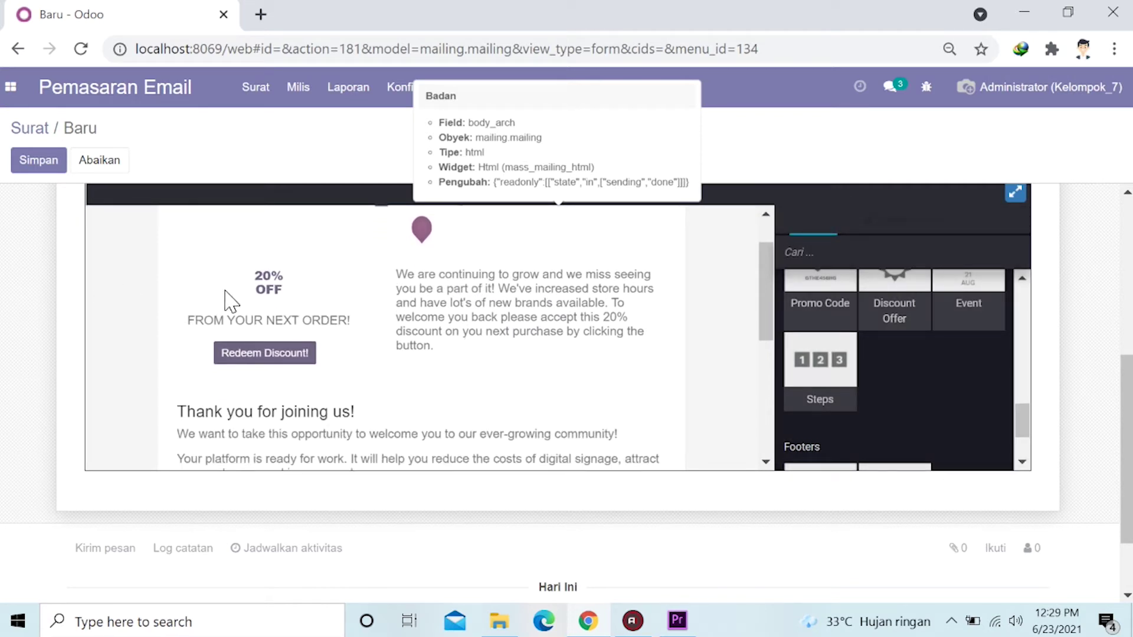
# Save the MEJA BARU DISKON 20% mailing as a draft.
pyautogui.scroll(1, 255, 300)
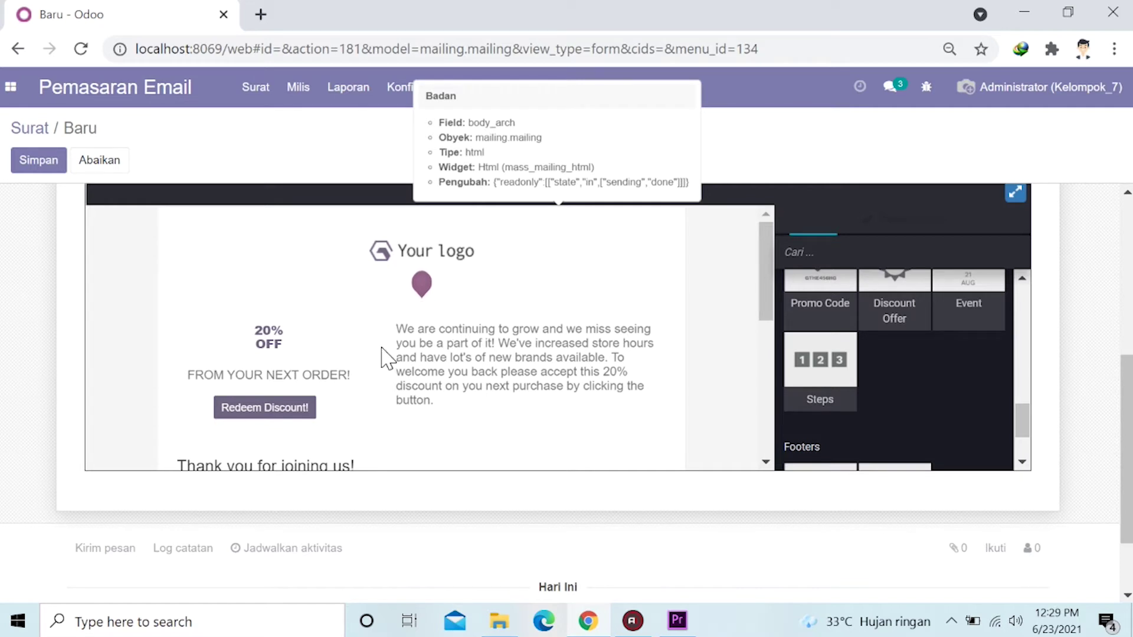
pyautogui.scroll(-5, 571, 338)
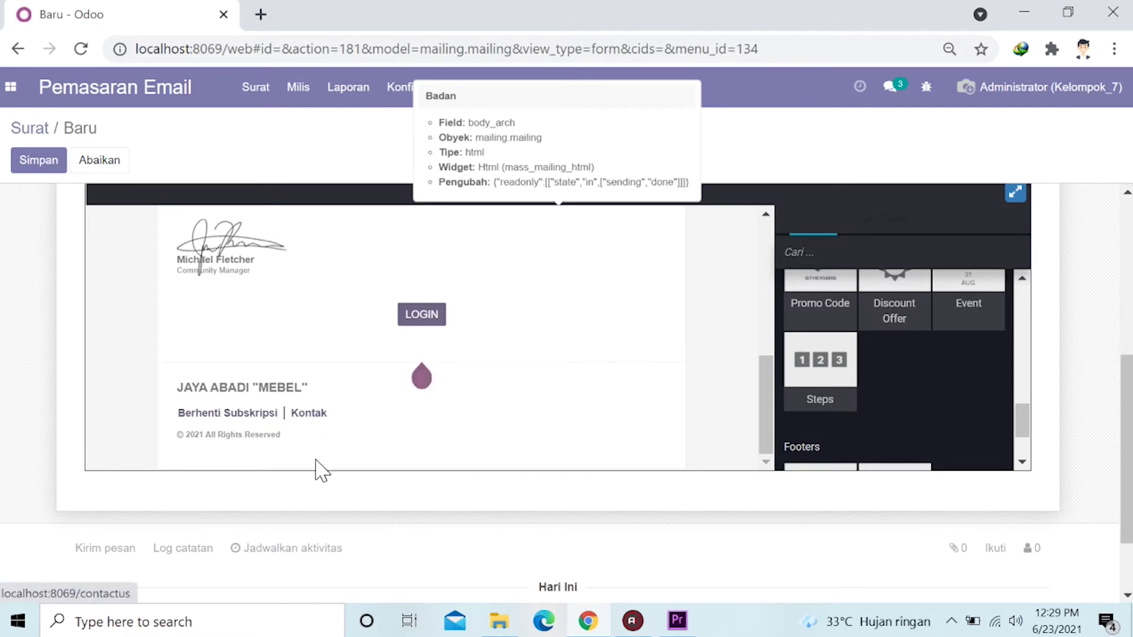
pyautogui.scroll(6, 71, 425)
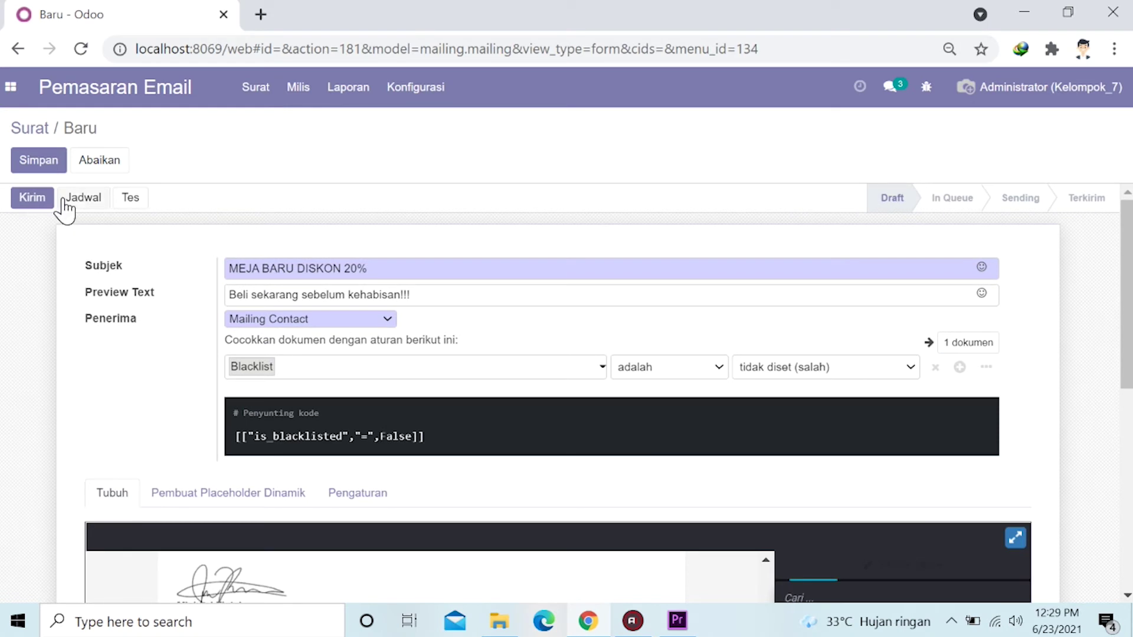
pyautogui.click(39, 160)
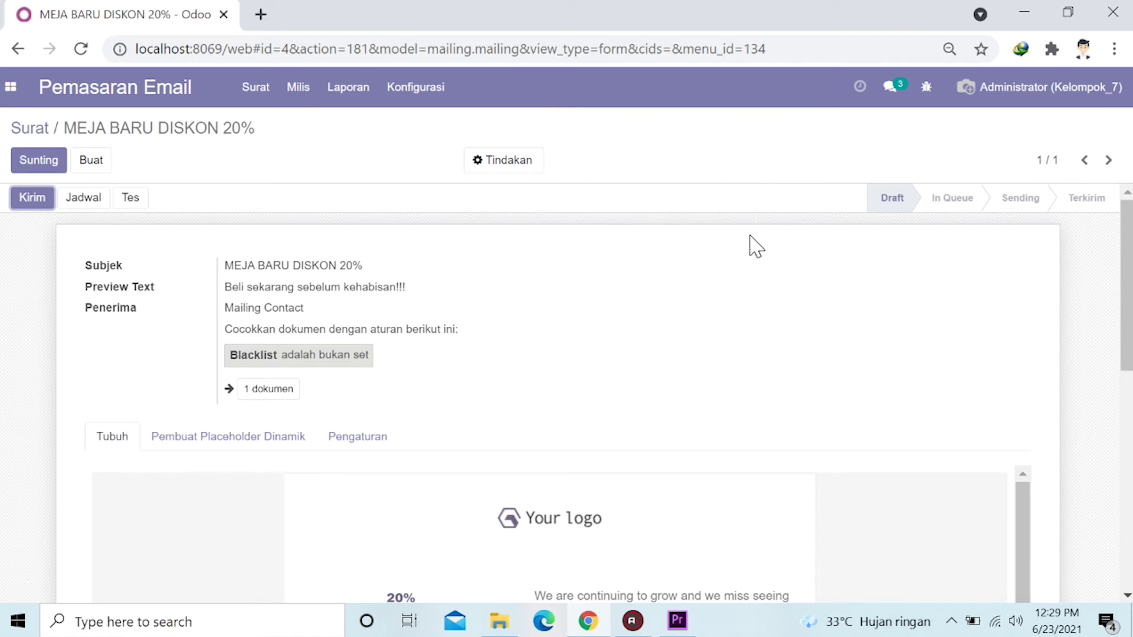
pyautogui.scroll(-3, 358, 241)
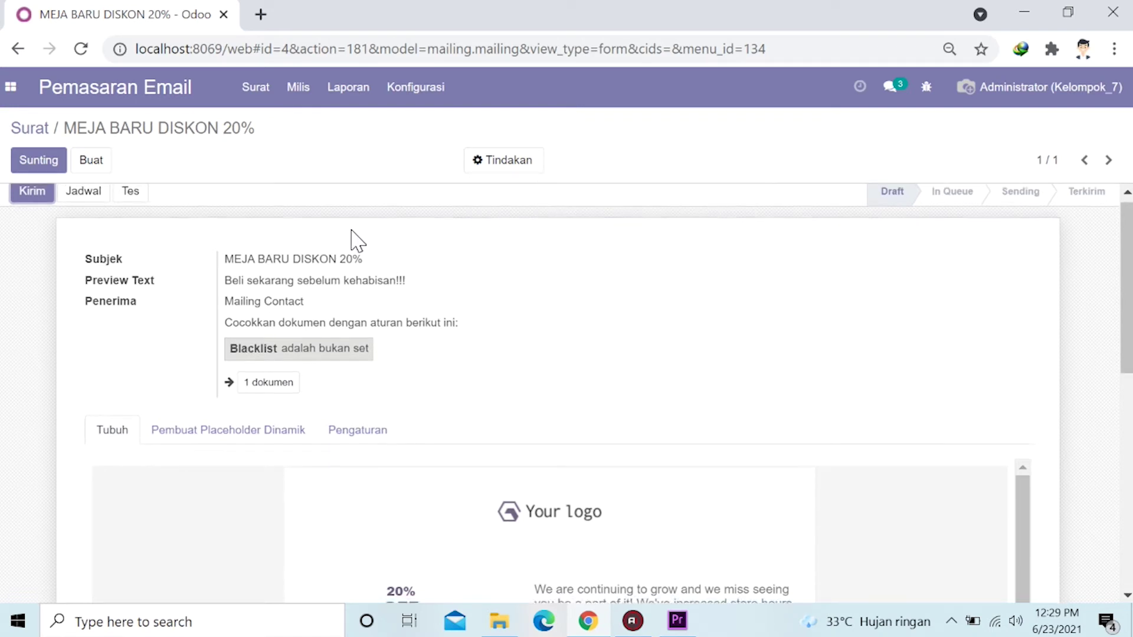
pyautogui.scroll(-1, 358, 240)
# Send the MEJA BARU DISKON 20% mailing and confirm it in the Konfirmasi dialog.
pyautogui.scroll(-4, 72, 304)
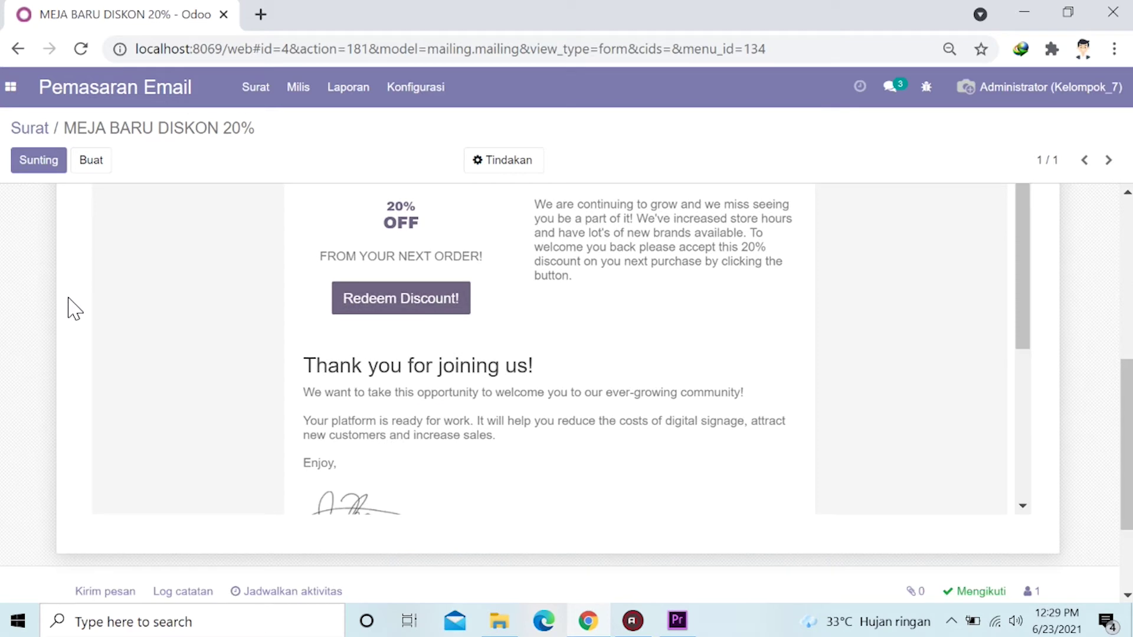
pyautogui.scroll(8, 72, 308)
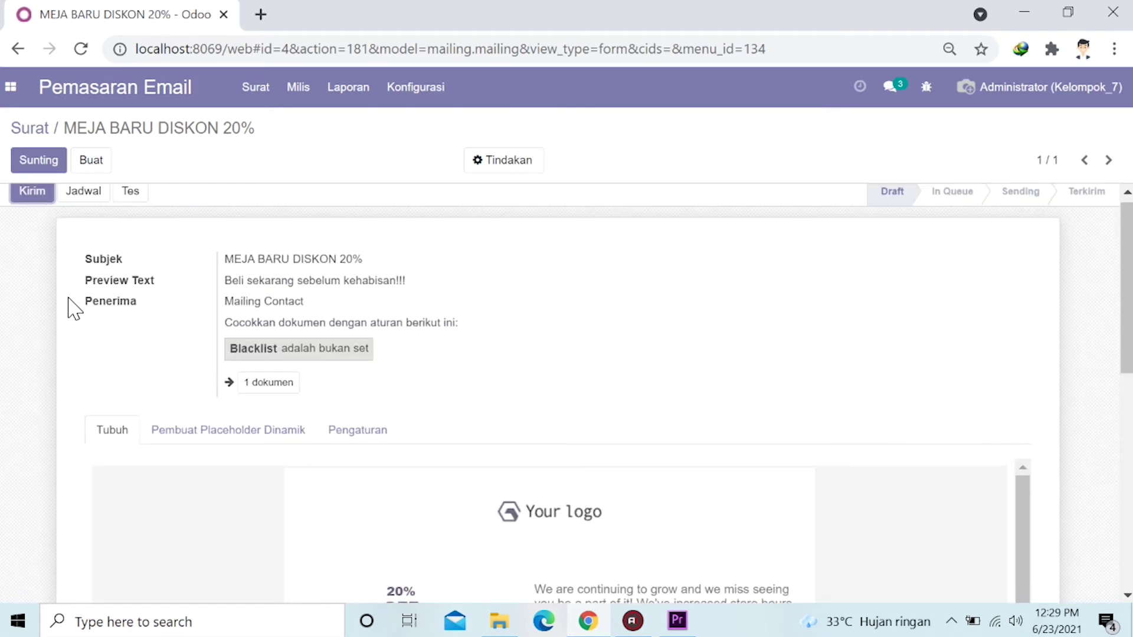
pyautogui.scroll(1, 815, 242)
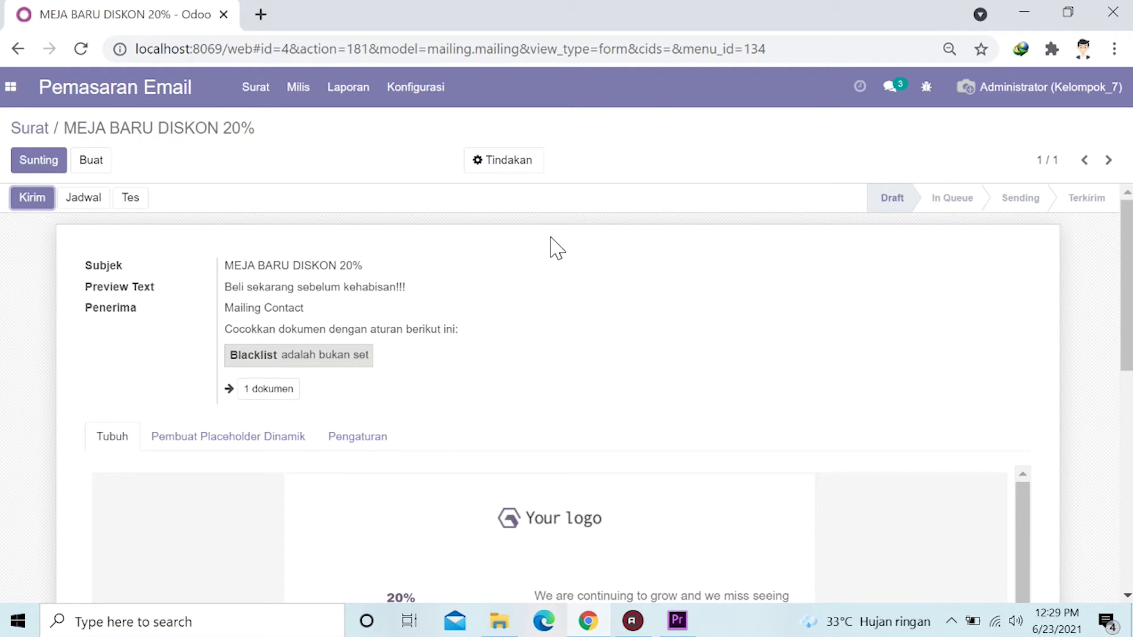
pyautogui.click(33, 203)
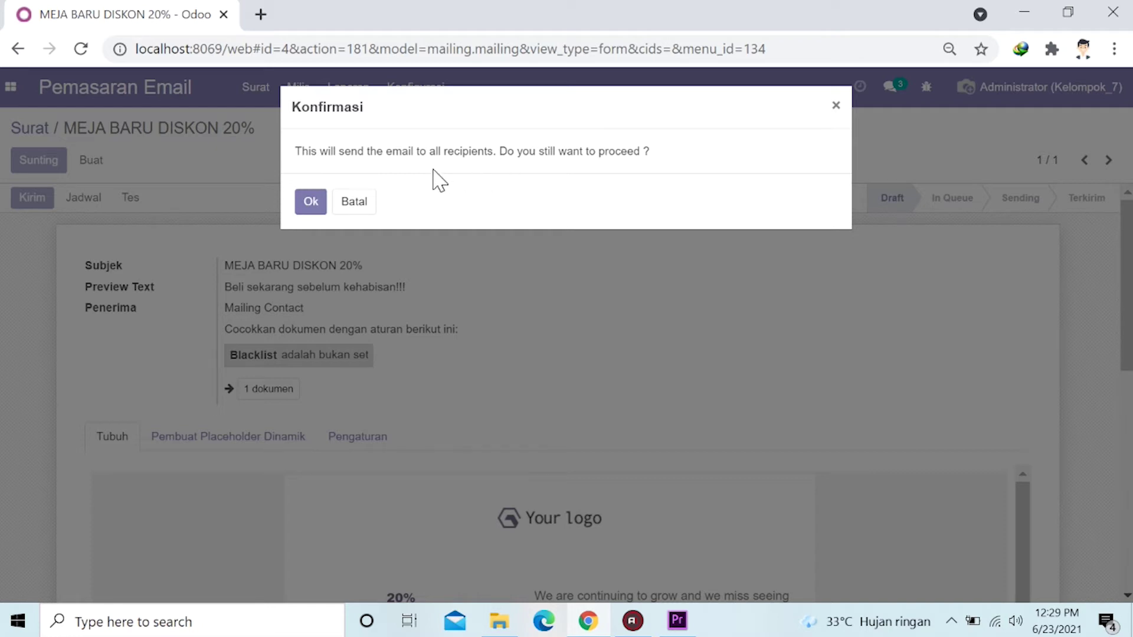
pyautogui.click(316, 204)
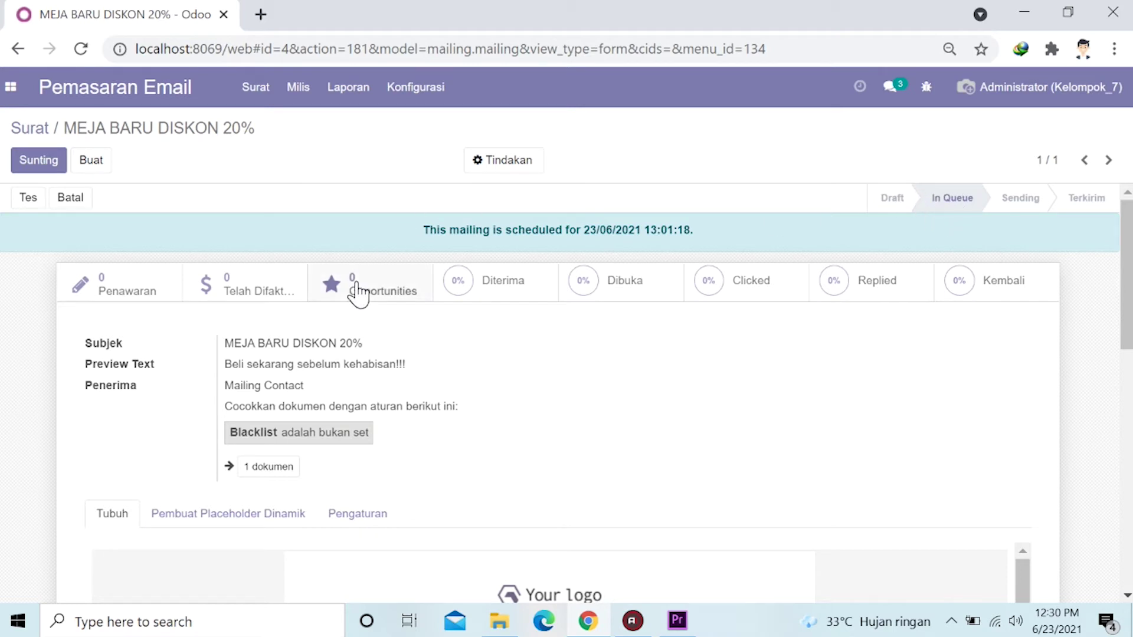
pyautogui.scroll(-3, 354, 301)
pyautogui.scroll(3, 354, 301)
# Return to the mailing list and switch to the Stok Persediaan inventory overview.
pyautogui.click(39, 135)
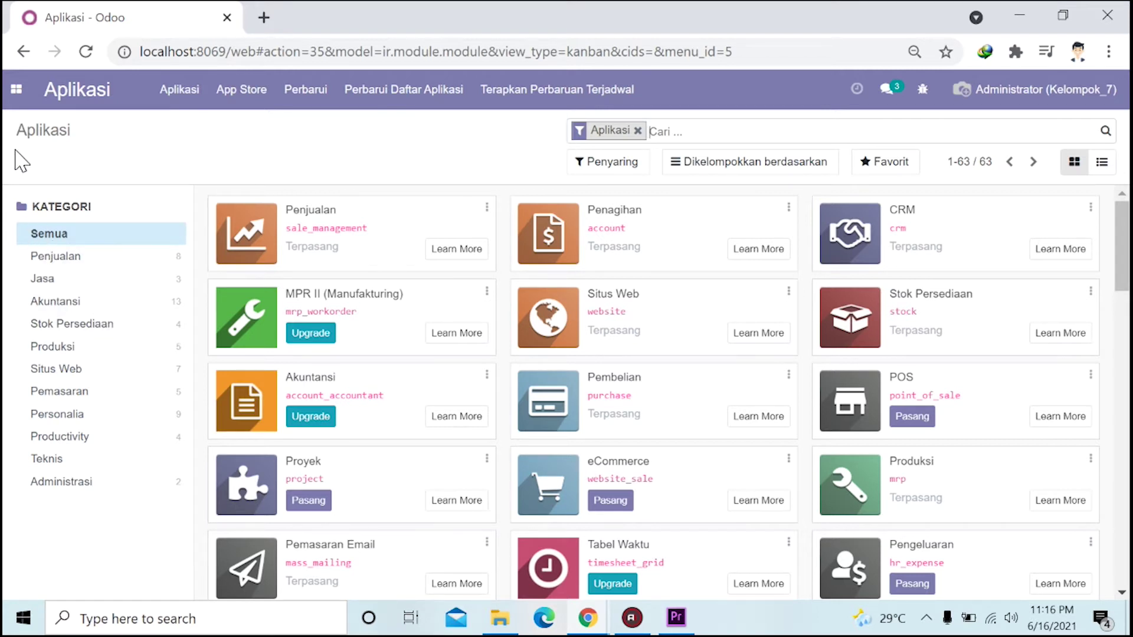
pyautogui.click(16, 89)
pyautogui.click(36, 300)
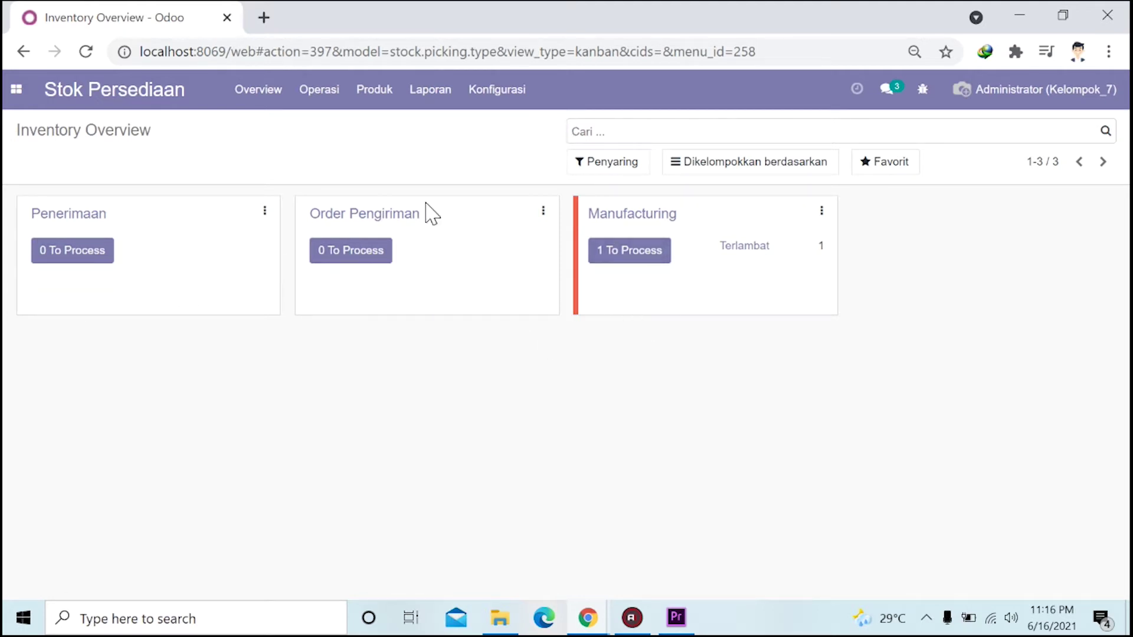
pyautogui.click(375, 96)
# Start a new product named 'kursi tipe f' in the product catalogue and untick Dapat Dibeli.
pyautogui.moveTo(322, 98)
pyautogui.moveTo(384, 101)
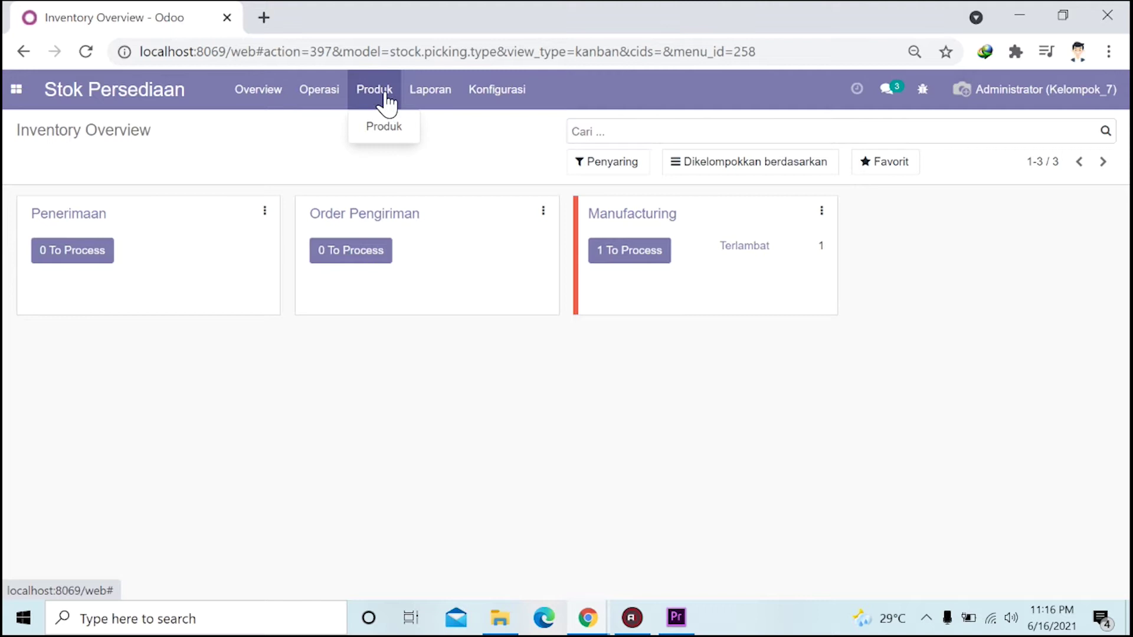
pyautogui.click(384, 131)
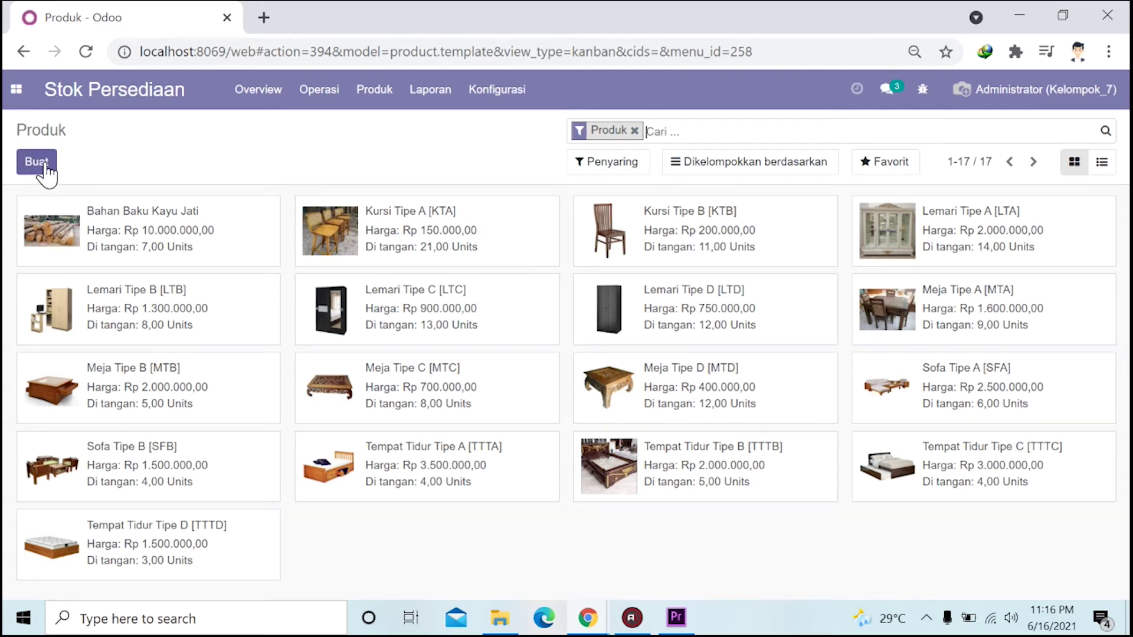
pyautogui.click(45, 168)
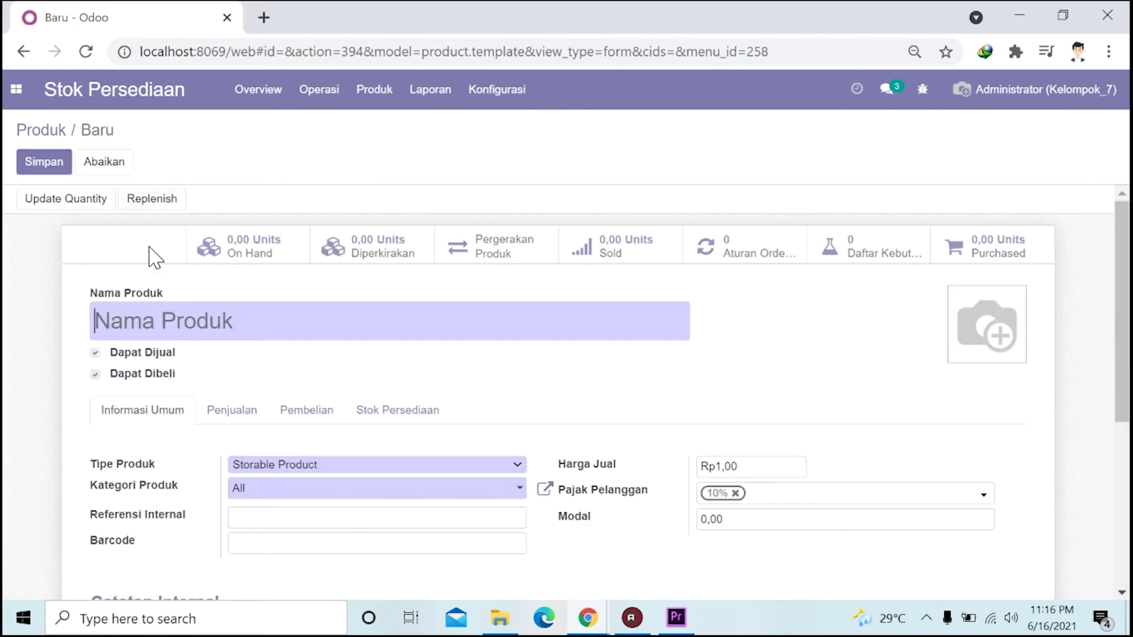
pyautogui.scroll(-2, 118, 260)
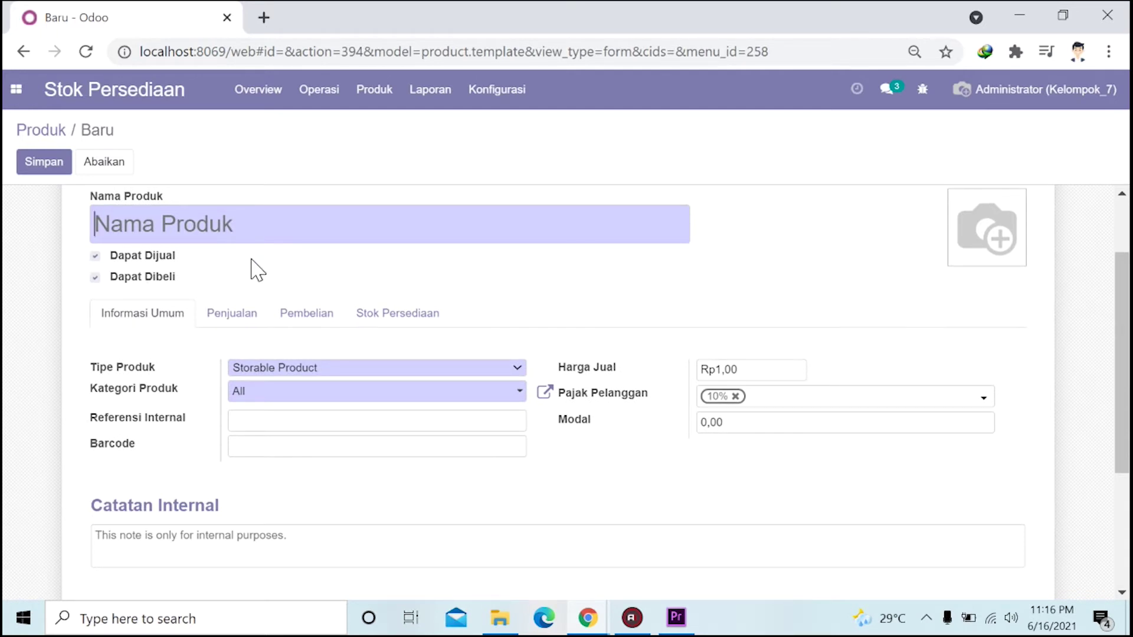
pyautogui.write('kursi tipe f')
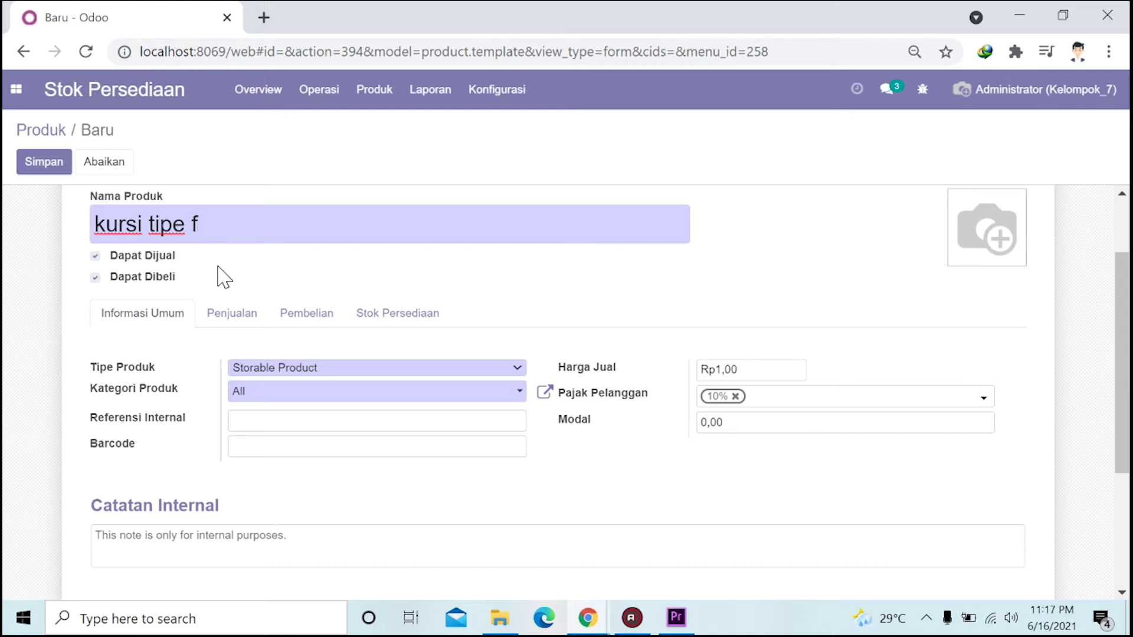
pyautogui.click(95, 276)
# Leave the product non-purchasable and keep its type as Storable Product.
pyautogui.click(95, 277)
pyautogui.click(95, 277)
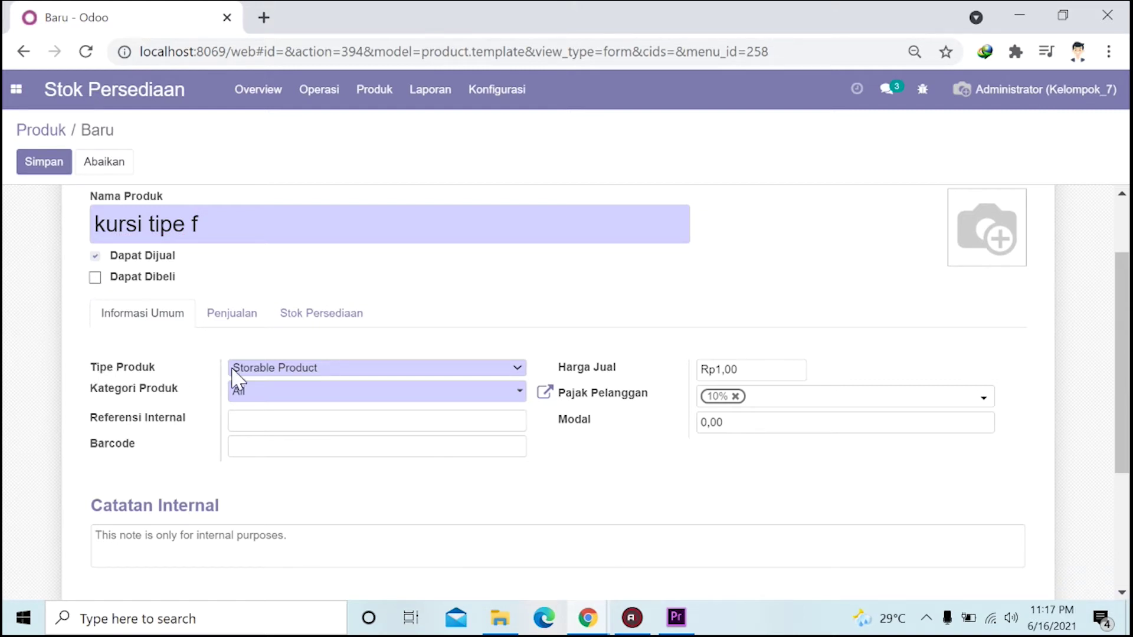
pyautogui.click(265, 367)
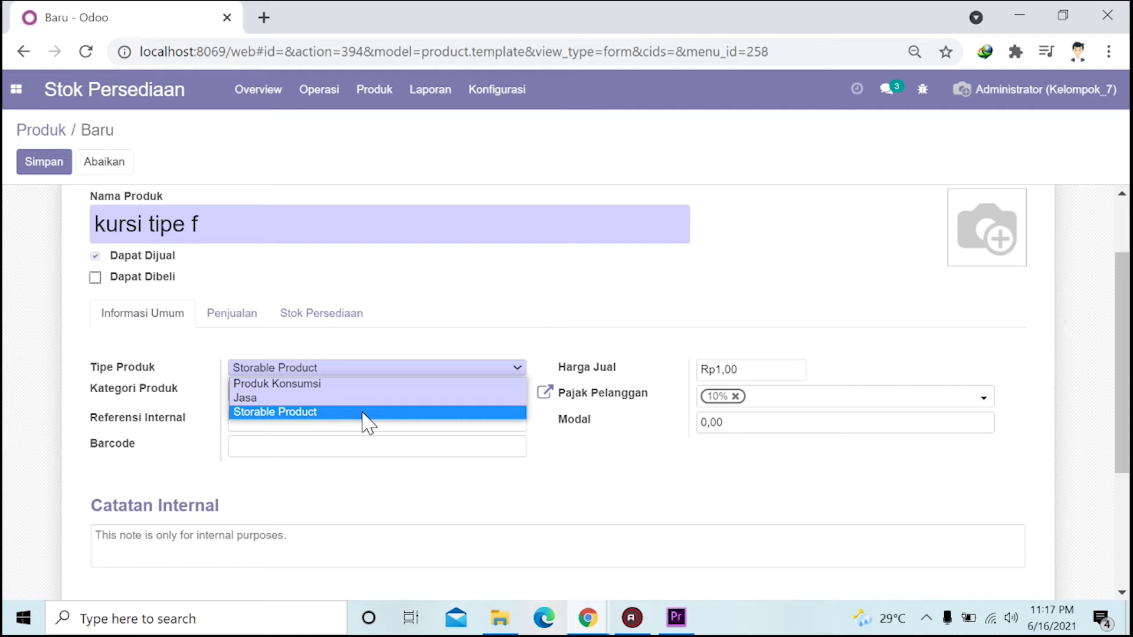
pyautogui.click(275, 413)
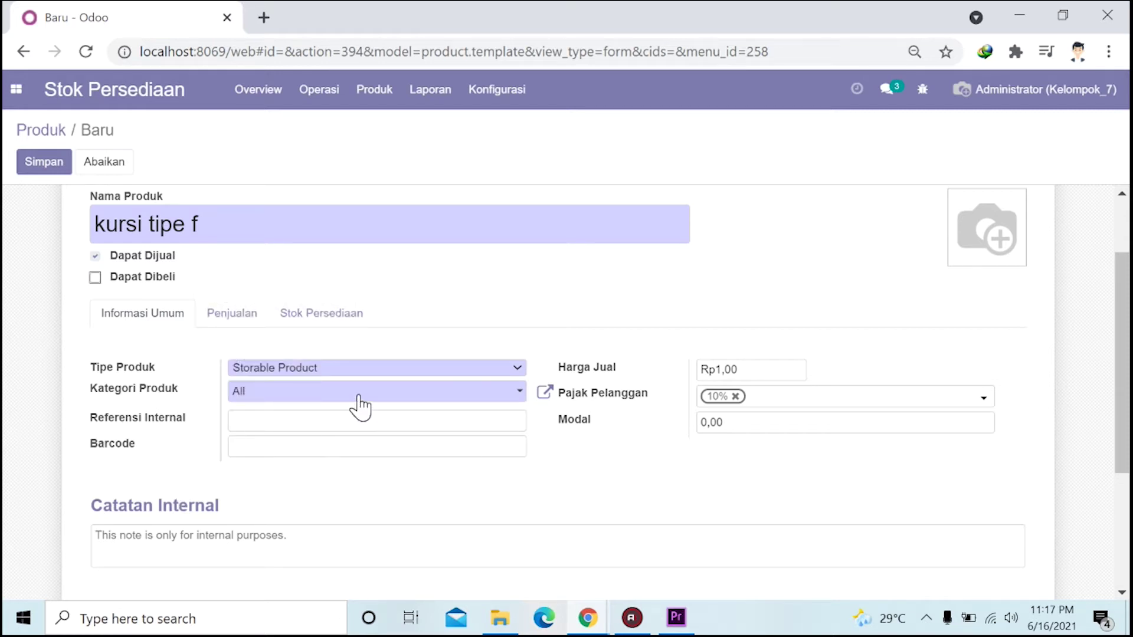
# Create a new product category 'kursi' and assign it to the product.
pyautogui.click(289, 392)
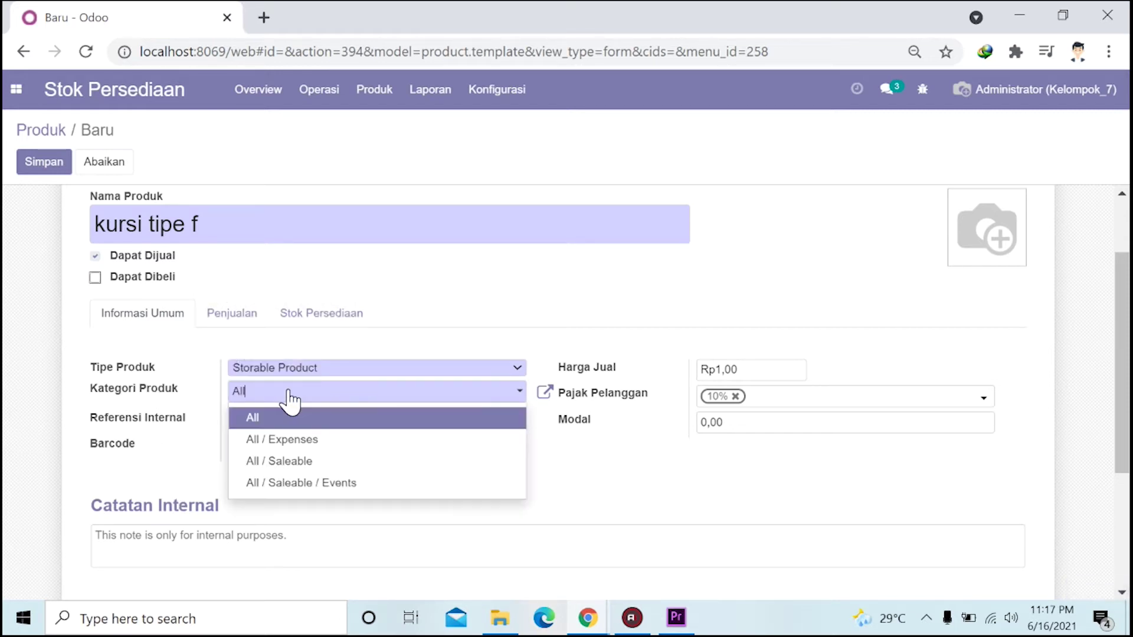
pyautogui.press('BackSpace')
pyautogui.press('BackSpace')
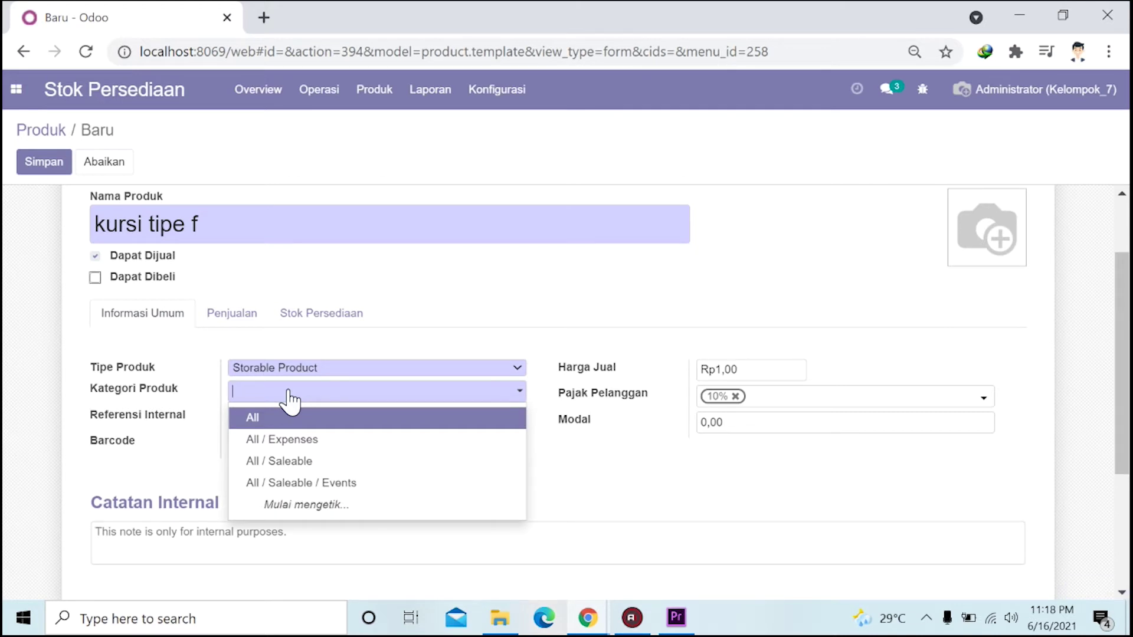
pyautogui.write('kursi')
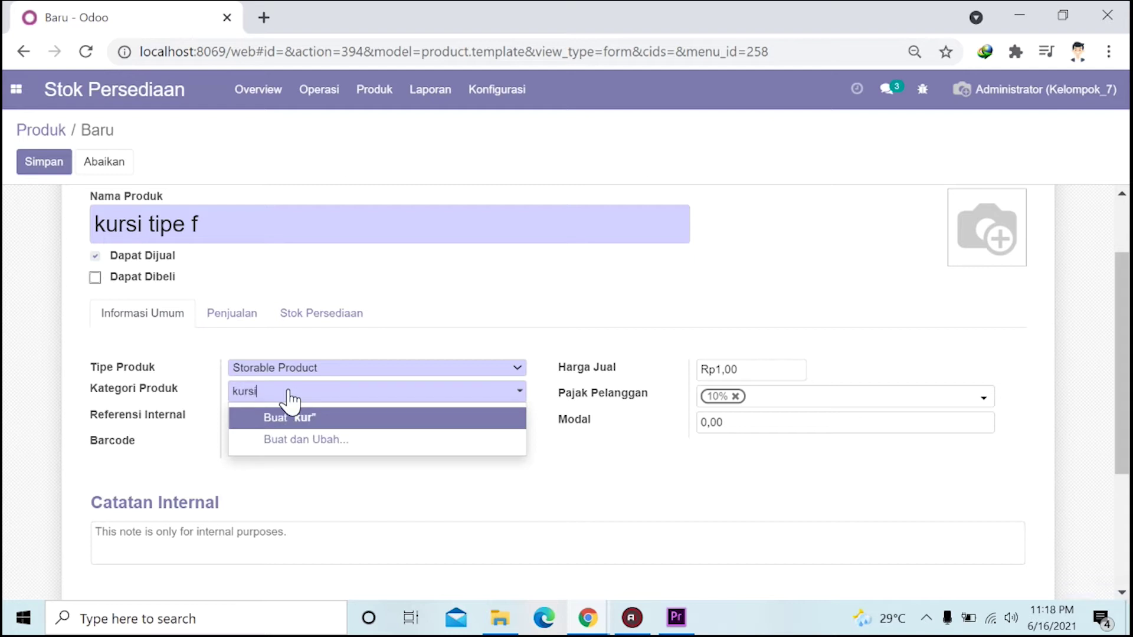
pyautogui.click(195, 422)
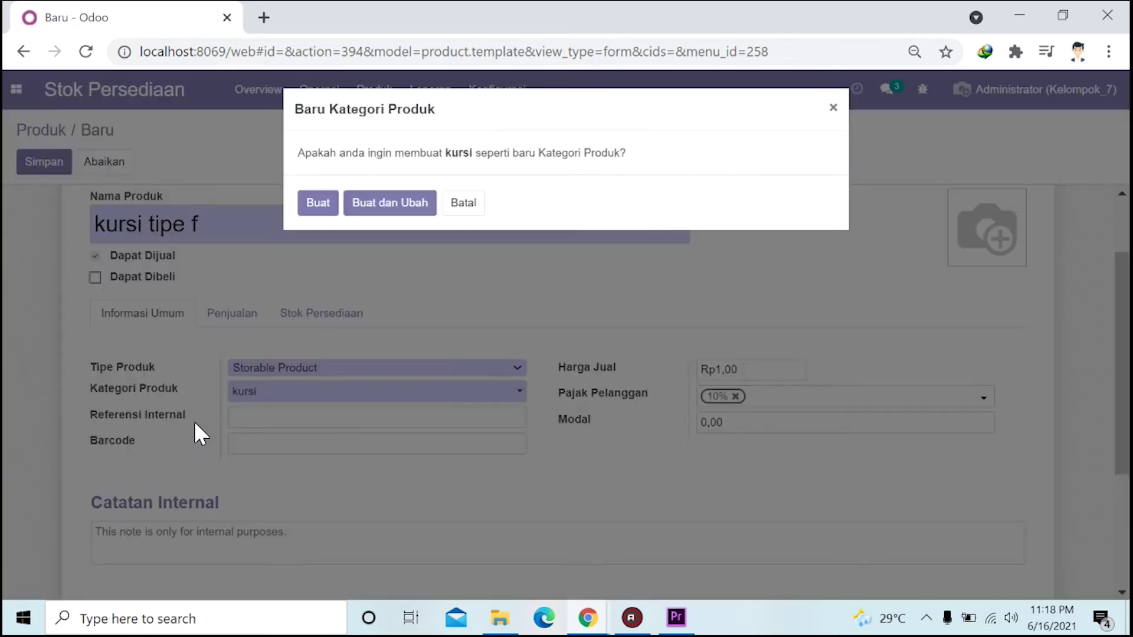
pyautogui.click(328, 207)
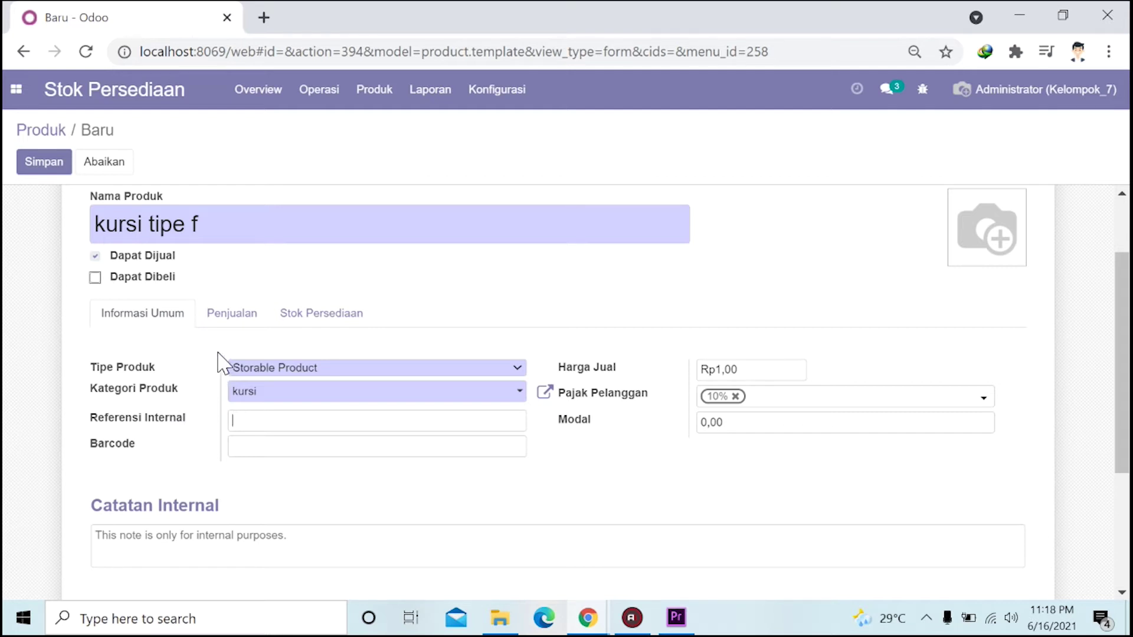
# Enter internal reference KTF, sales price 200000 and cost 150000.
pyautogui.moveTo(155, 377)
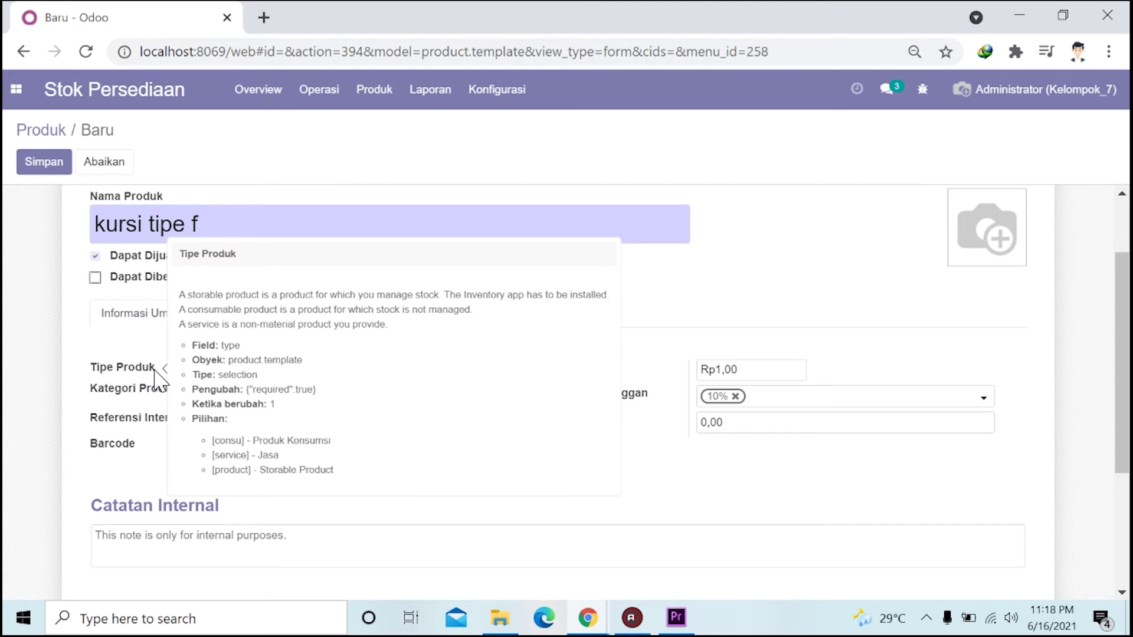
pyautogui.write('KTF')
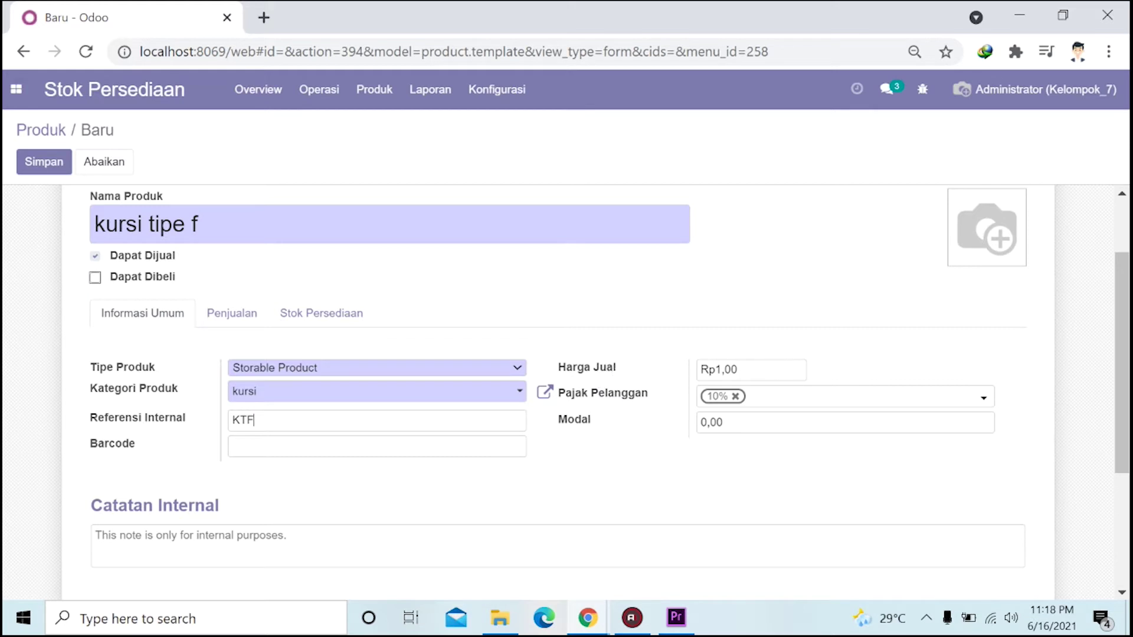
pyautogui.press('BackSpace')
pyautogui.press('BackSpace')
pyautogui.write('200000')
pyautogui.press('BackSpace')
pyautogui.press('BackSpace')
pyautogui.write('150000')
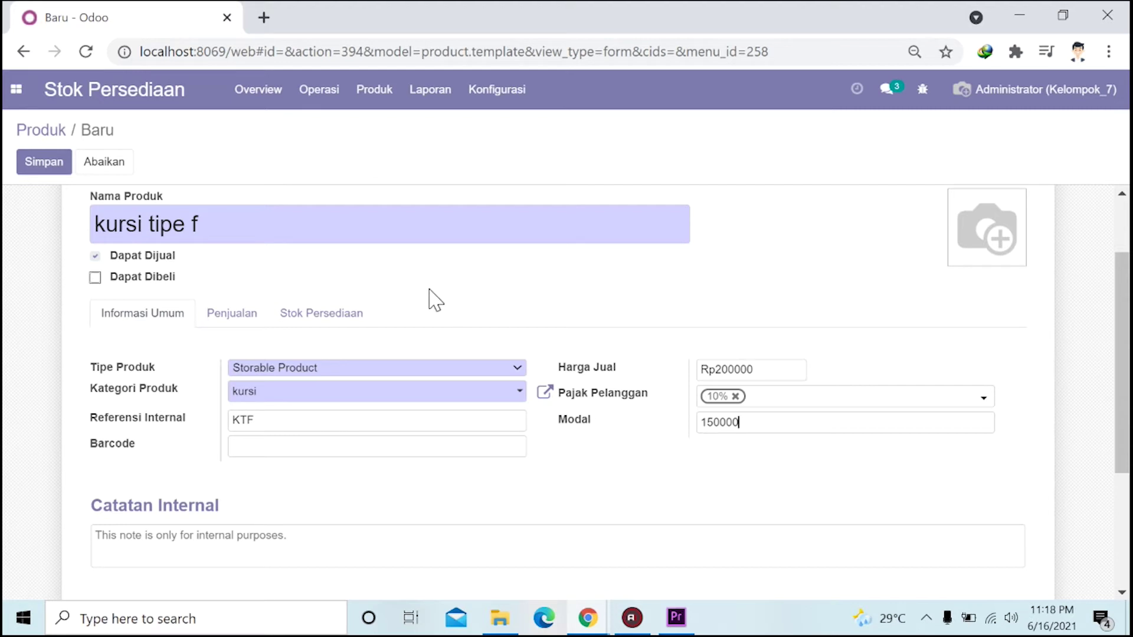
# Tick the Produksi route, untick Beli in the inventory settings, and save kursi tipe f.
pyautogui.click(225, 313)
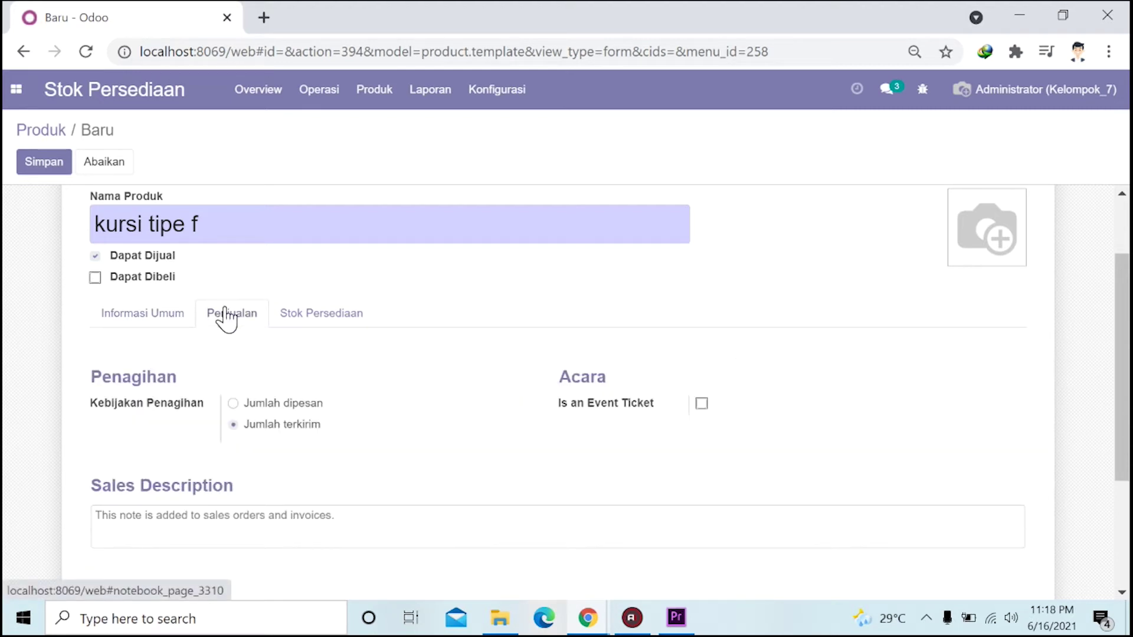
pyautogui.click(295, 324)
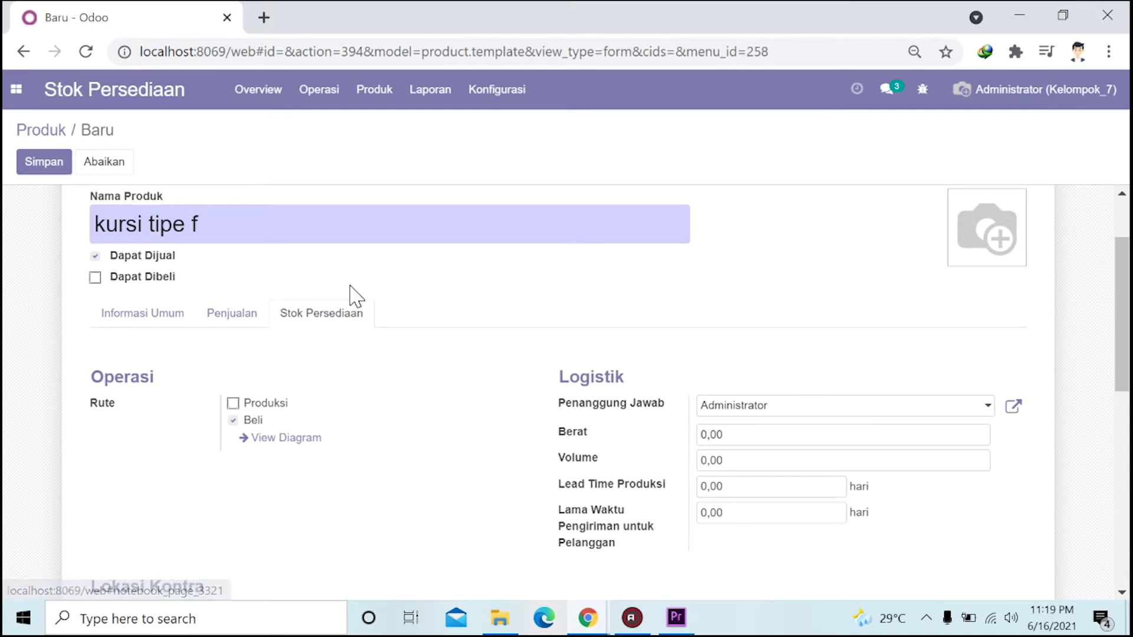
pyautogui.click(234, 404)
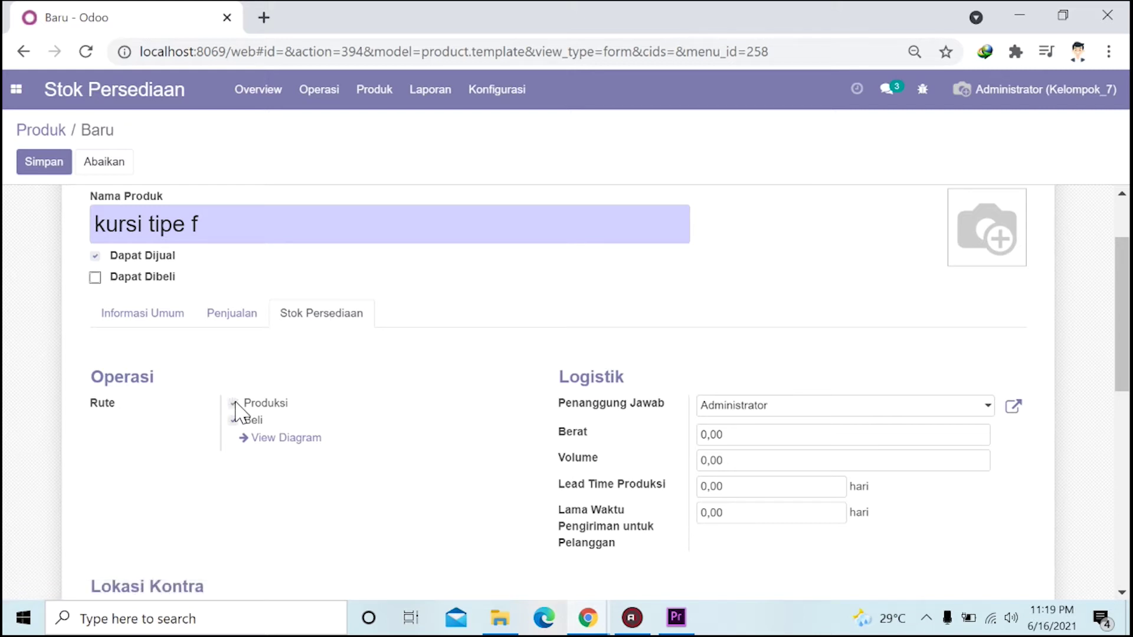
pyautogui.click(233, 421)
pyautogui.scroll(-2, 391, 380)
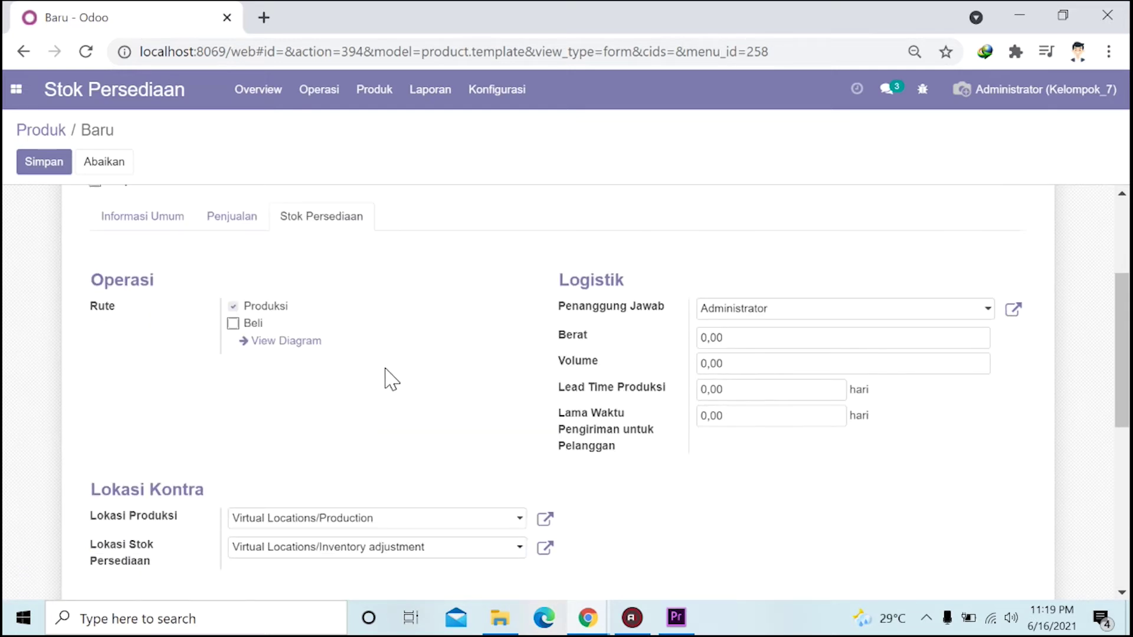
pyautogui.scroll(2, 391, 380)
pyautogui.scroll(-6, 391, 379)
pyautogui.scroll(8, 389, 380)
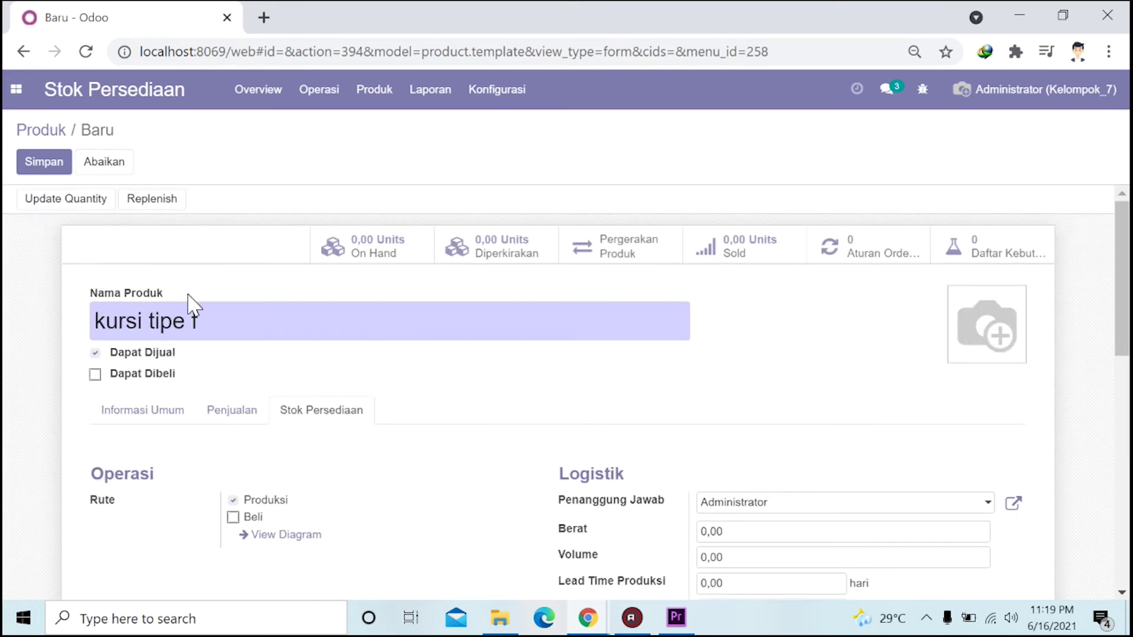
pyautogui.click(60, 168)
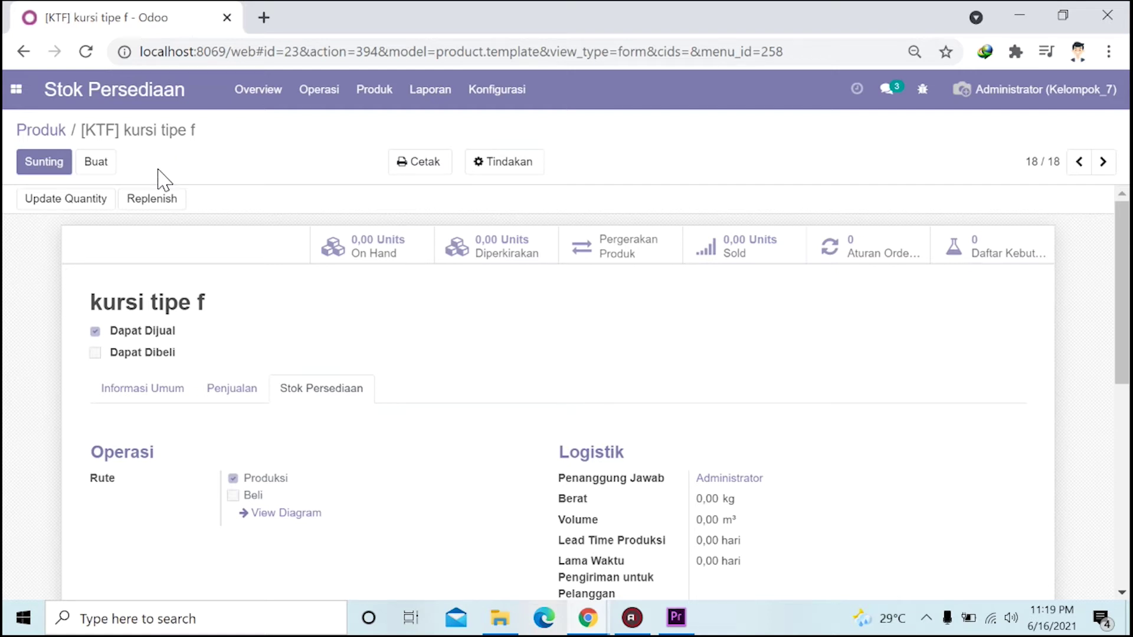
# Go back to the product catalogue and reopen the kursi tipe f [KTF] card.
pyautogui.click(42, 133)
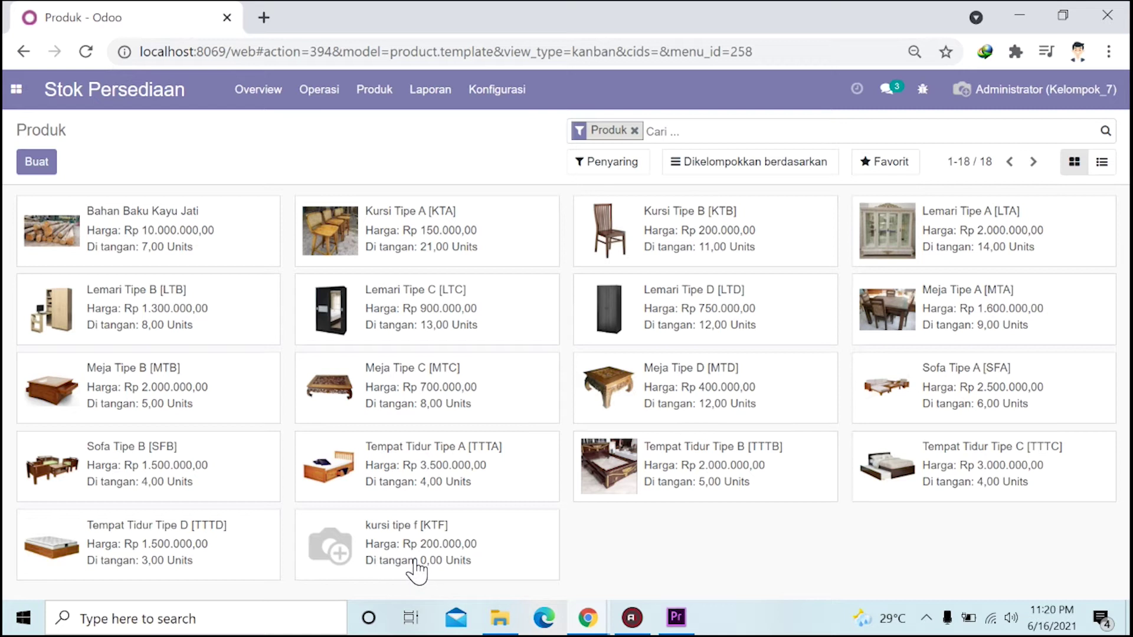
pyautogui.click(371, 559)
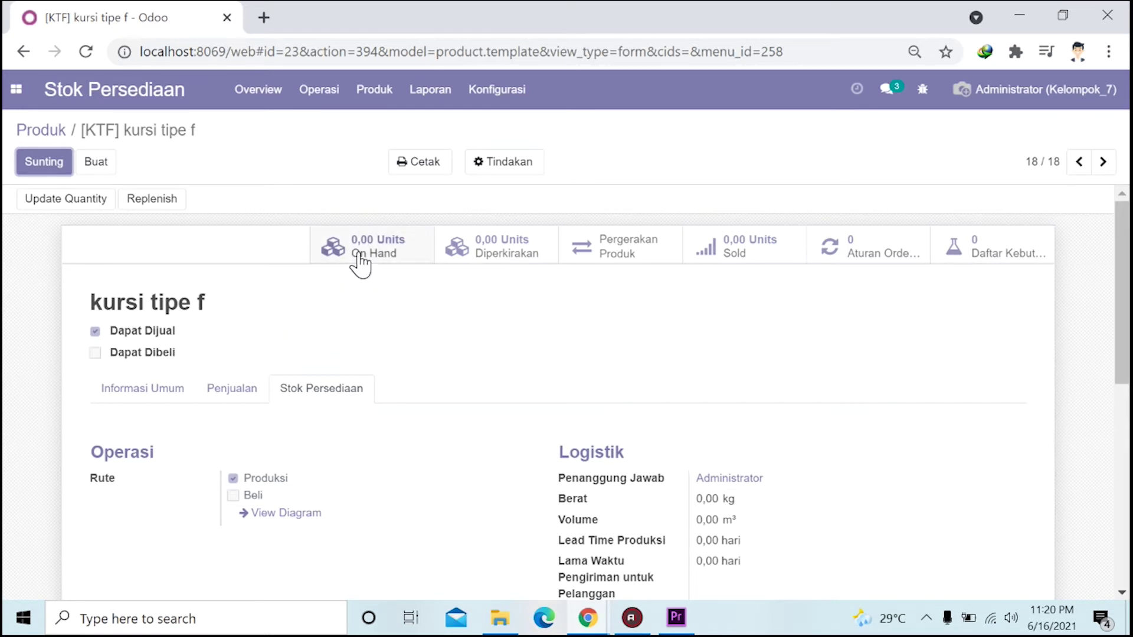
# Record an on-hand quantity of 4 units for kursi tipe f and return to the product catalogue.
pyautogui.click(358, 255)
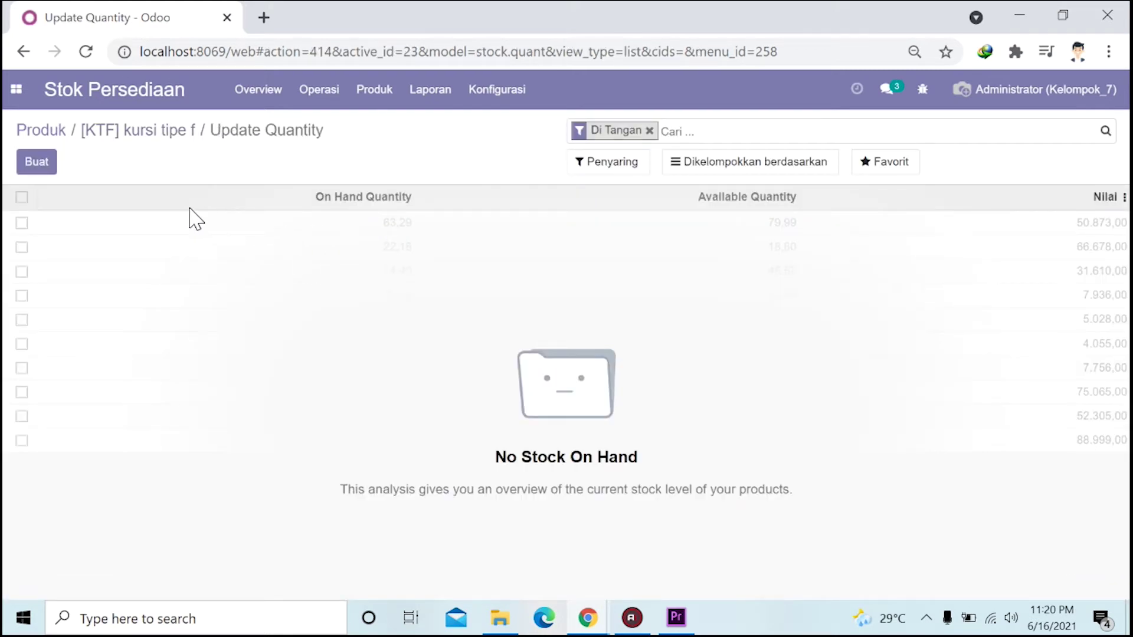
pyautogui.click(47, 166)
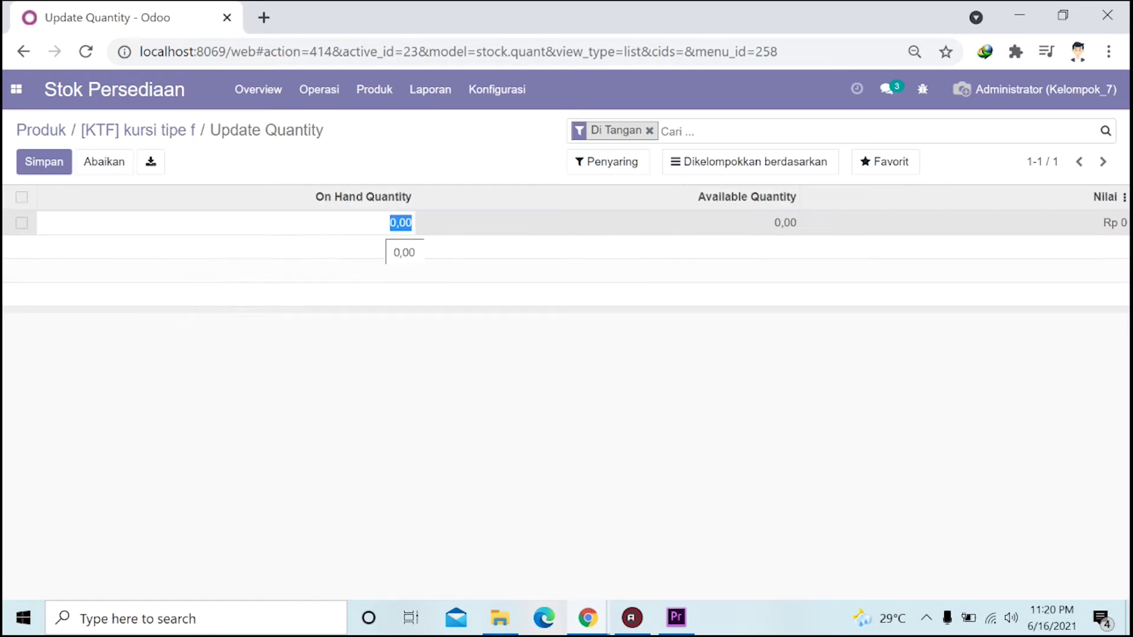
pyautogui.write('4')
pyautogui.click(513, 347)
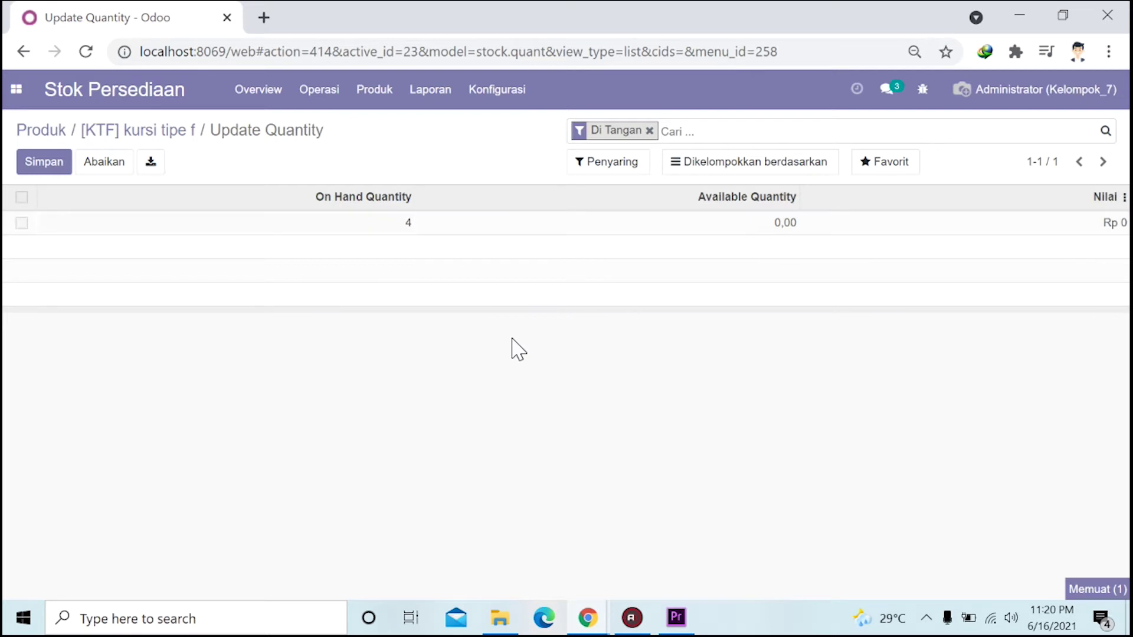
pyautogui.click(45, 162)
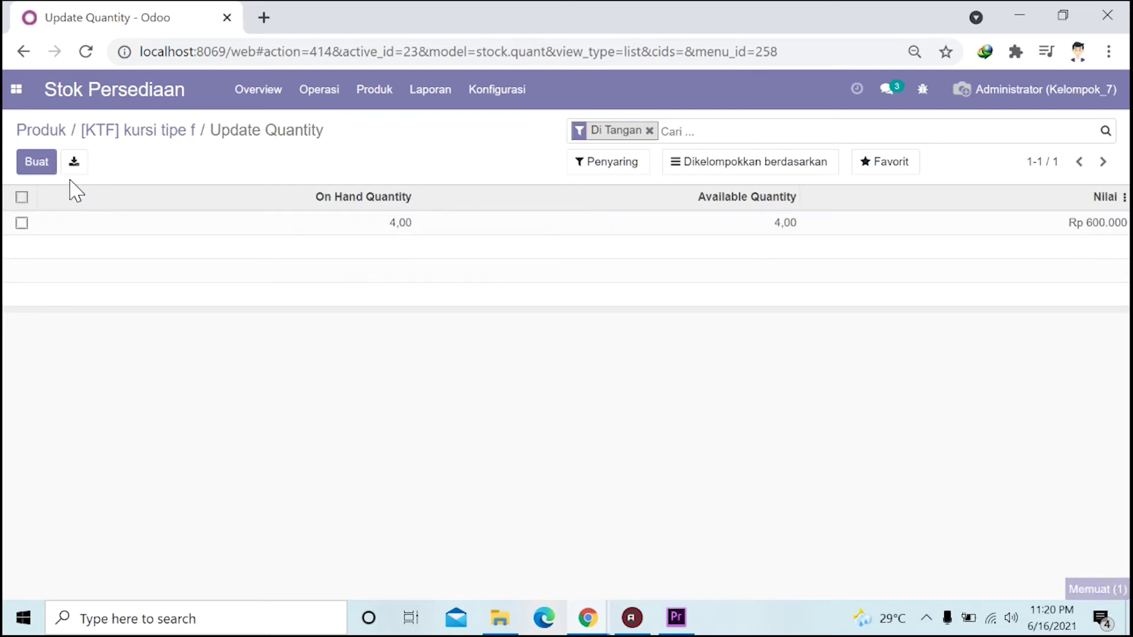
pyautogui.click(42, 134)
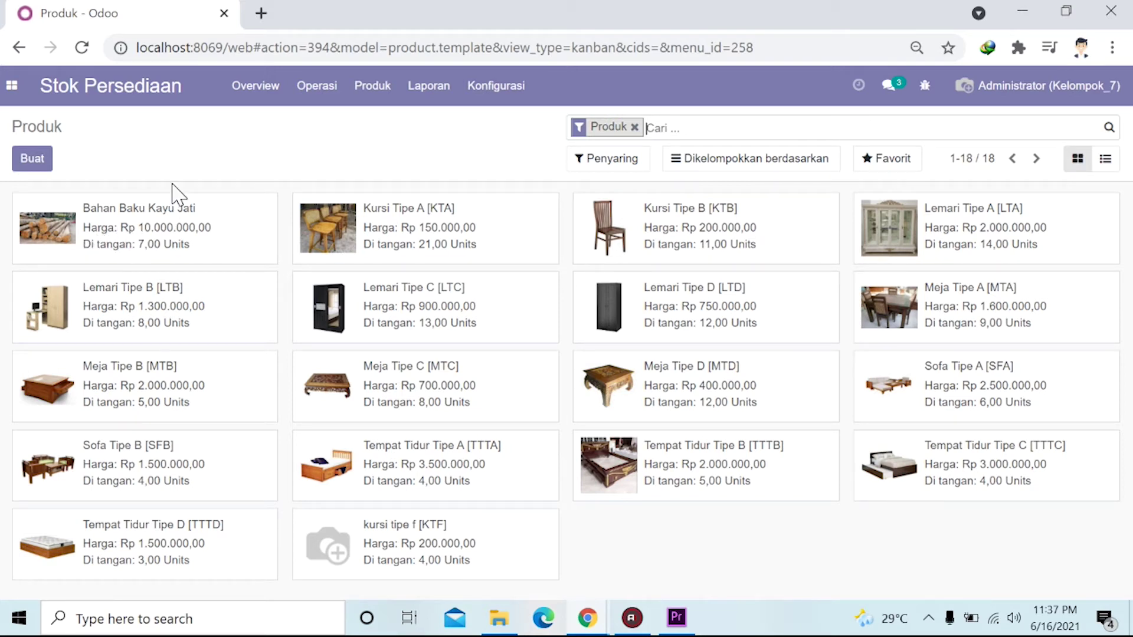
pyautogui.click(11, 86)
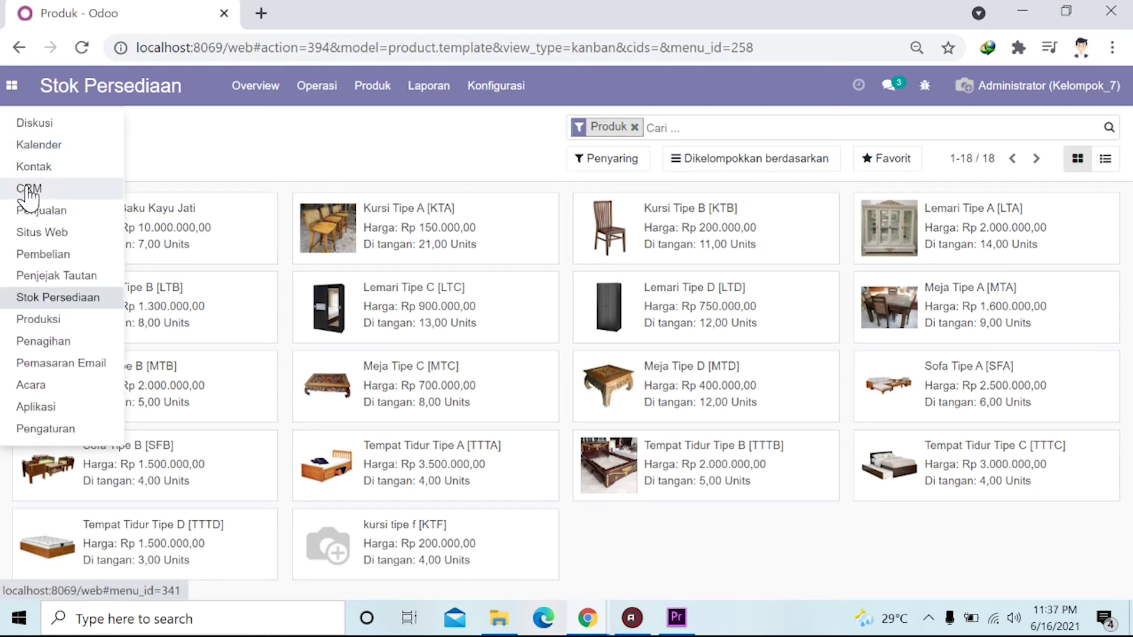
# Switch to the Pembelian app and bring up its Order menu.
pyautogui.click(43, 256)
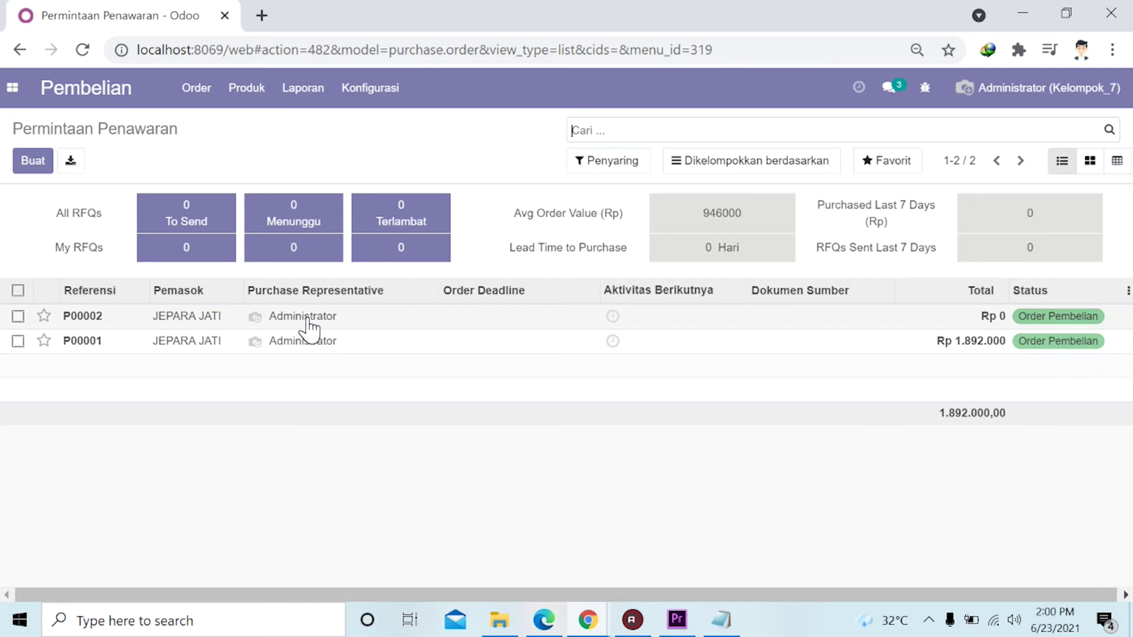
pyautogui.click(196, 92)
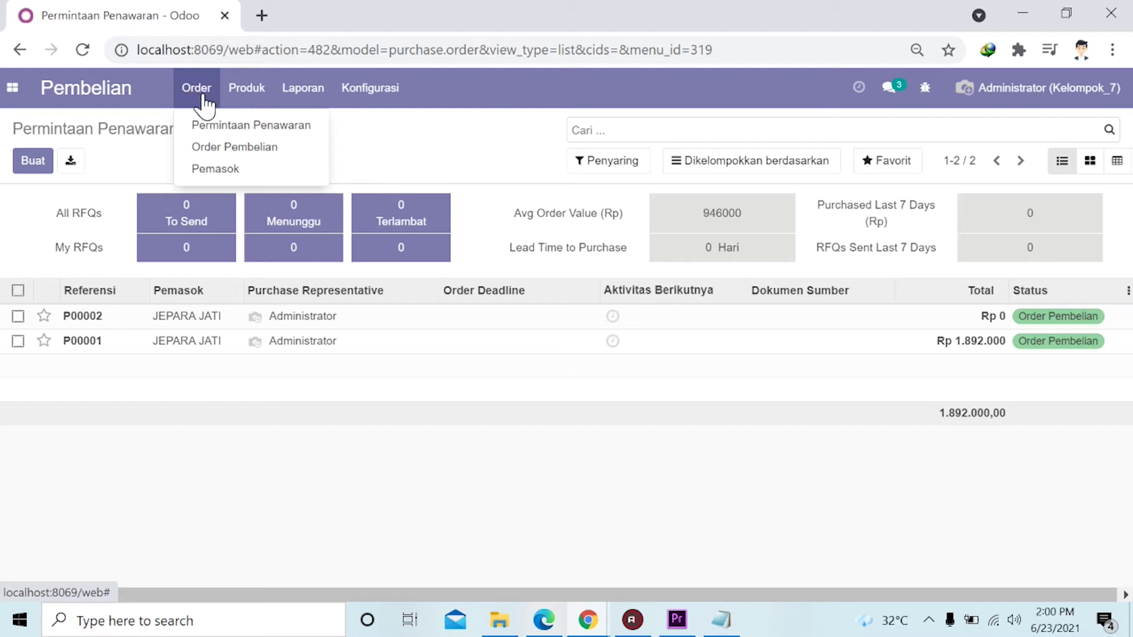
# Open the Pemasok supplier list and start a blank new supplier record.
pyautogui.click(223, 171)
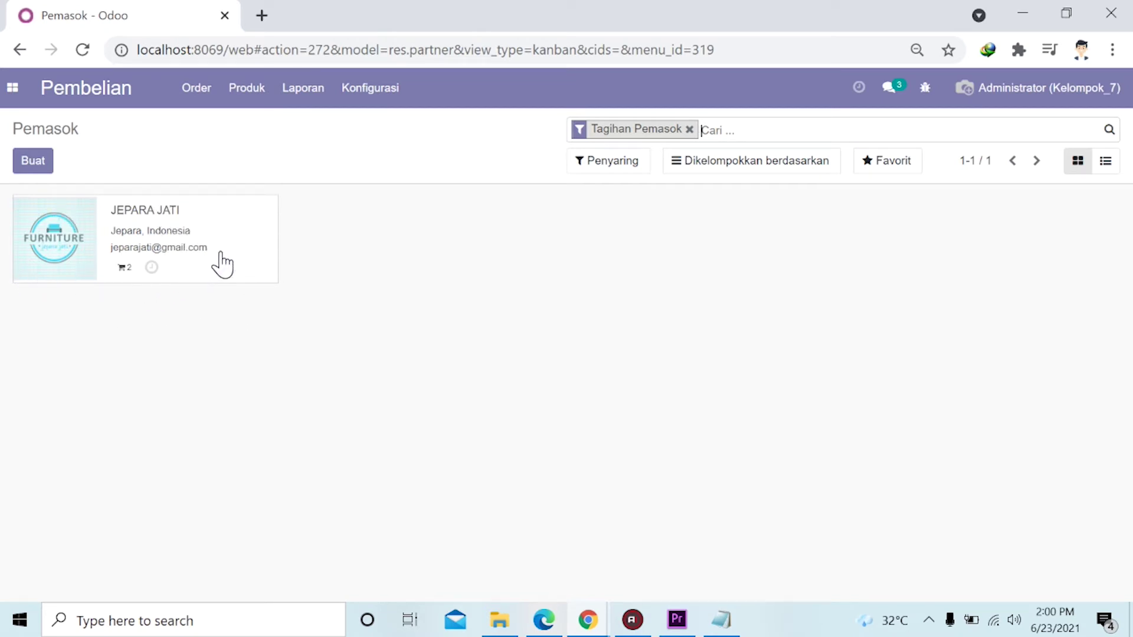
pyautogui.click(45, 157)
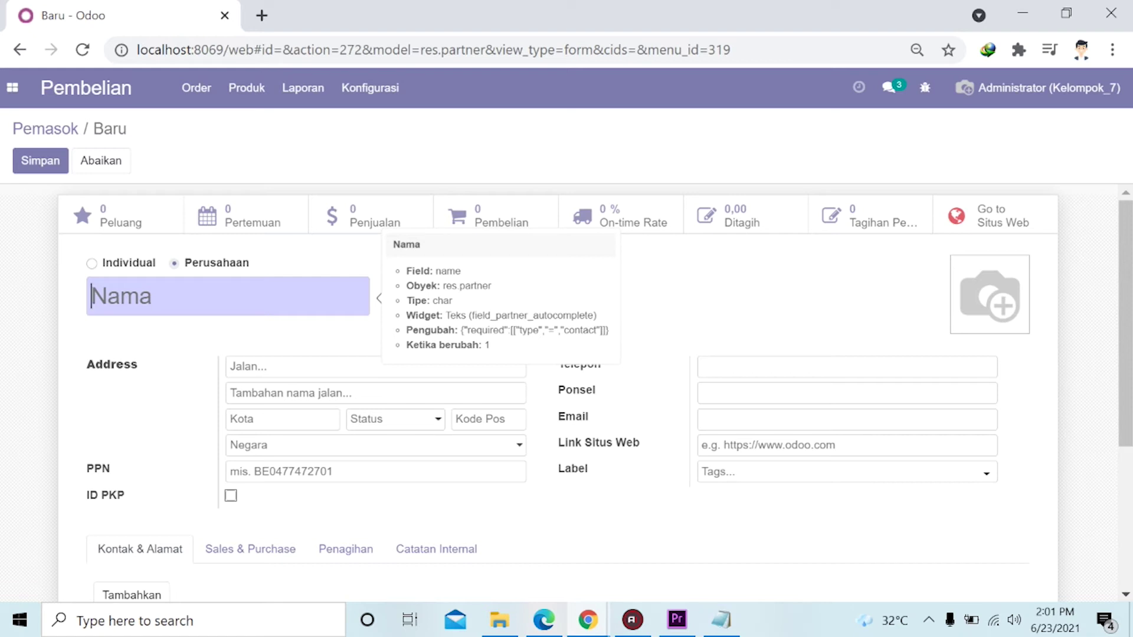
pyautogui.write('PT')
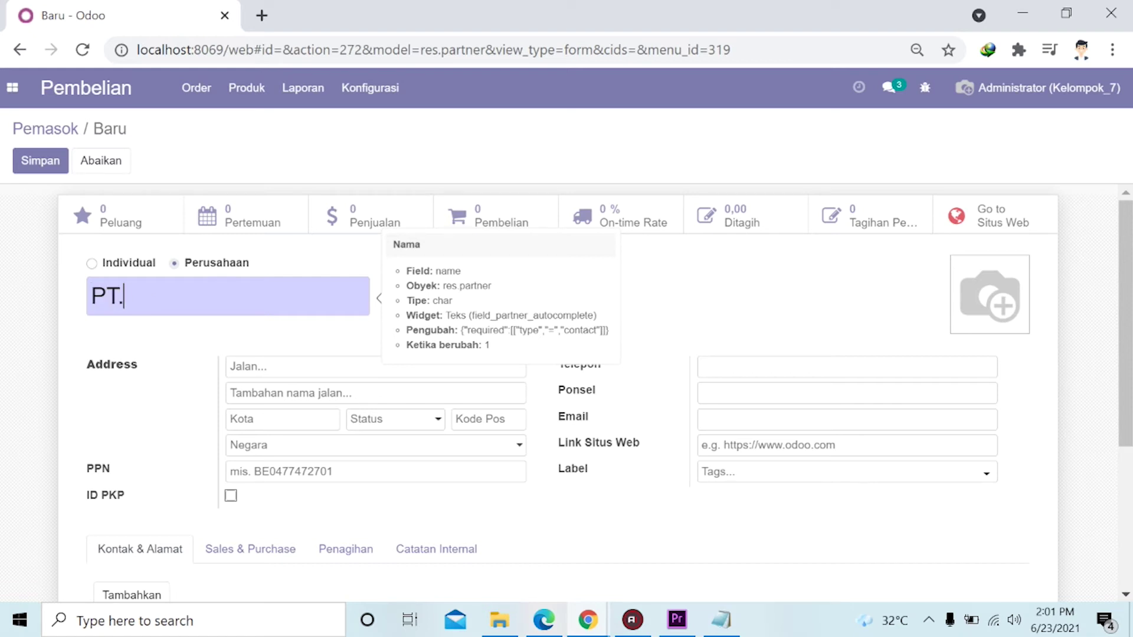
pyautogui.write('. JATI JAYA')
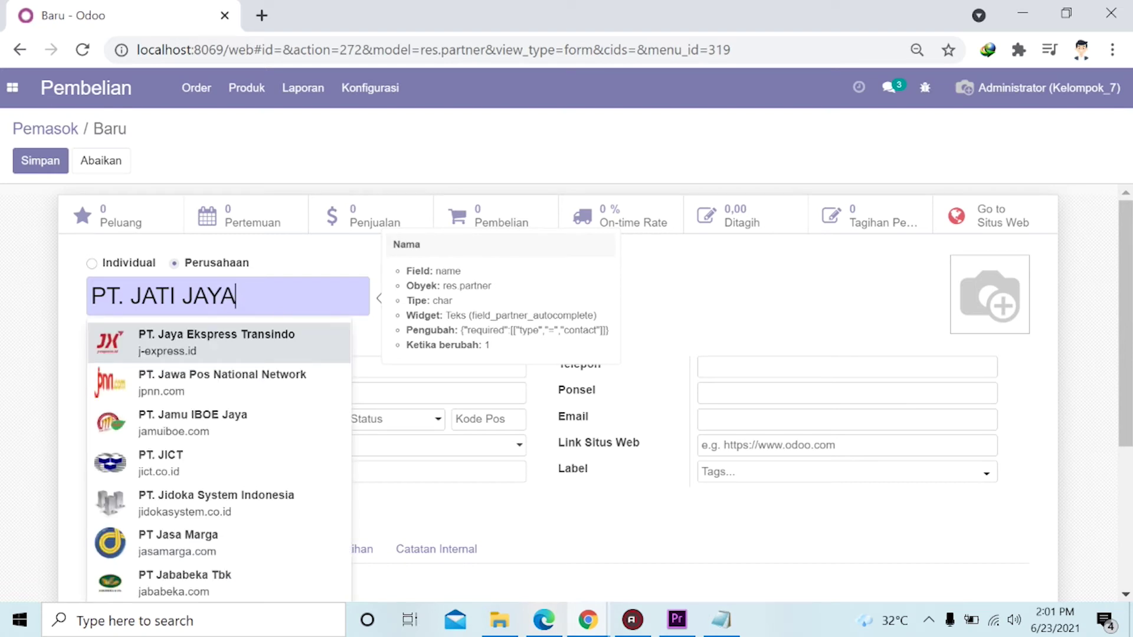
pyautogui.press('Escape')
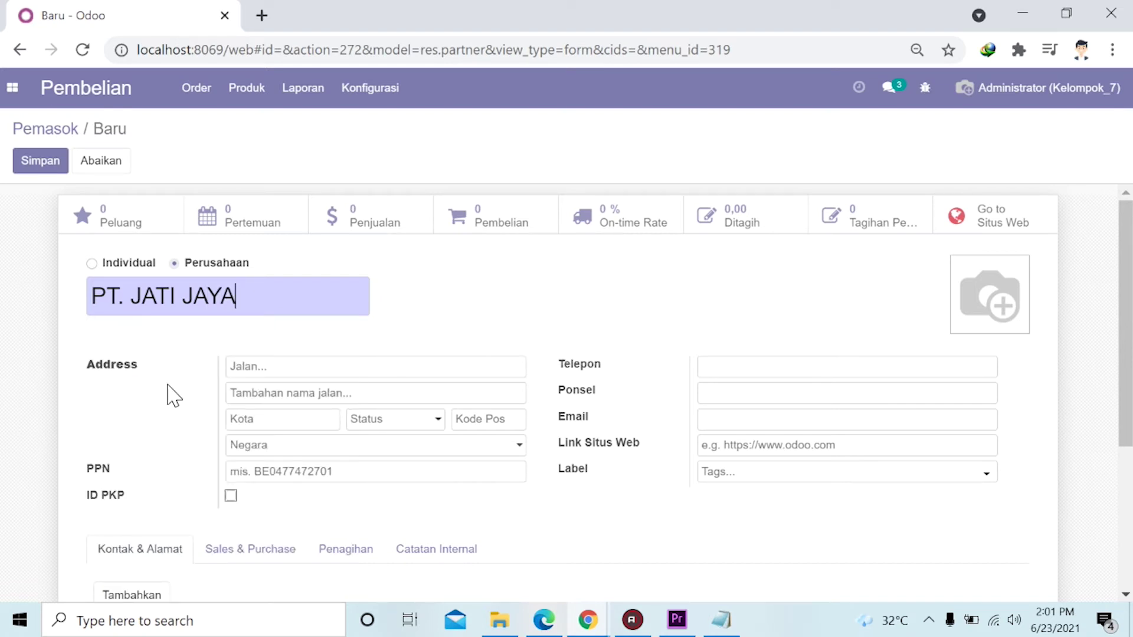
pyautogui.scroll(-2, 194, 348)
pyautogui.scroll(2, 194, 348)
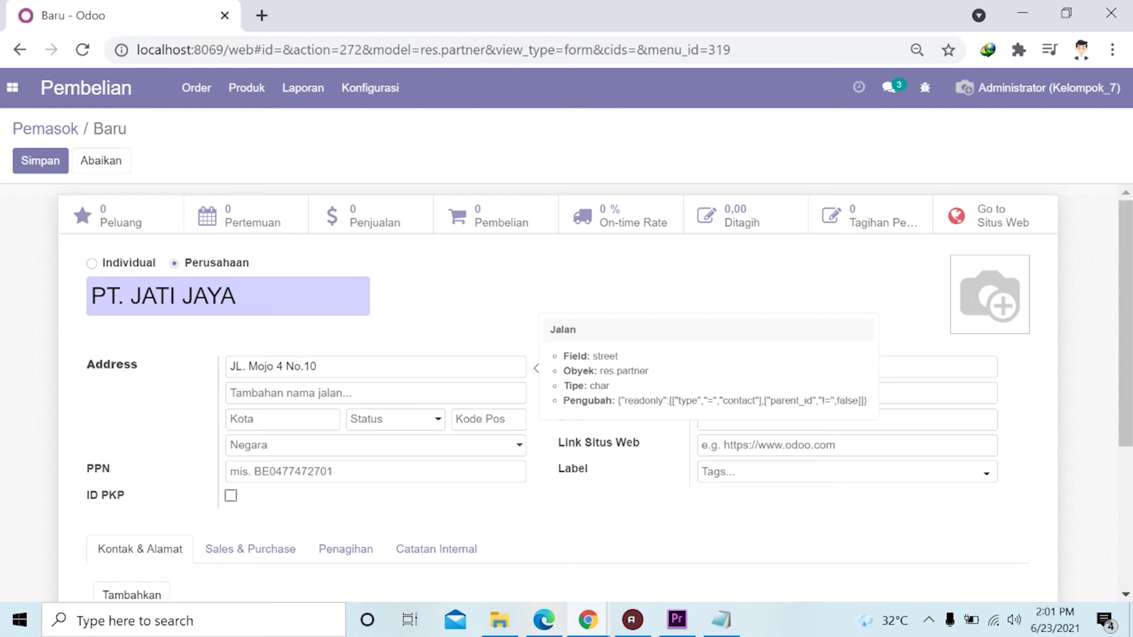
pyautogui.click(253, 419)
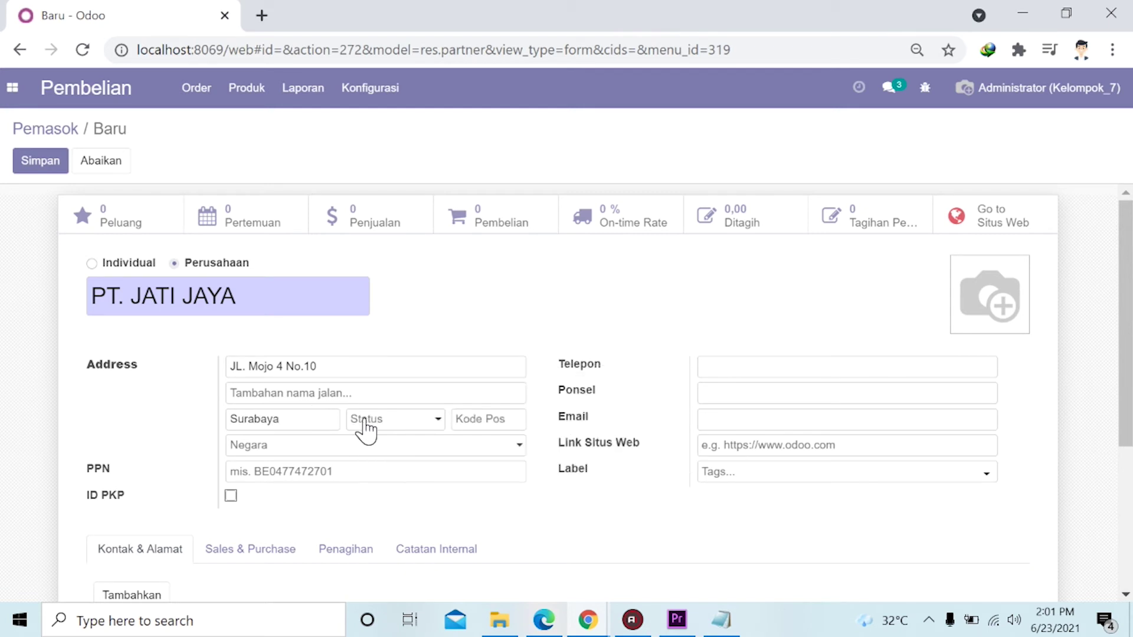
# Set the supplier's country to Indonesia, found by searching 'indone'.
pyautogui.click(438, 423)
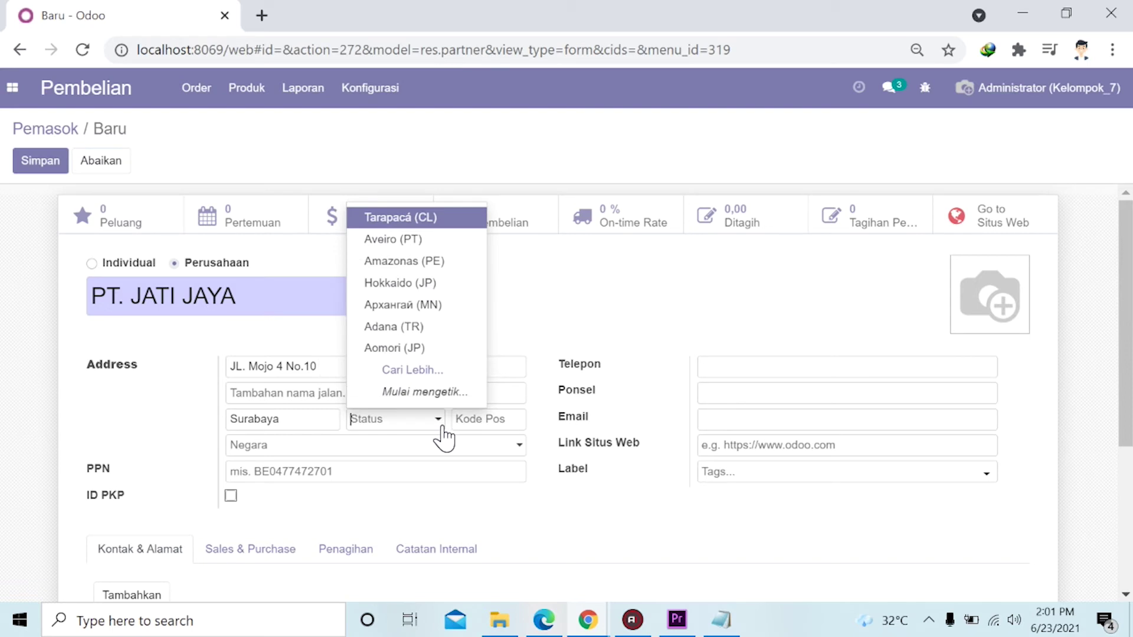
pyautogui.click(416, 444)
pyautogui.click(304, 419)
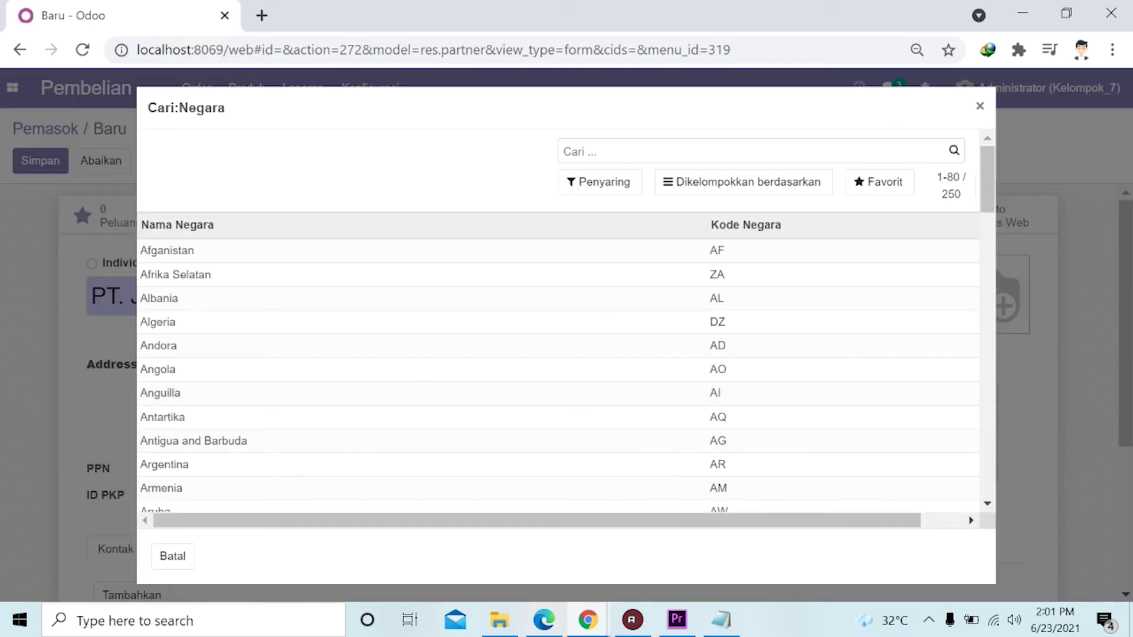
pyautogui.write('id')
pyautogui.click(636, 173)
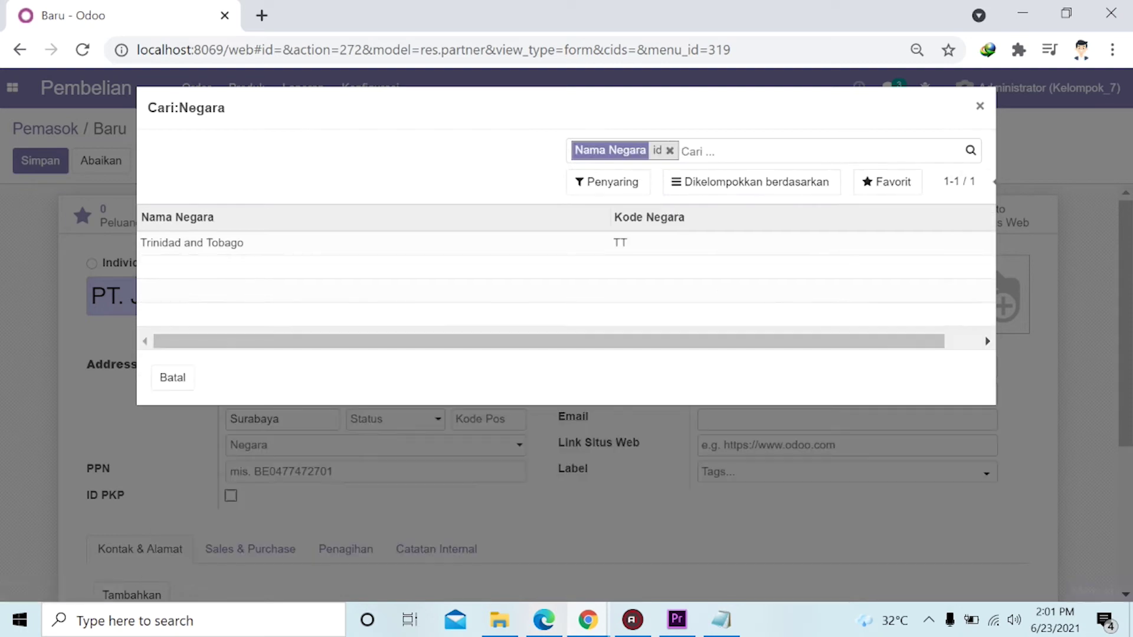
pyautogui.click(669, 152)
pyautogui.write('indone')
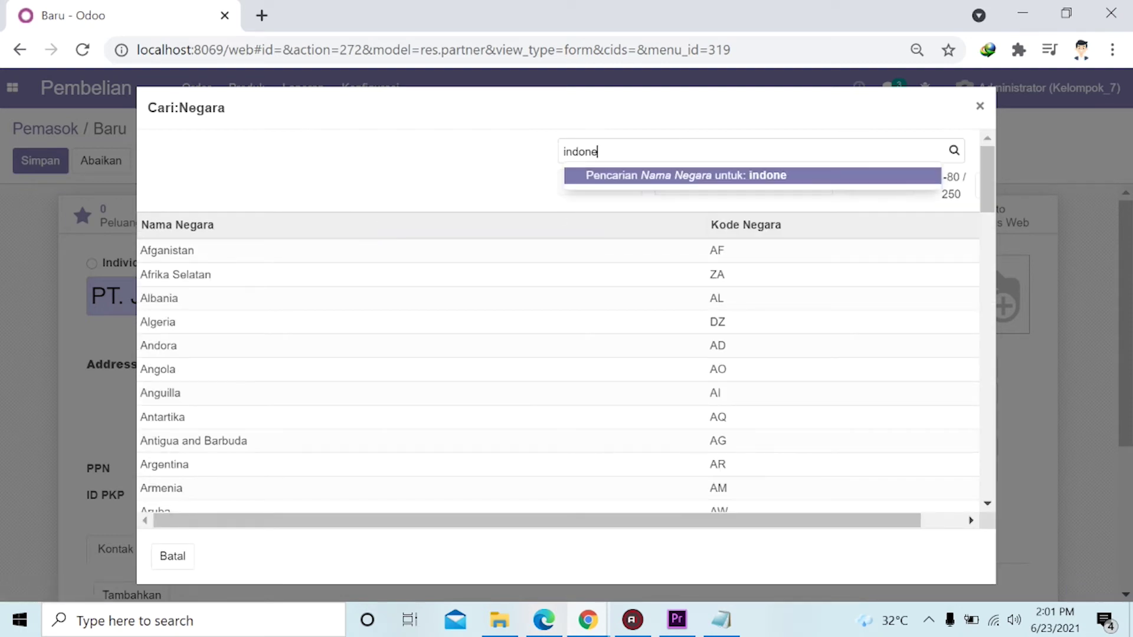
pyautogui.click(628, 177)
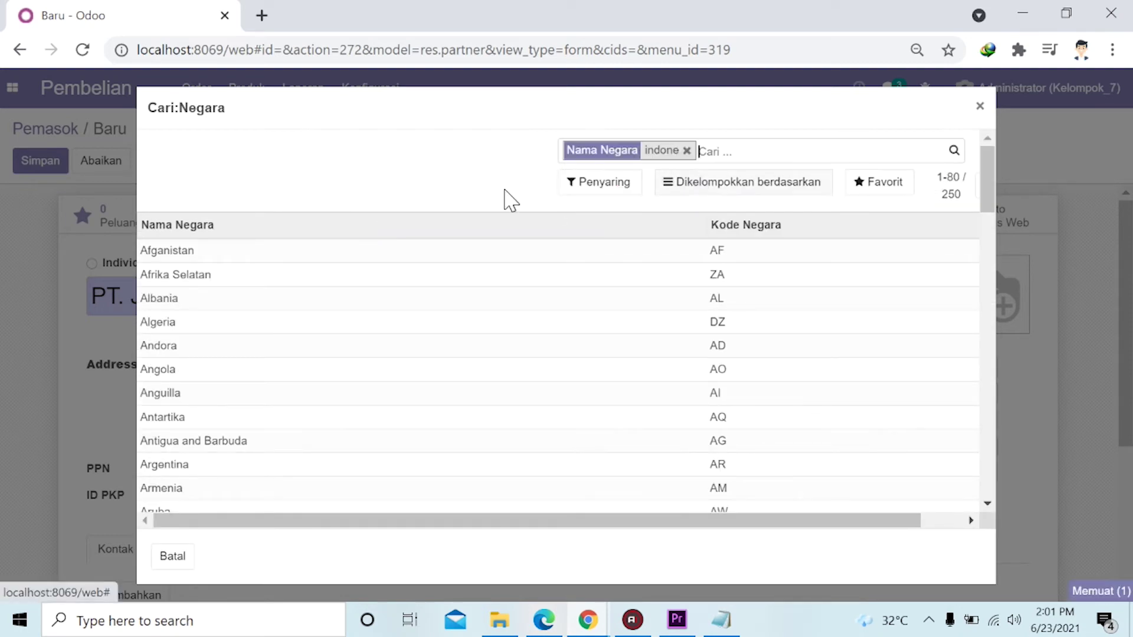
pyautogui.click(260, 243)
# Set the province to Jawa Timur and the postal code to 60285.
pyautogui.click(394, 420)
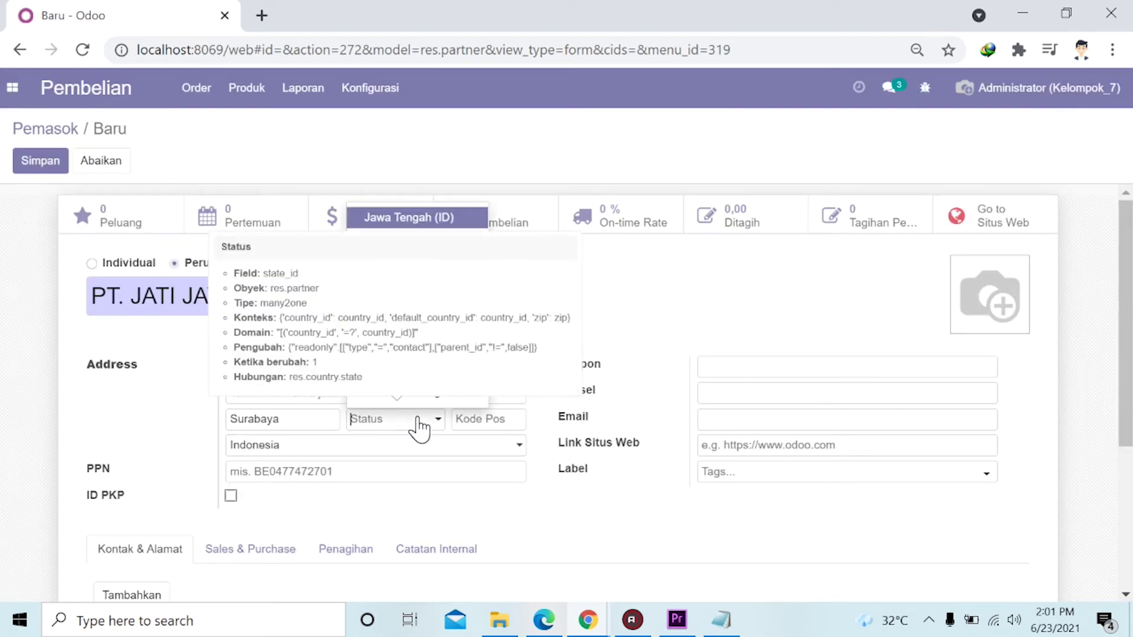
pyautogui.click(397, 371)
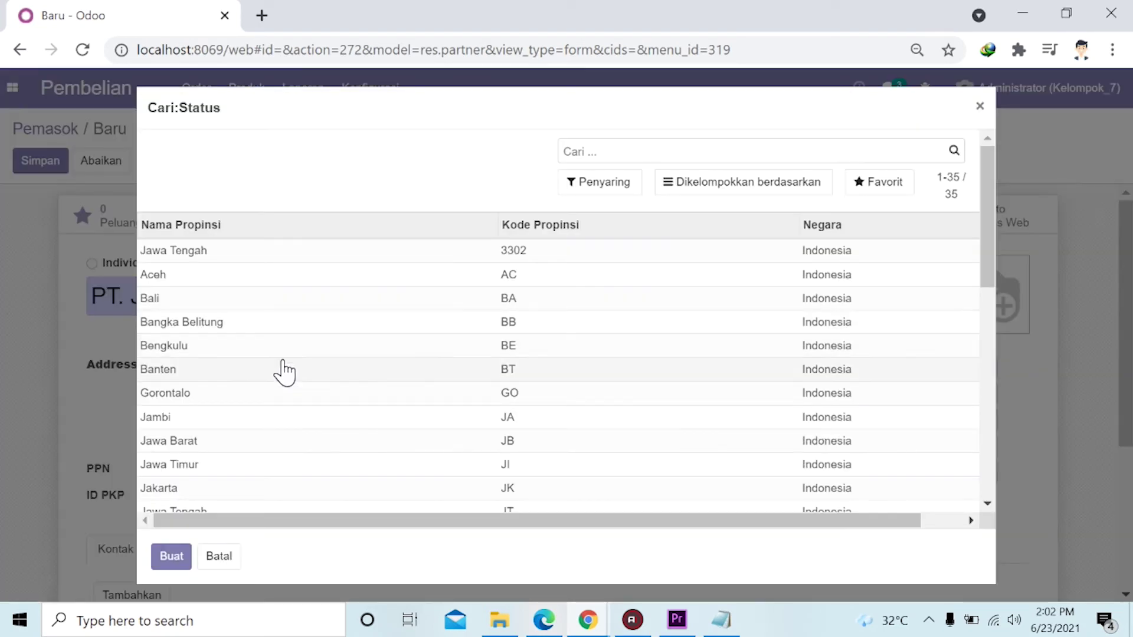
pyautogui.click(359, 460)
pyautogui.click(459, 419)
pyautogui.write('60285')
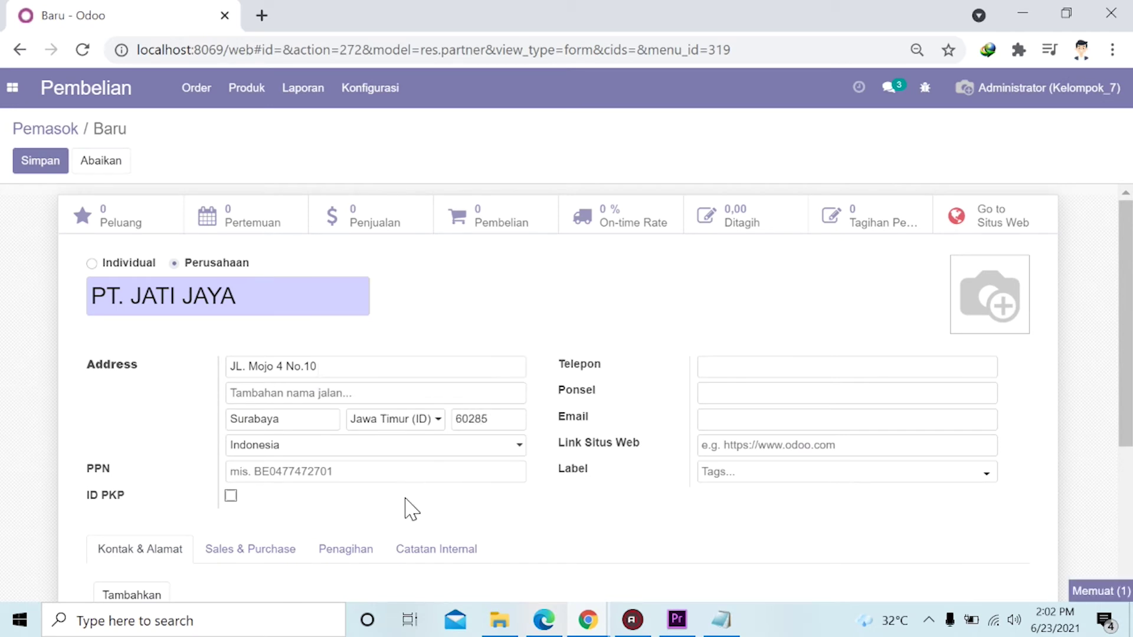
pyautogui.click(708, 367)
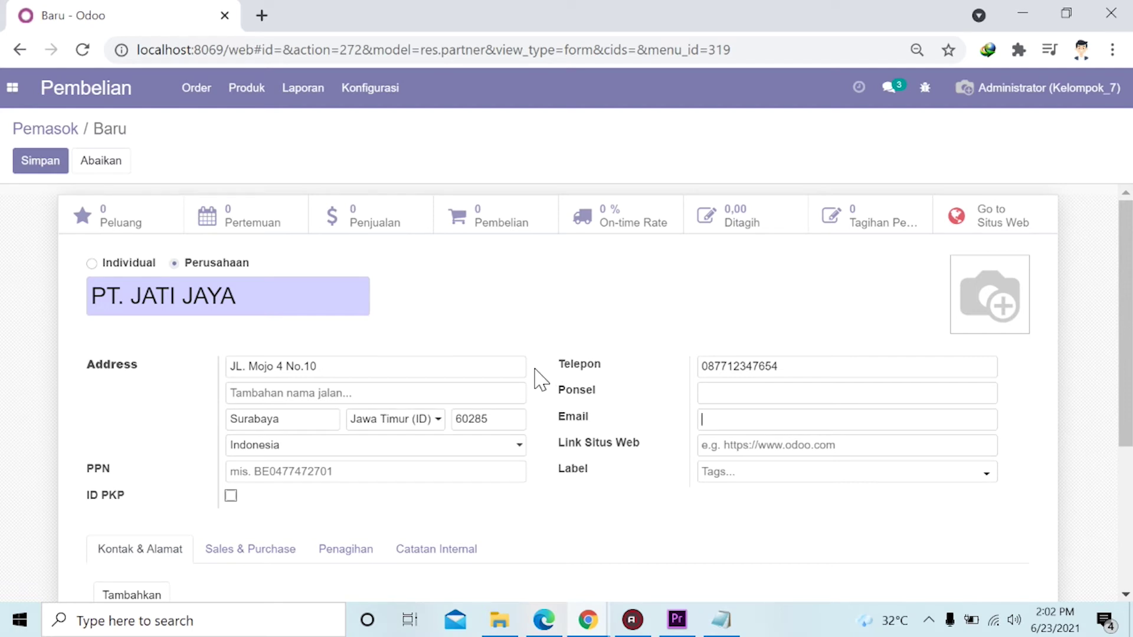
# Save the PT. JATI JAYA supplier record with its phone number filled in.
pyautogui.scroll(-3, 538, 354)
pyautogui.scroll(3, 538, 347)
pyautogui.click(45, 170)
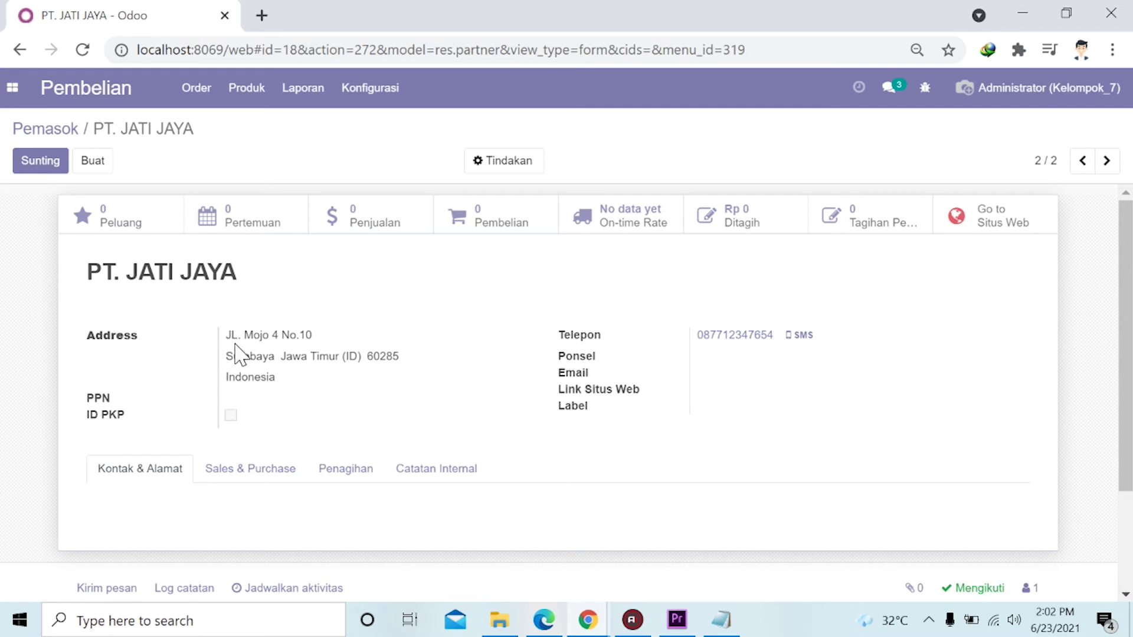
# Go back to the Pemasok overview listing JEPARA JATI and PT. JATI JAYA.
pyautogui.click(52, 130)
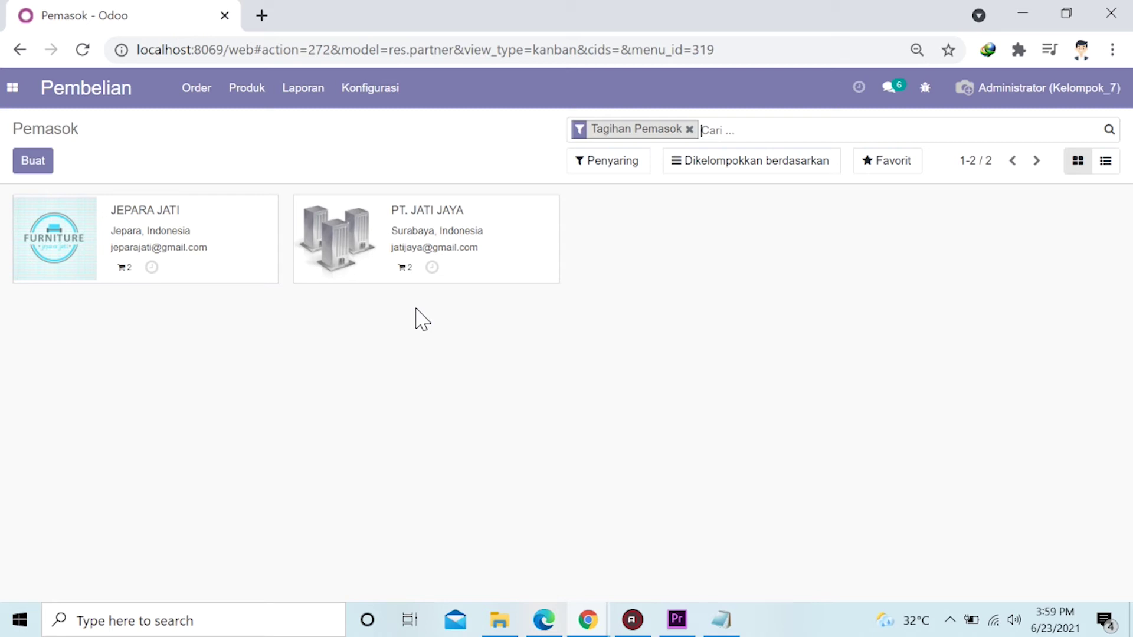
pyautogui.click(200, 96)
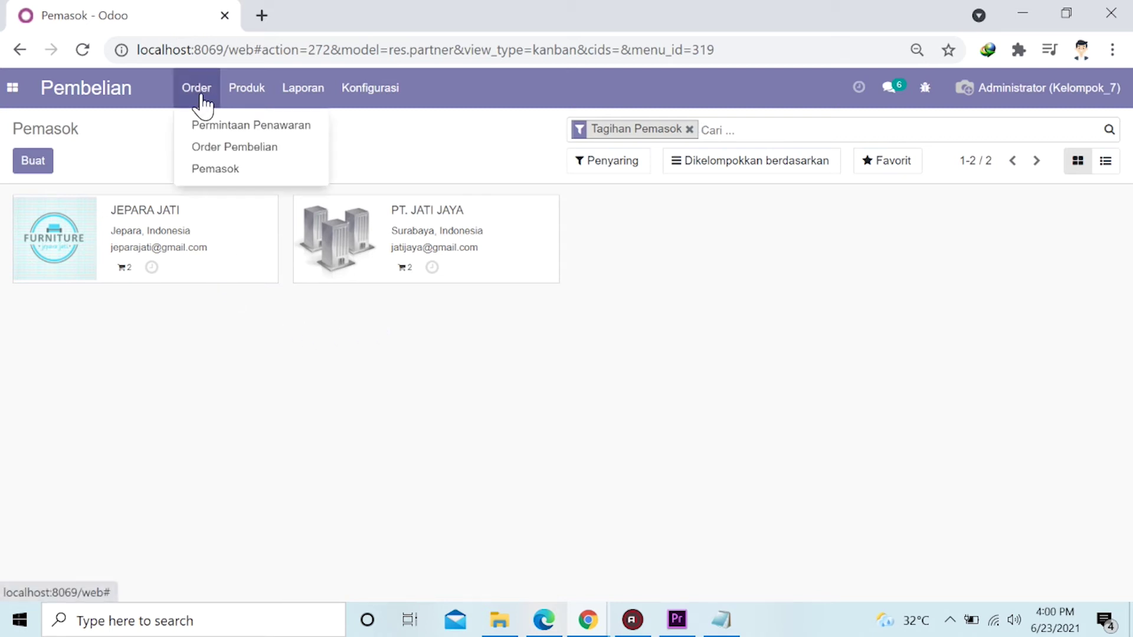
# Create a new request for quotation with PT. JATI JAYA as the supplier.
pyautogui.click(229, 127)
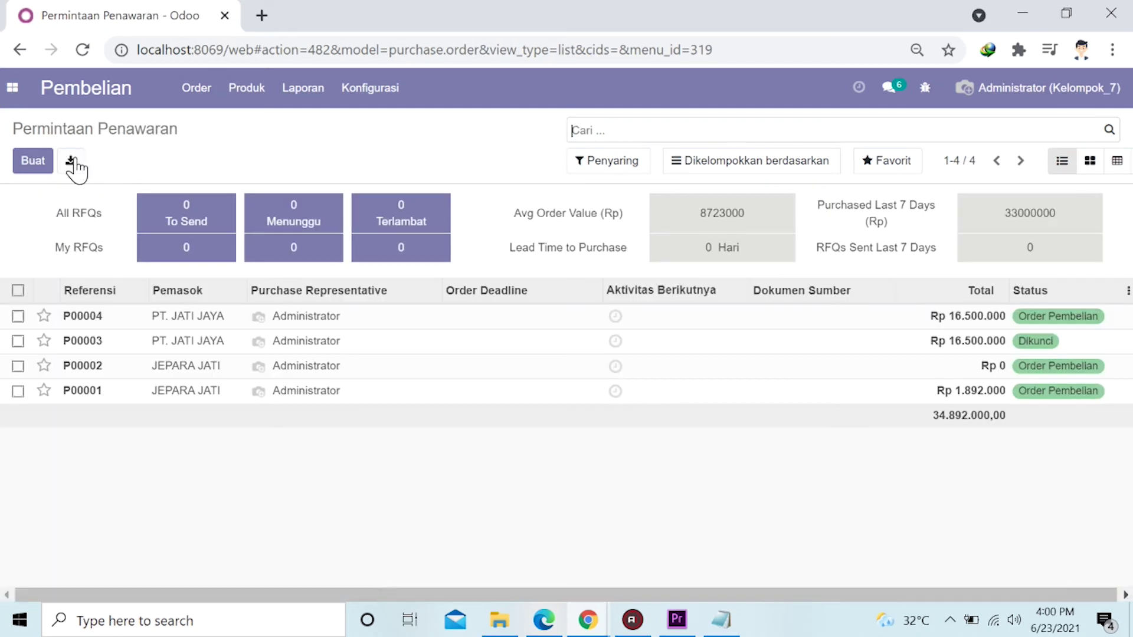
pyautogui.click(29, 165)
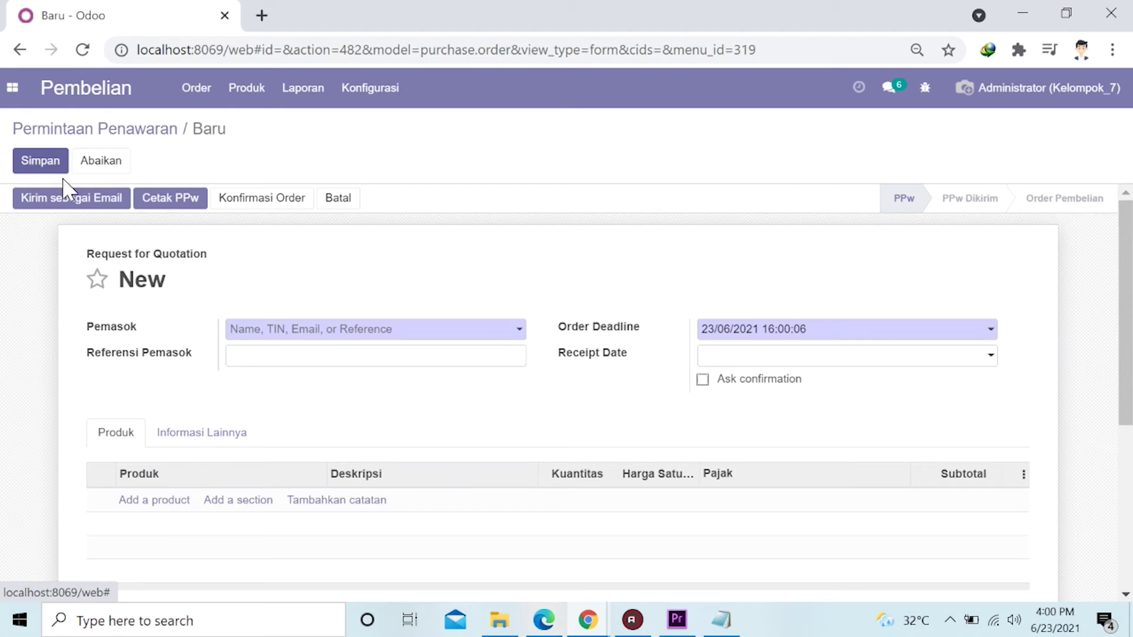
pyautogui.click(316, 331)
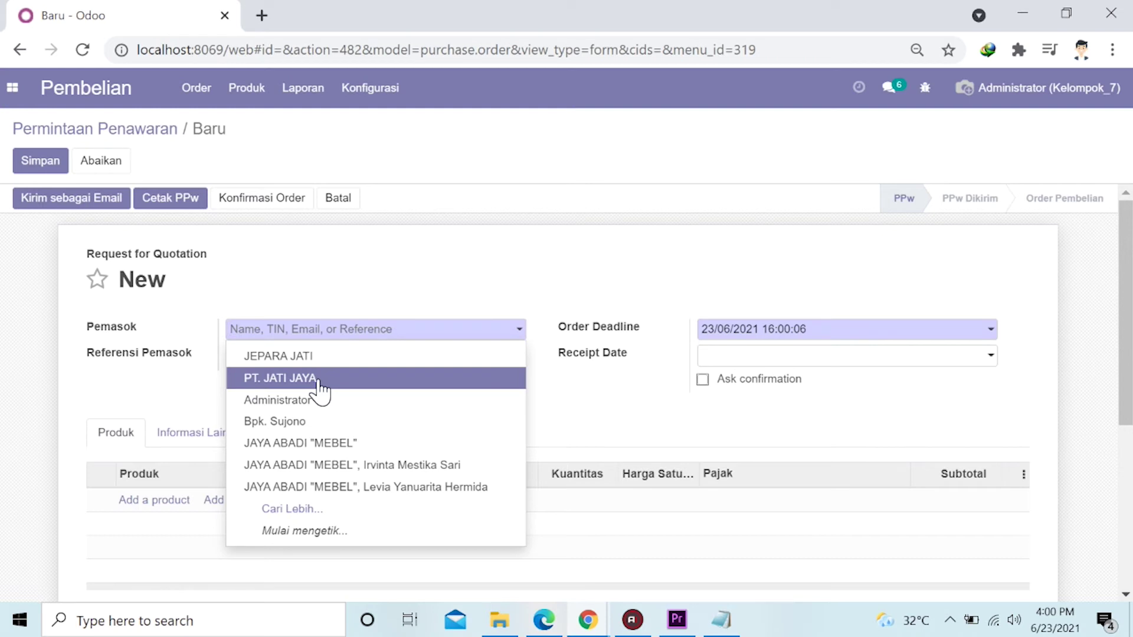
pyautogui.click(319, 384)
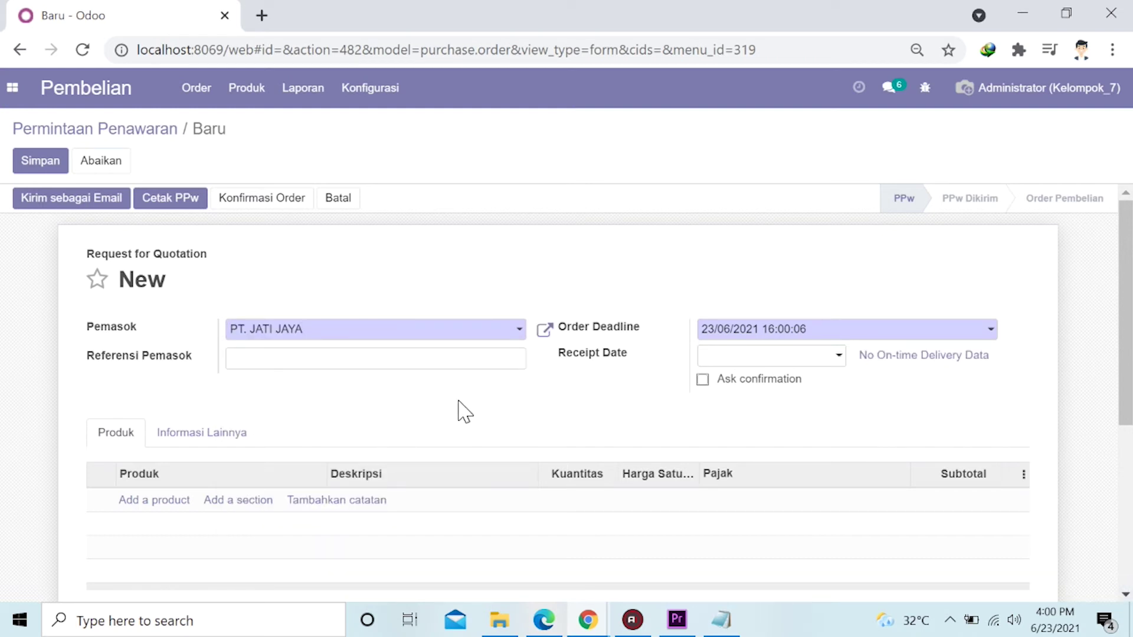
pyautogui.scroll(-2, 437, 412)
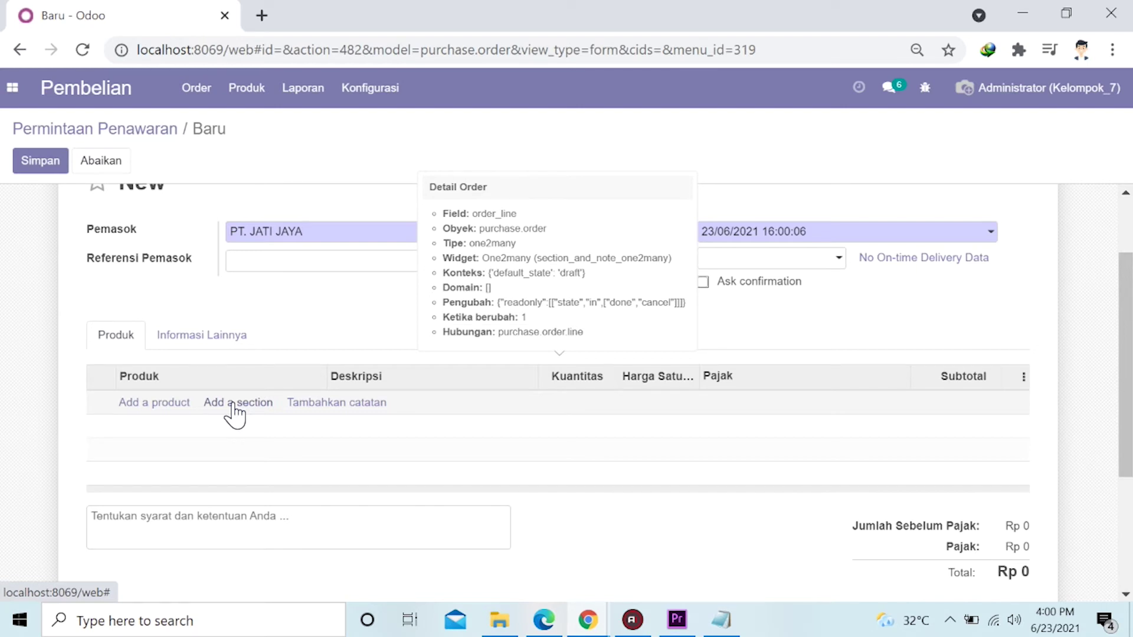
# Add a Bahan Baku section with a Bahan Baku Kayu Jati product line beneath it.
pyautogui.click(171, 403)
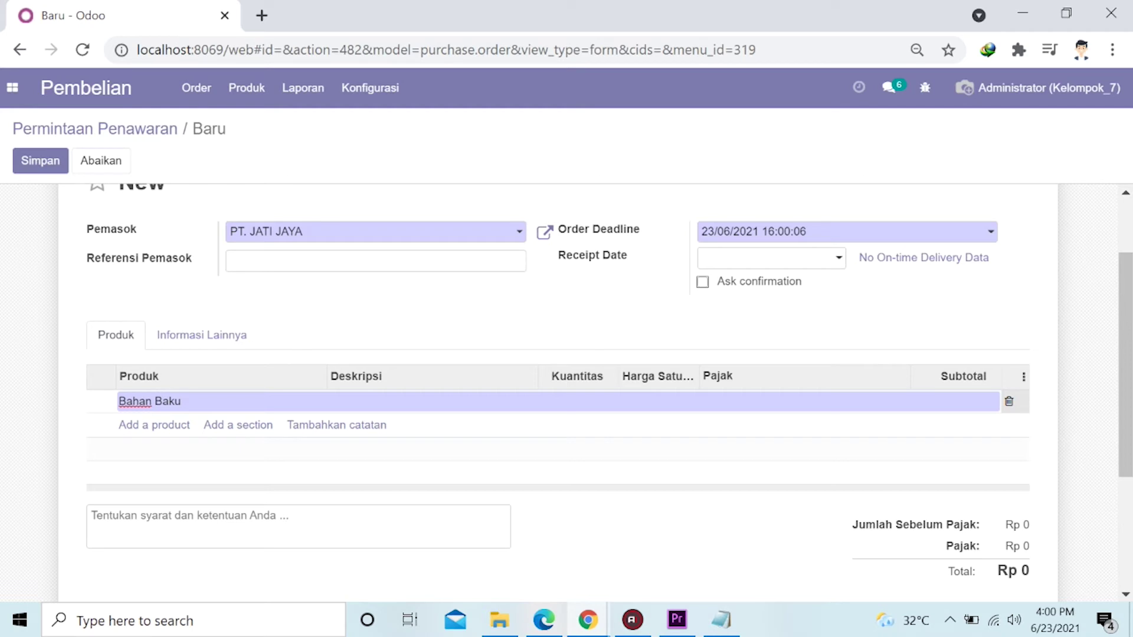
pyautogui.click(177, 427)
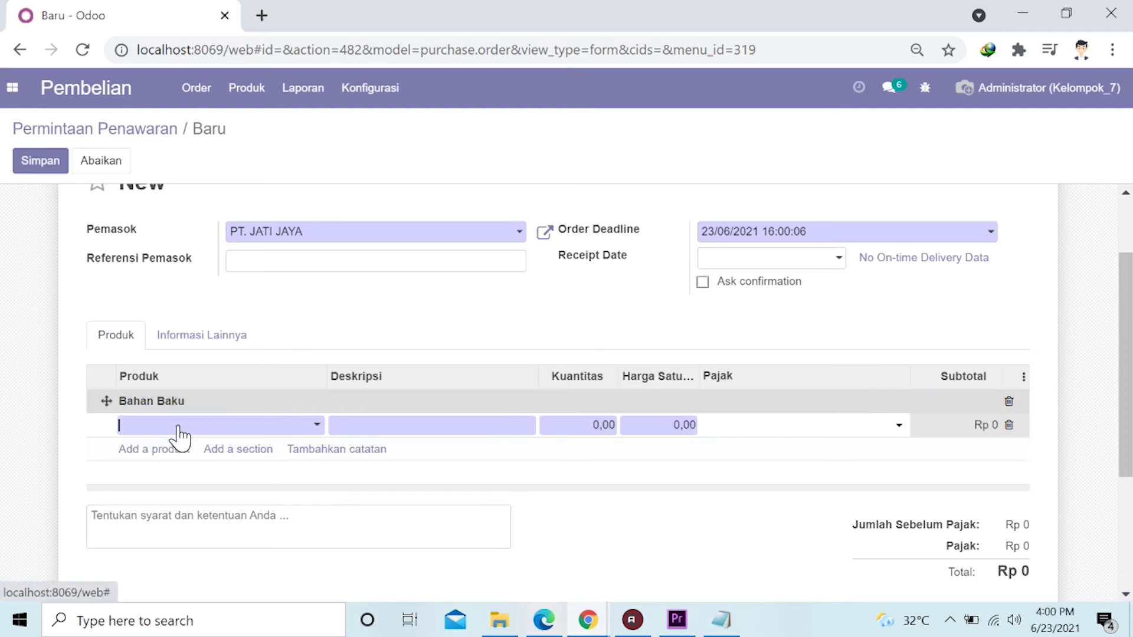
pyautogui.click(199, 426)
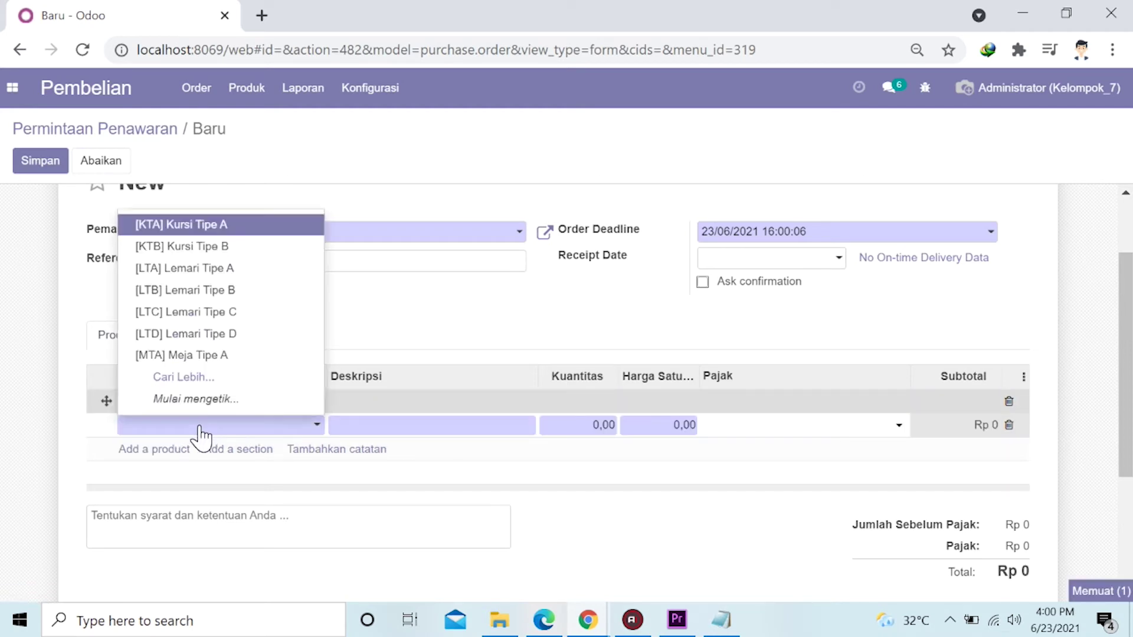
pyautogui.click(198, 383)
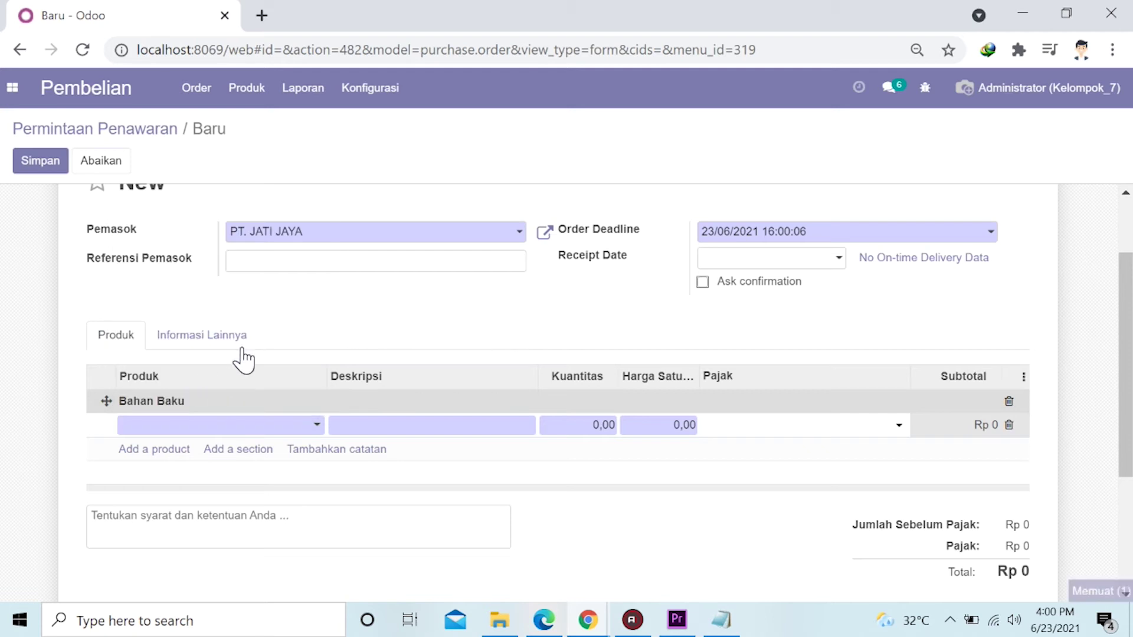
pyautogui.scroll(-3, 260, 312)
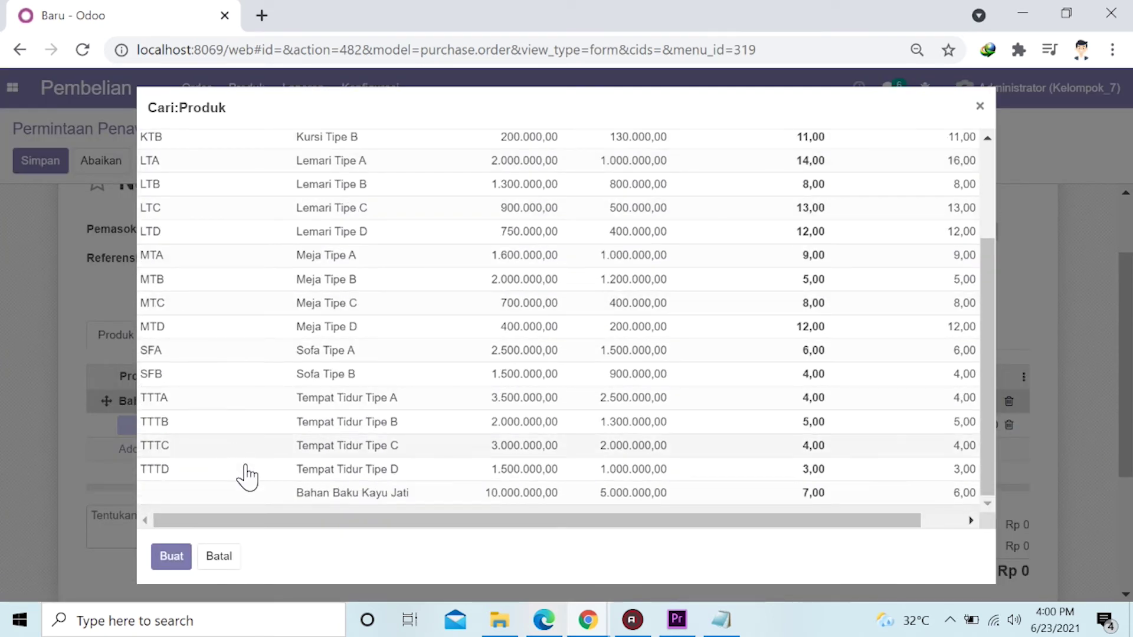
pyautogui.click(325, 495)
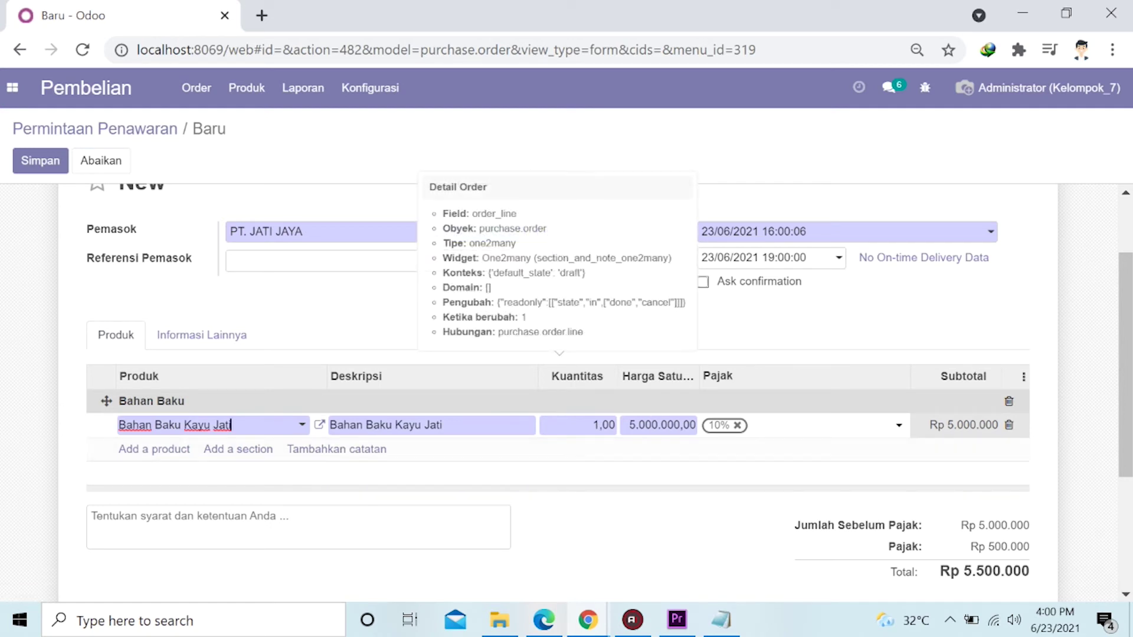
# Set the Kayu Jati line quantity to 2, bringing the total to Rp 11.000.000.
pyautogui.moveTo(594, 425); pyautogui.dragTo(623, 437)
pyautogui.click(599, 425)
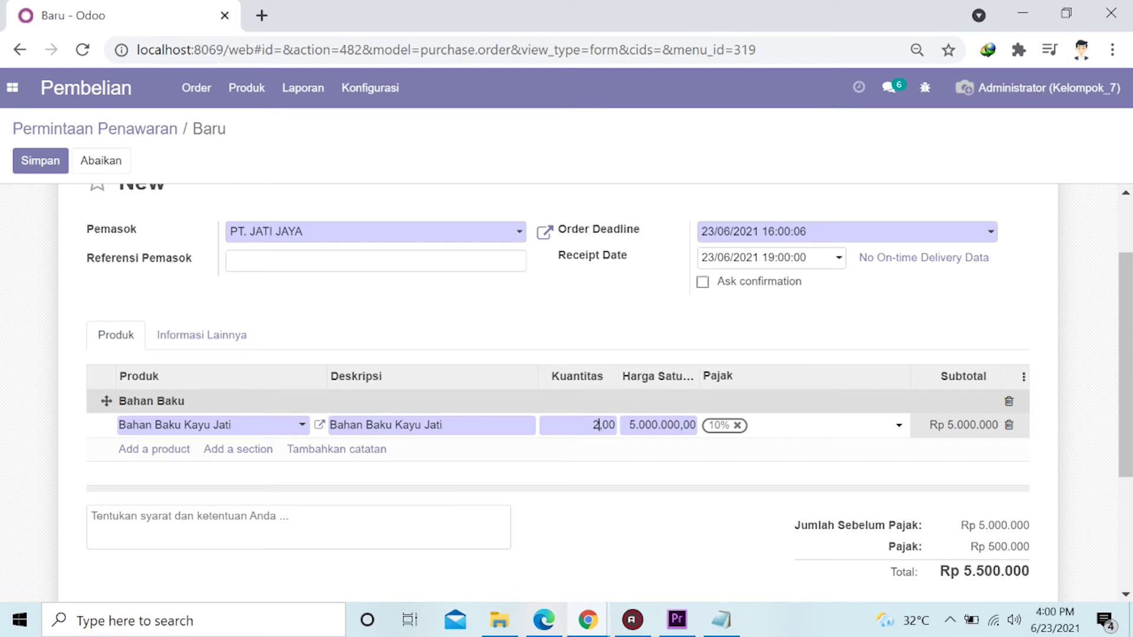
pyautogui.click(599, 334)
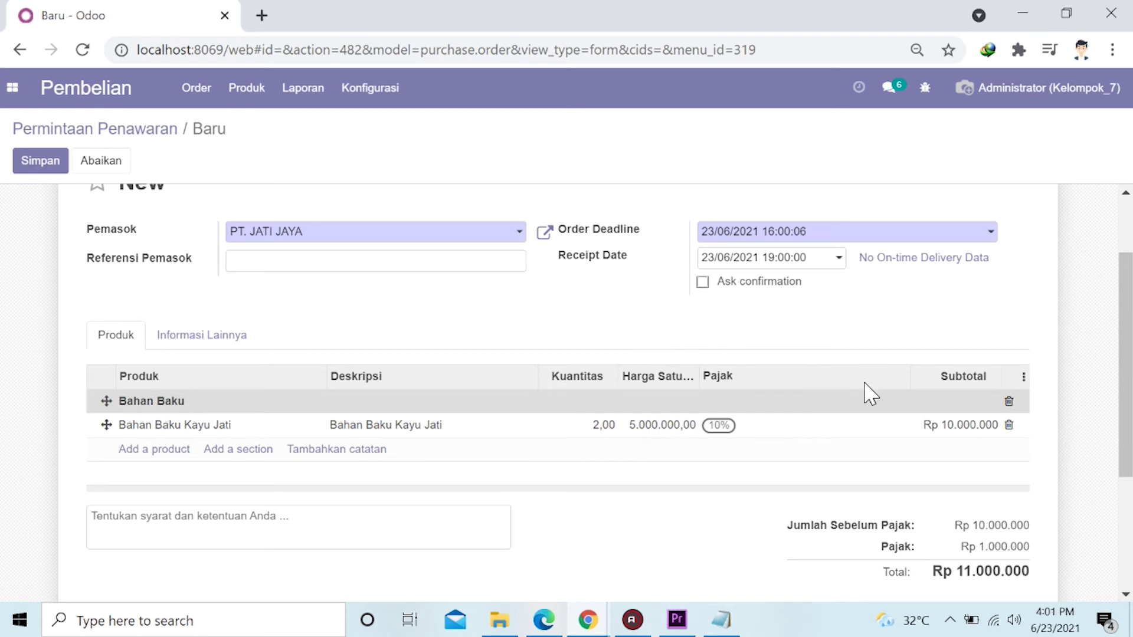
pyautogui.scroll(-1, 845, 466)
# Email request for quotation P00005 to PT. JATI JAYA, changing its status to PPw Dikirim.
pyautogui.scroll(-2, 845, 466)
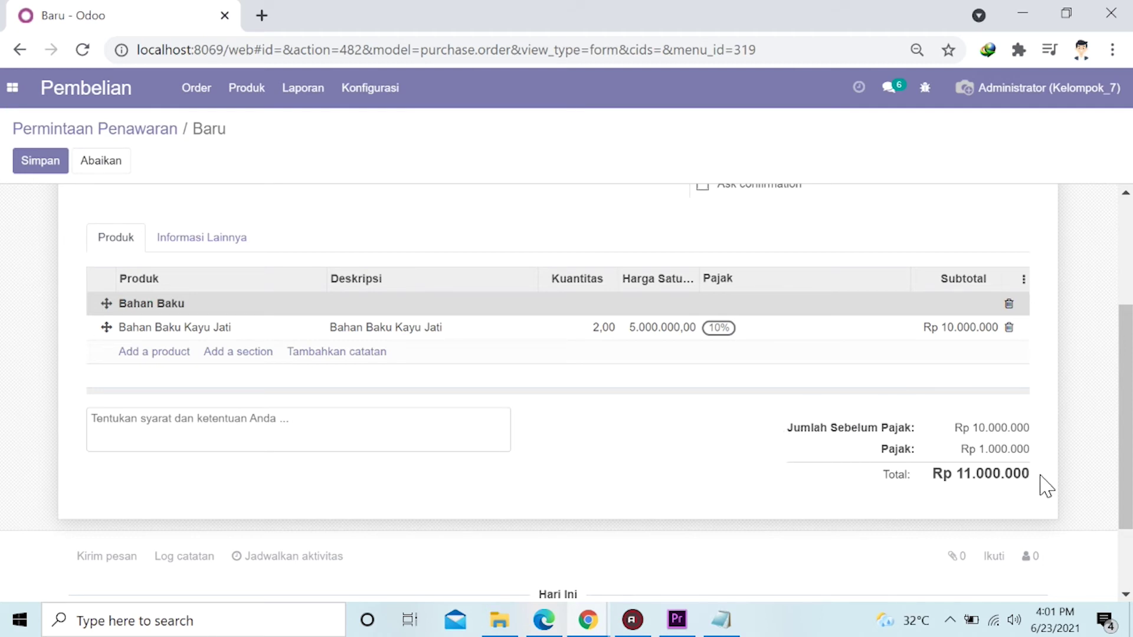
pyautogui.scroll(3, 82, 459)
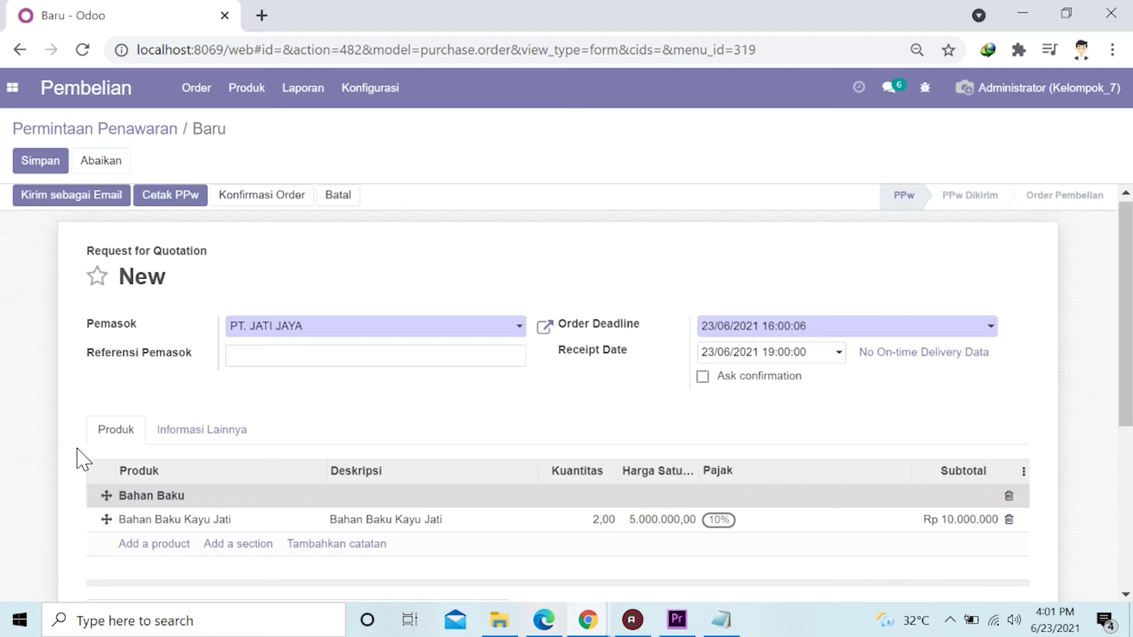
pyautogui.scroll(1, 85, 233)
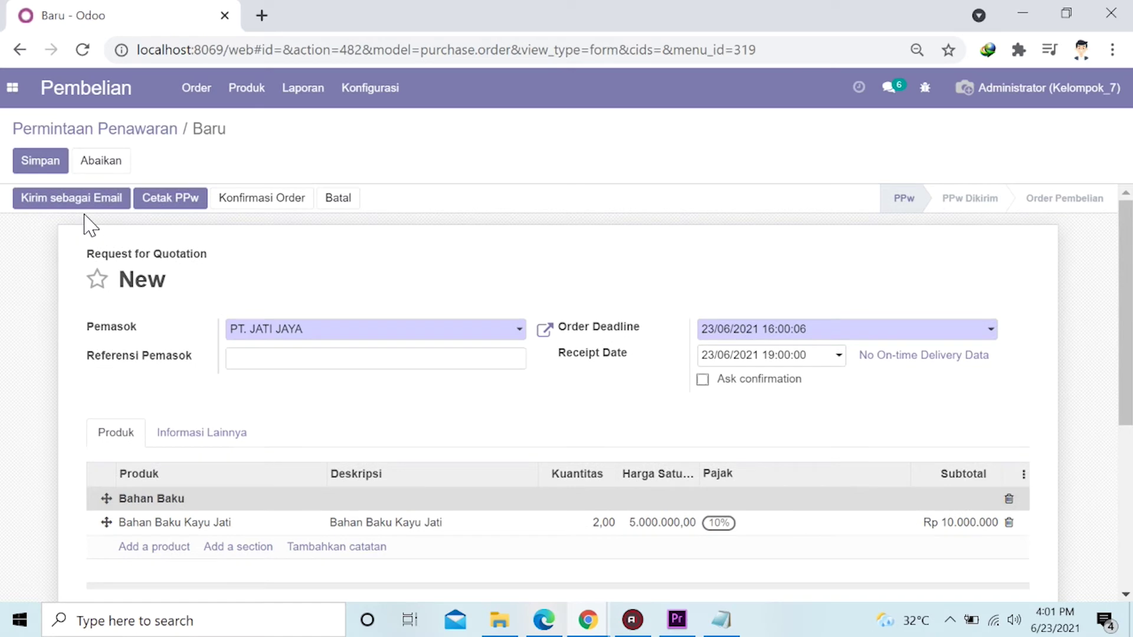
pyautogui.click(77, 208)
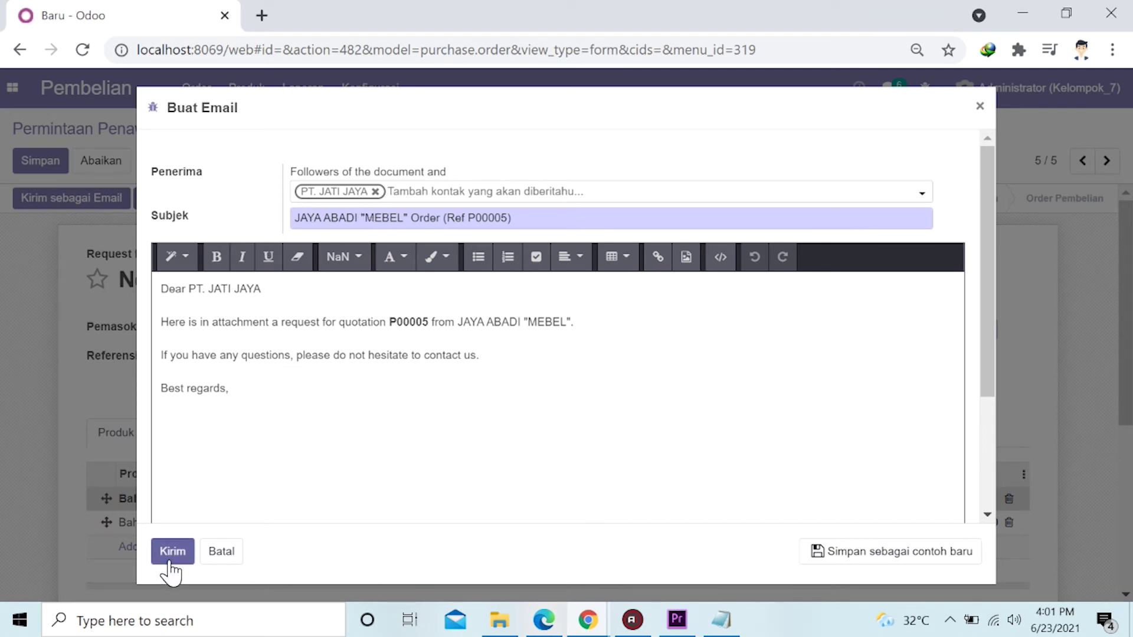
pyautogui.click(174, 556)
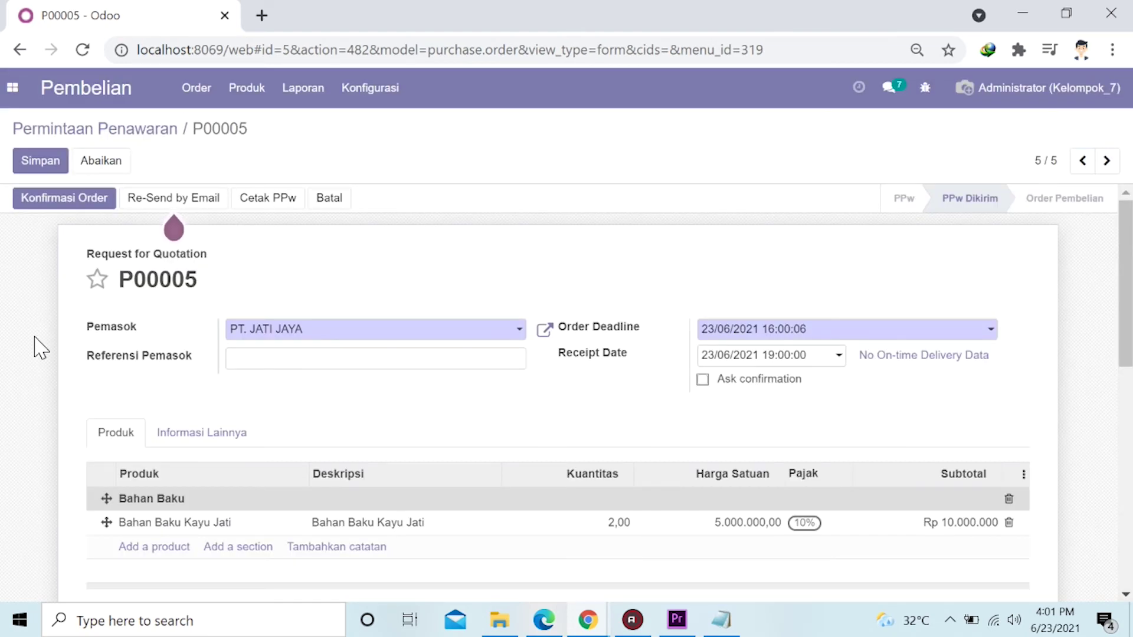
pyautogui.scroll(-3, 59, 407)
pyautogui.scroll(3, 68, 392)
# Confirm request P00005 as a purchase order, leaving one receipt awaiting.
pyautogui.click(61, 204)
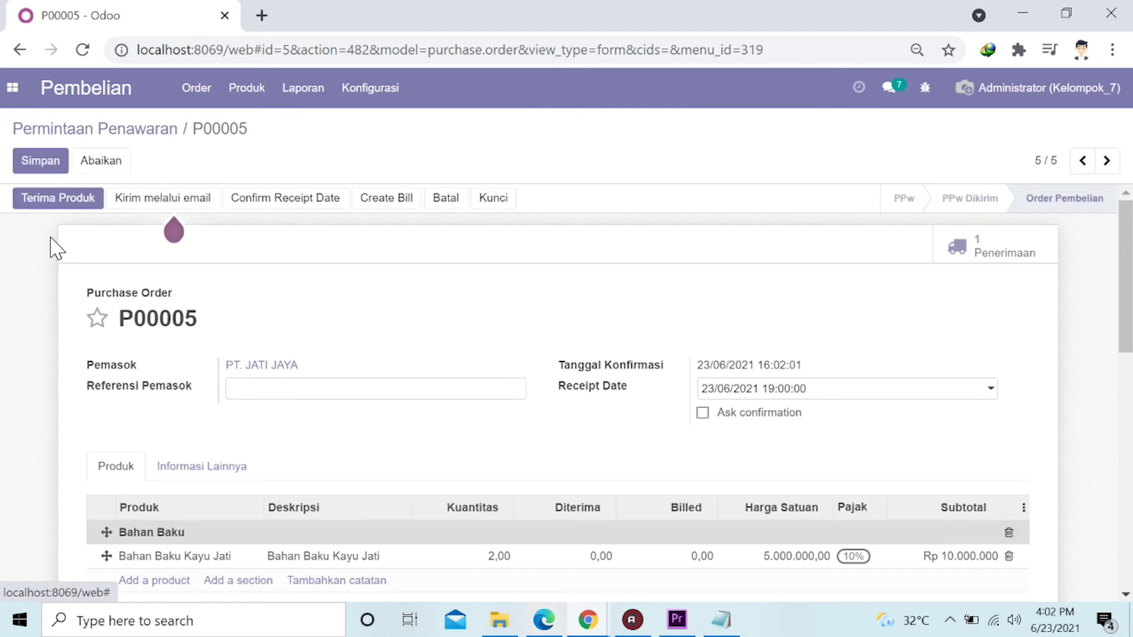
pyautogui.scroll(-5, 54, 253)
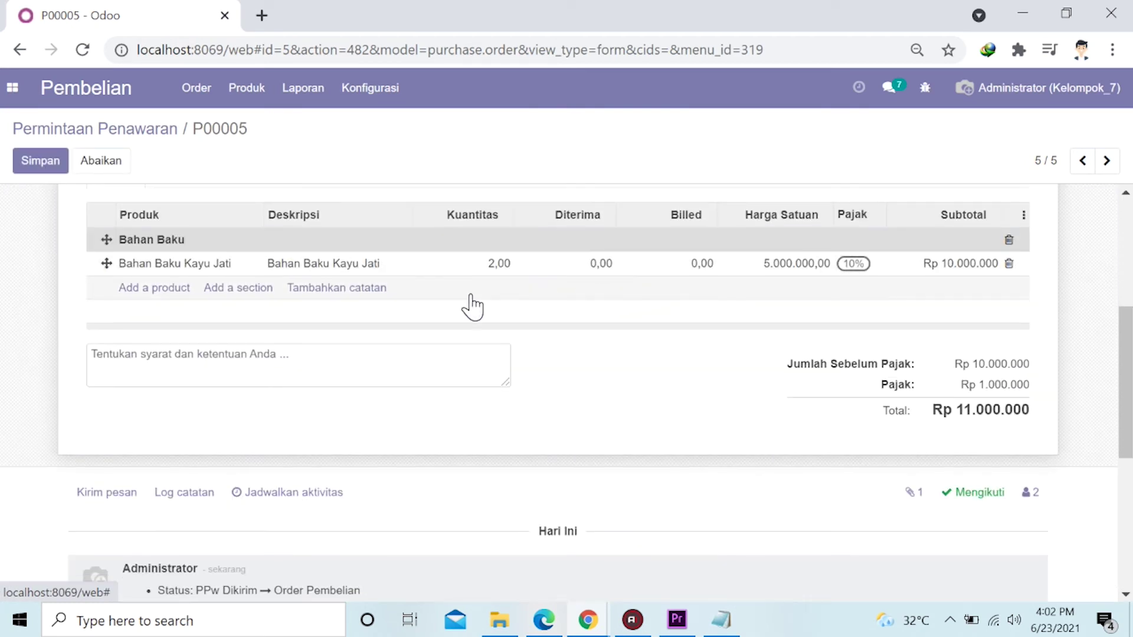
pyautogui.scroll(5, 67, 335)
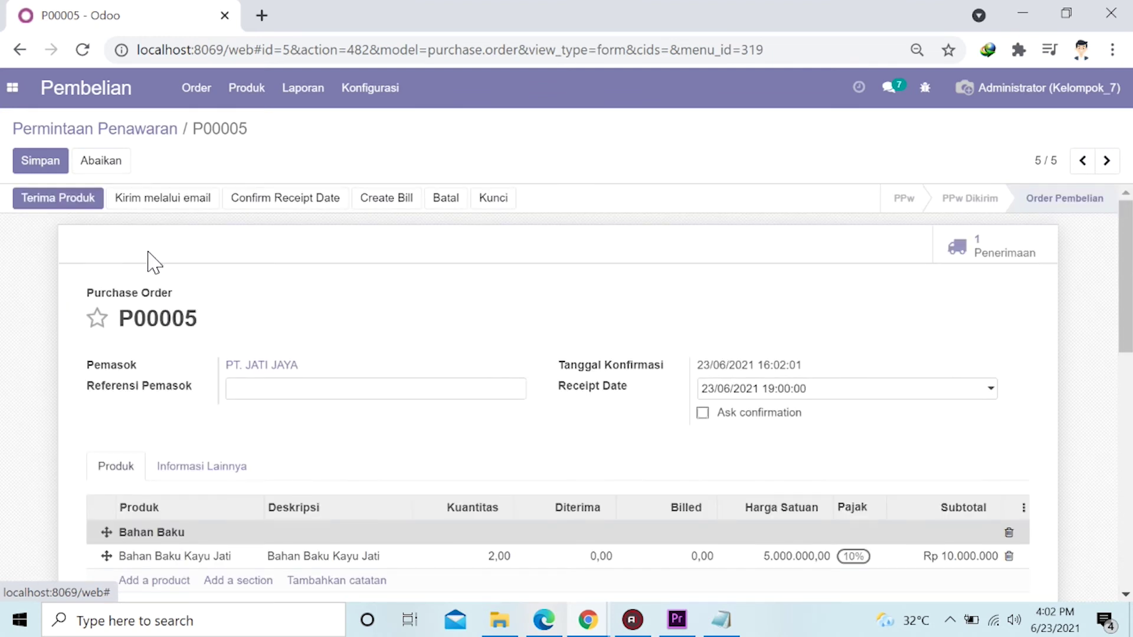
pyautogui.scroll(-3, 632, 254)
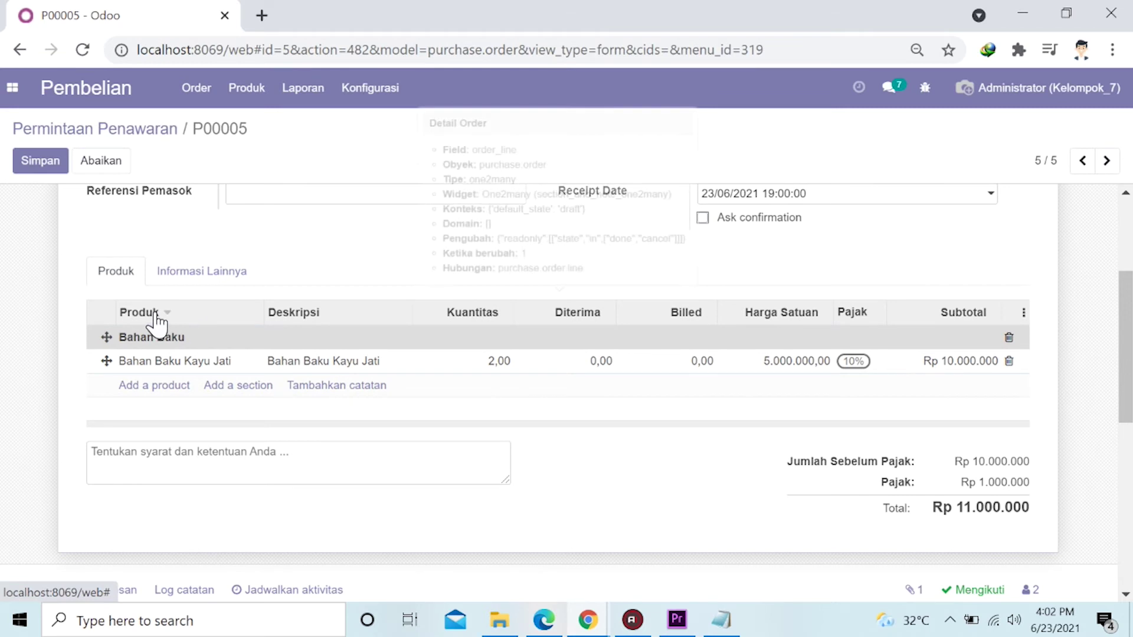
pyautogui.scroll(3, 73, 305)
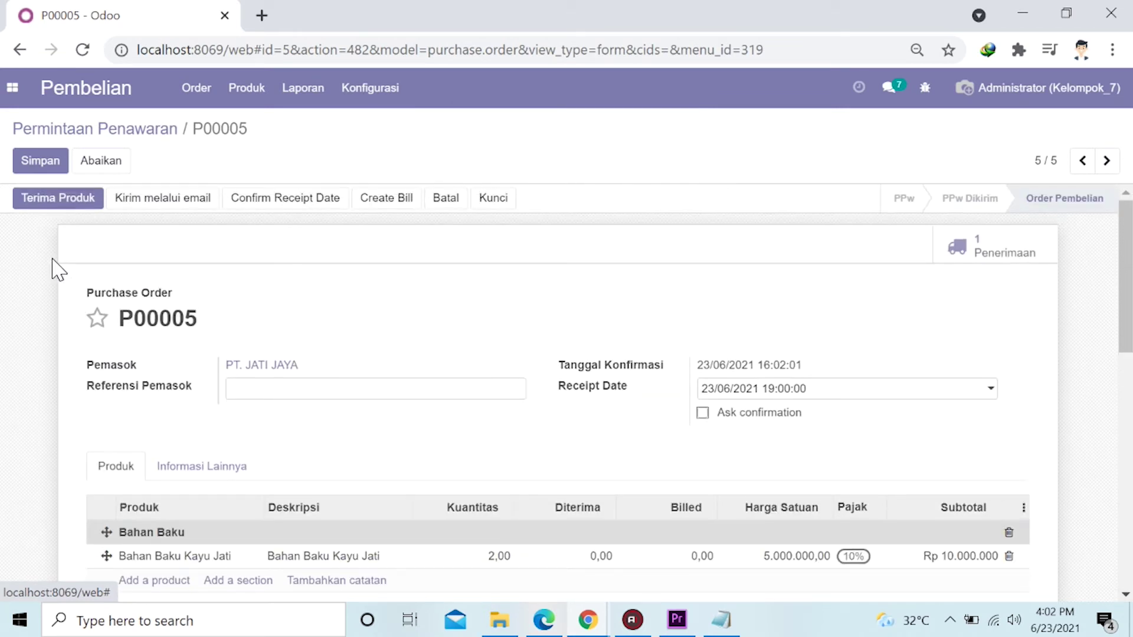
# Record 2,00 Bahan Baku Kayu Jati received on receipt FS/IN/00006 and save it.
pyautogui.click(66, 204)
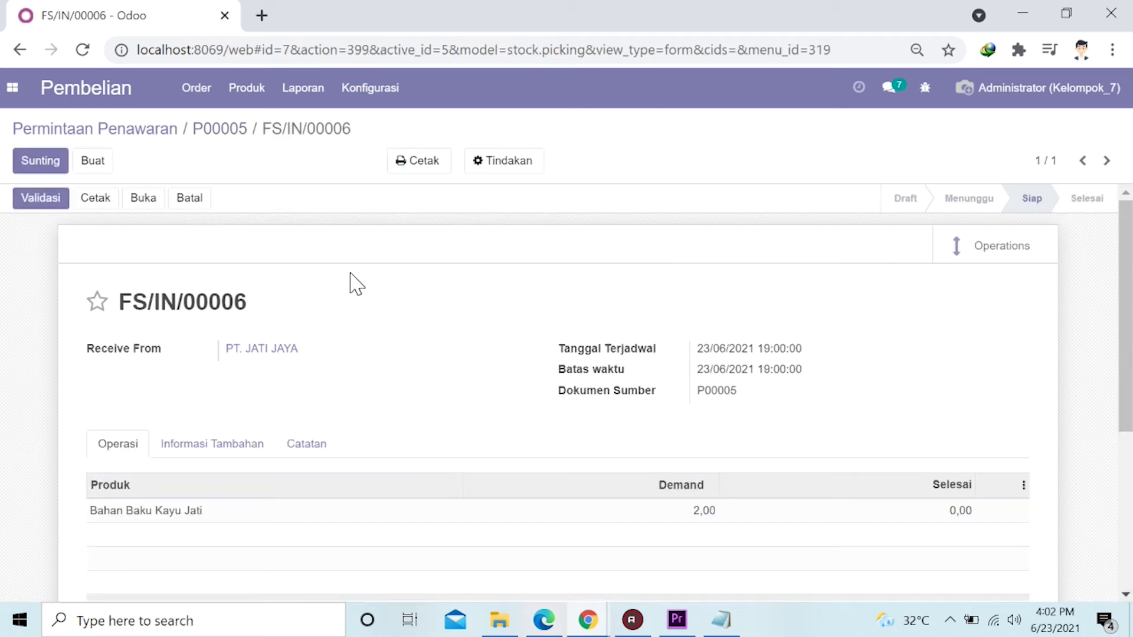
pyautogui.click(48, 165)
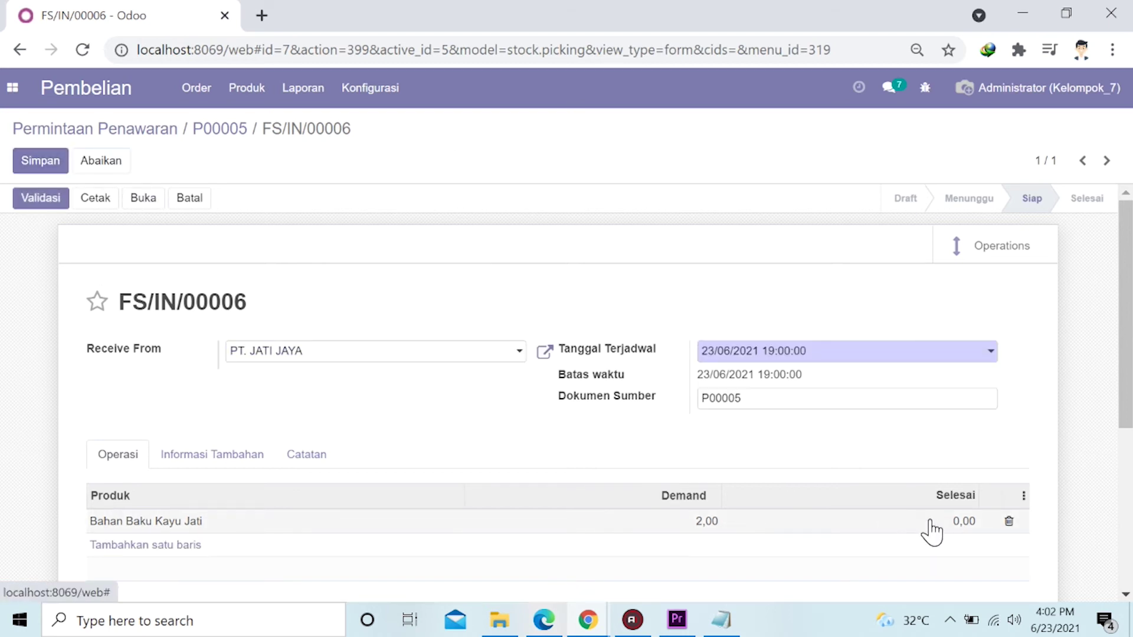
pyautogui.click(956, 519)
pyautogui.click(954, 521)
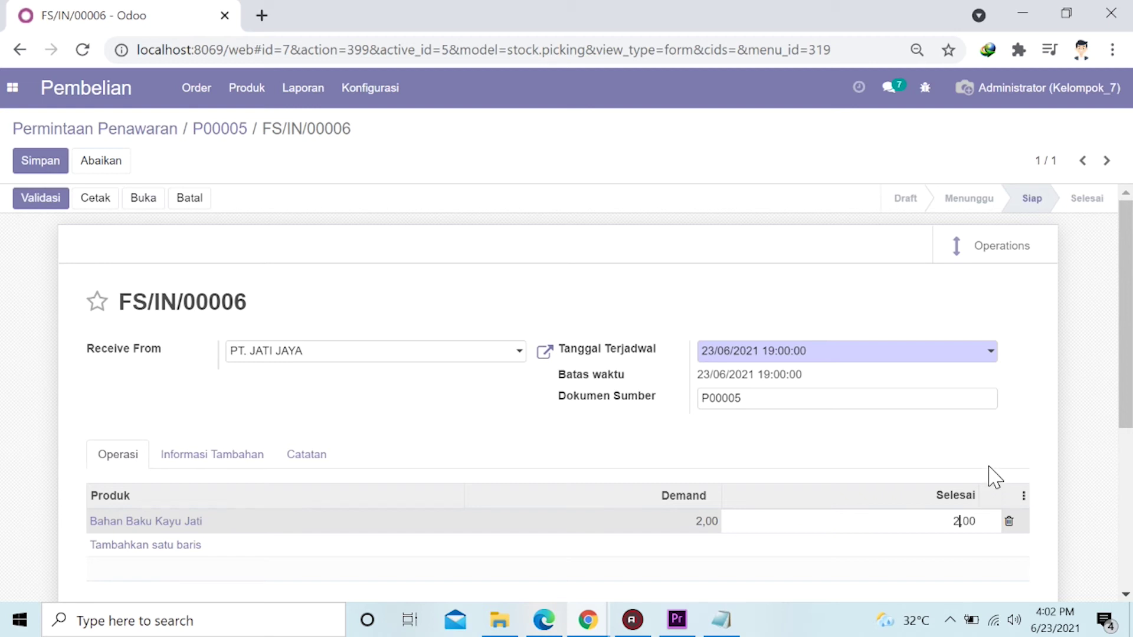
pyautogui.click(1021, 468)
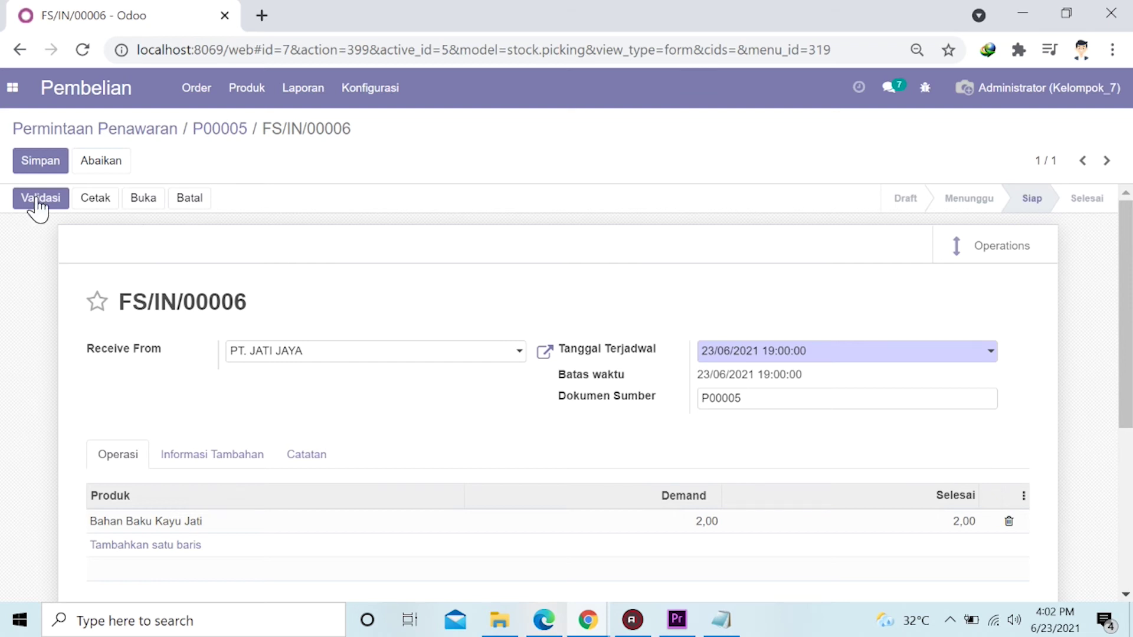
pyautogui.click(46, 164)
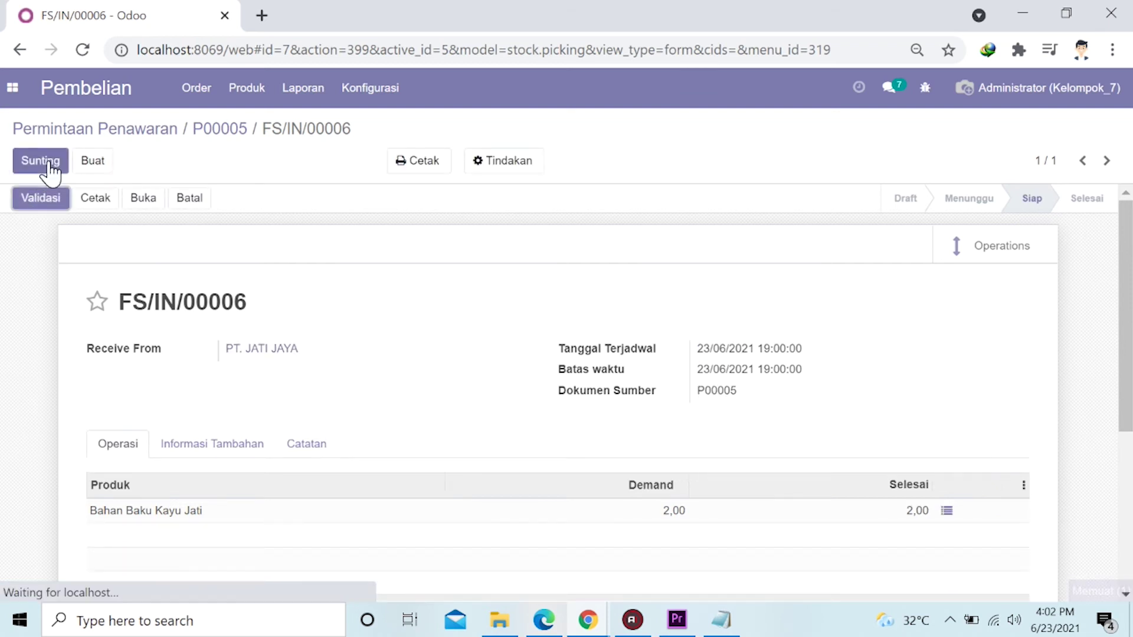
# Validate receipt FS/IN/00006 so its status becomes Selesai.
pyautogui.click(41, 200)
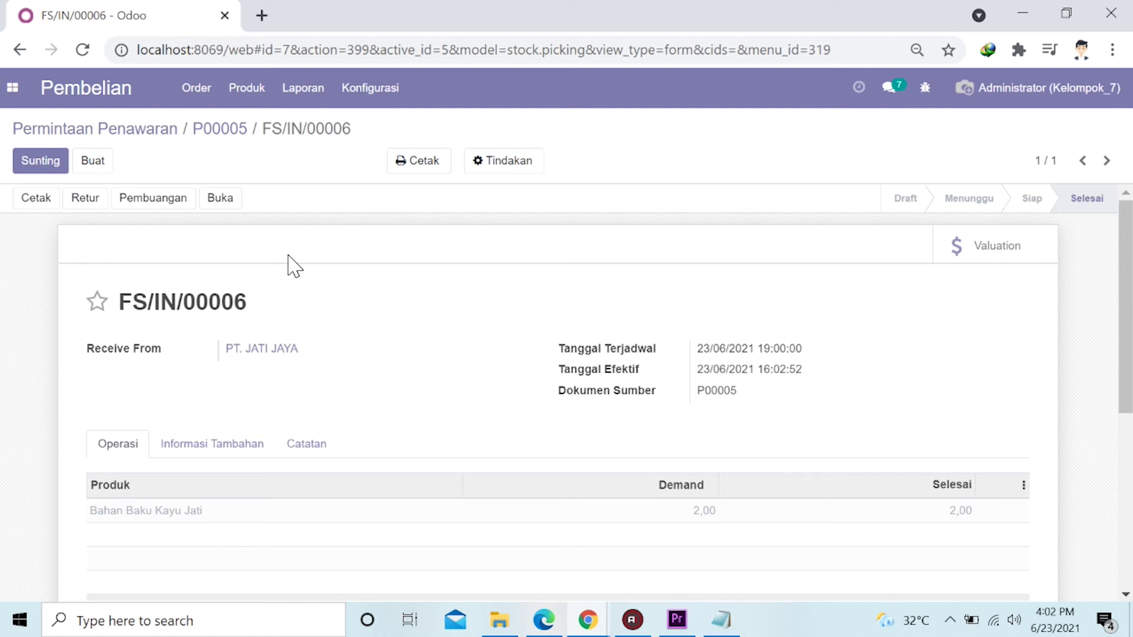
pyautogui.scroll(-2, 292, 265)
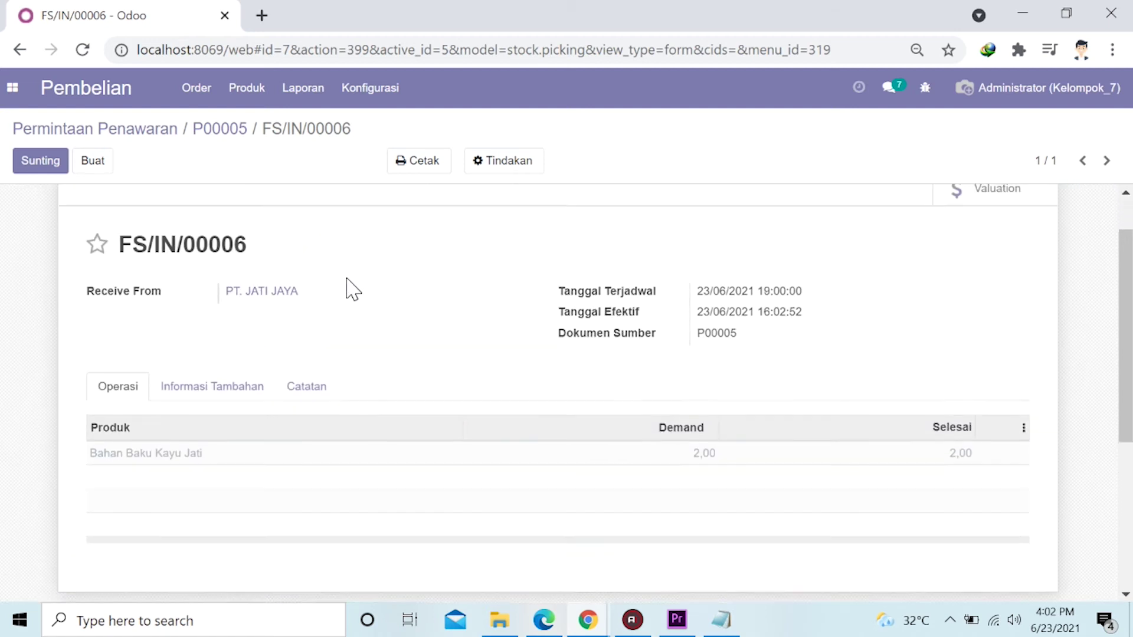
pyautogui.scroll(2, 352, 289)
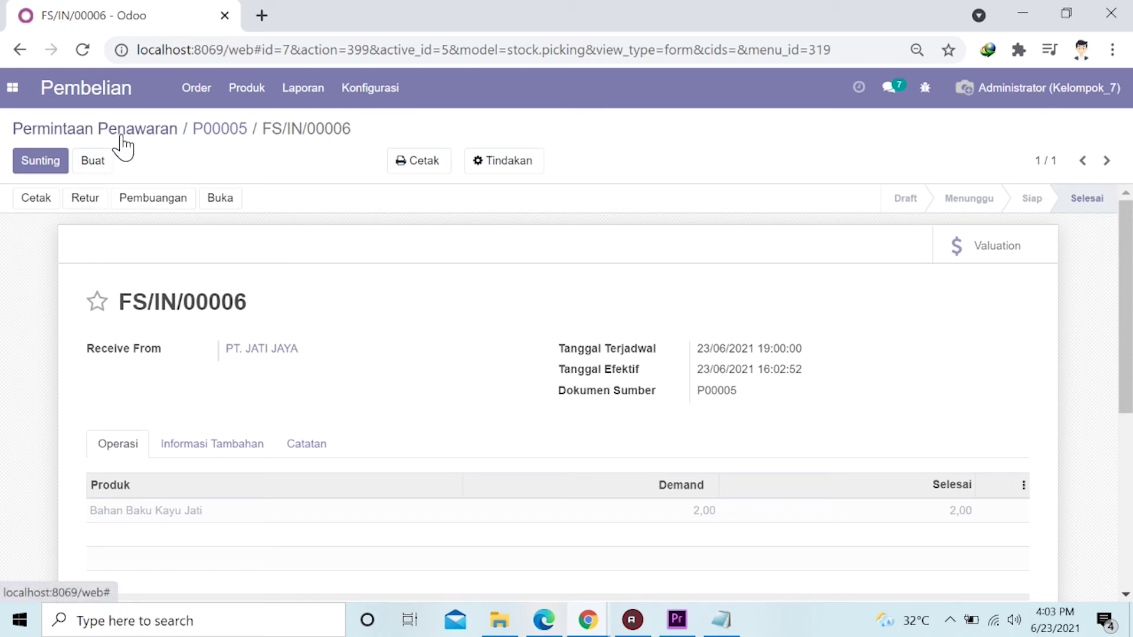
# Create a vendor bill from P00005 for 2 Bahan Baku Kayu Jati at Rp 10.000.000 and confirm it.
pyautogui.click(130, 132)
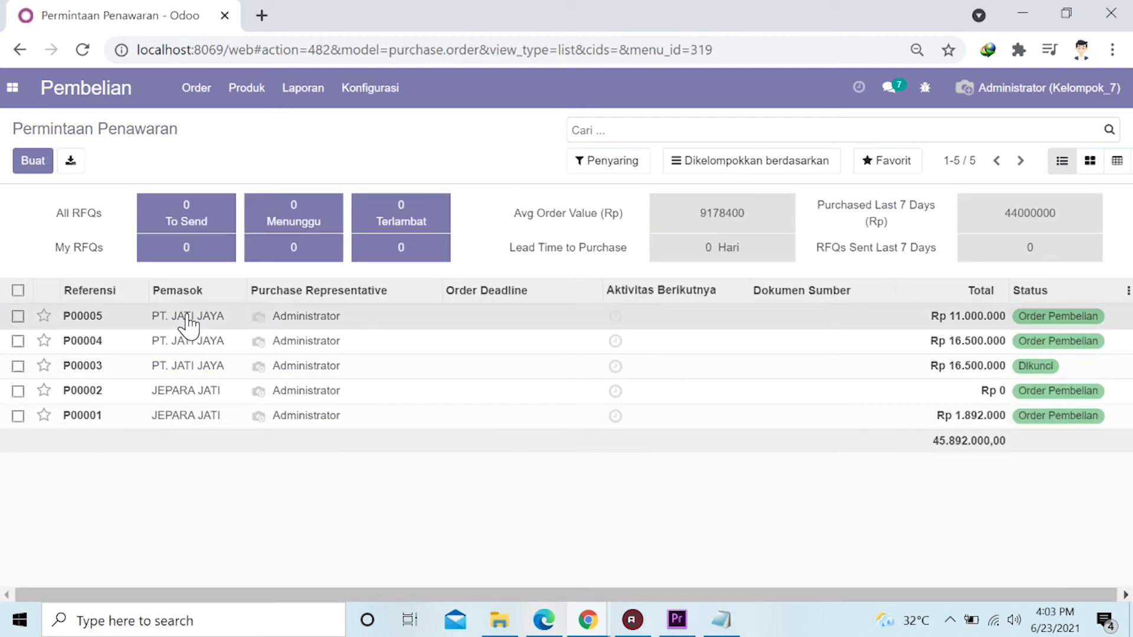
pyautogui.click(186, 313)
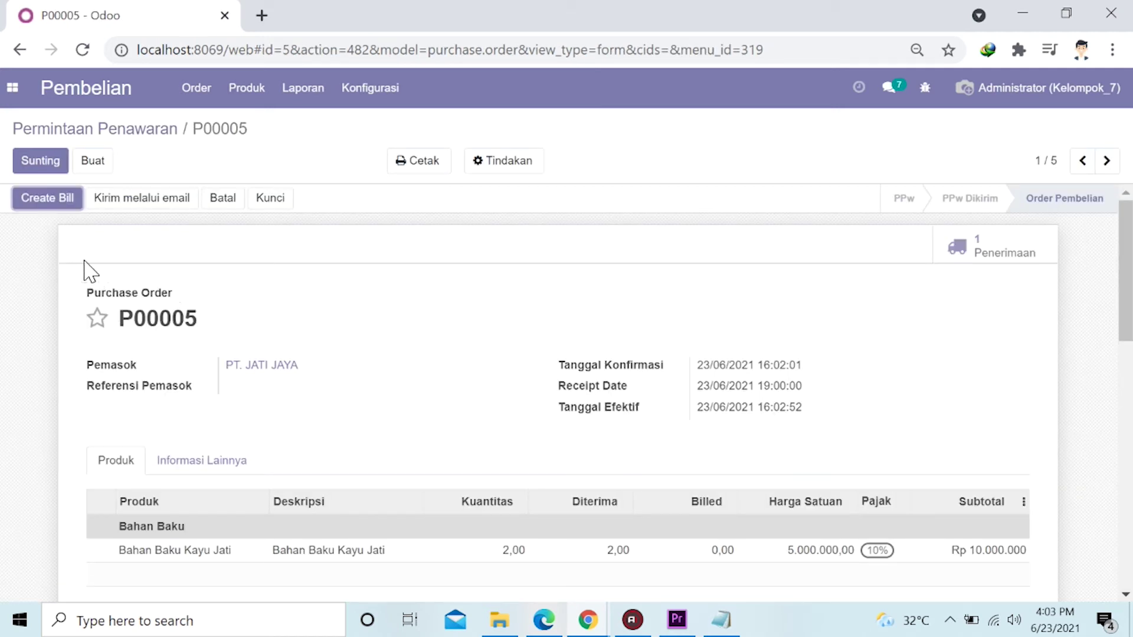
pyautogui.click(63, 199)
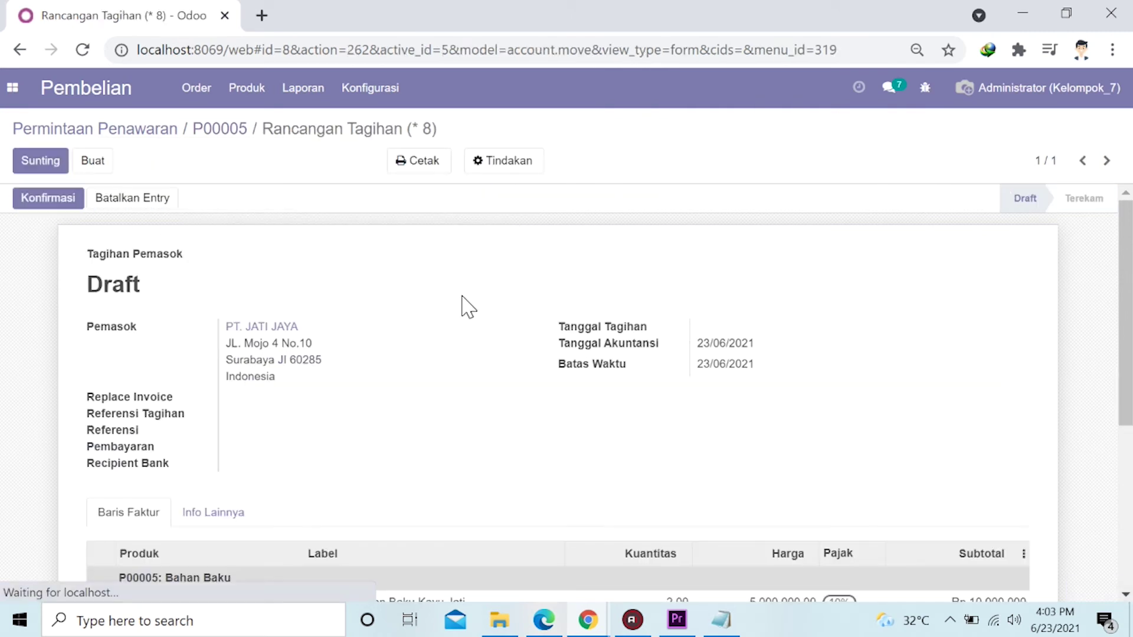
pyautogui.scroll(-2, 462, 307)
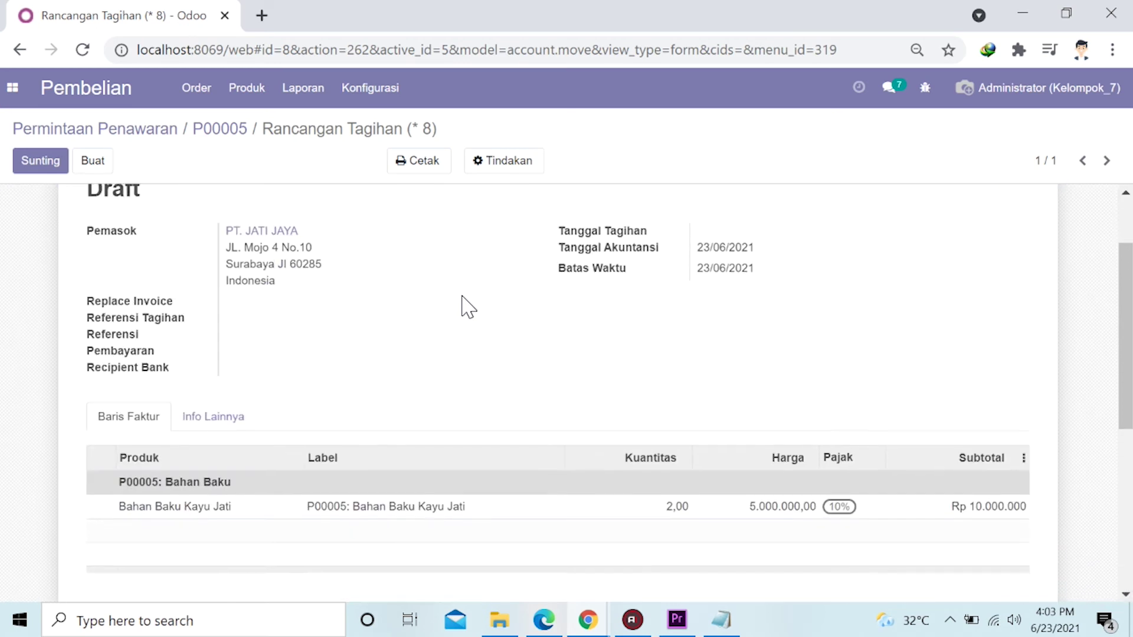
pyautogui.scroll(2, 462, 307)
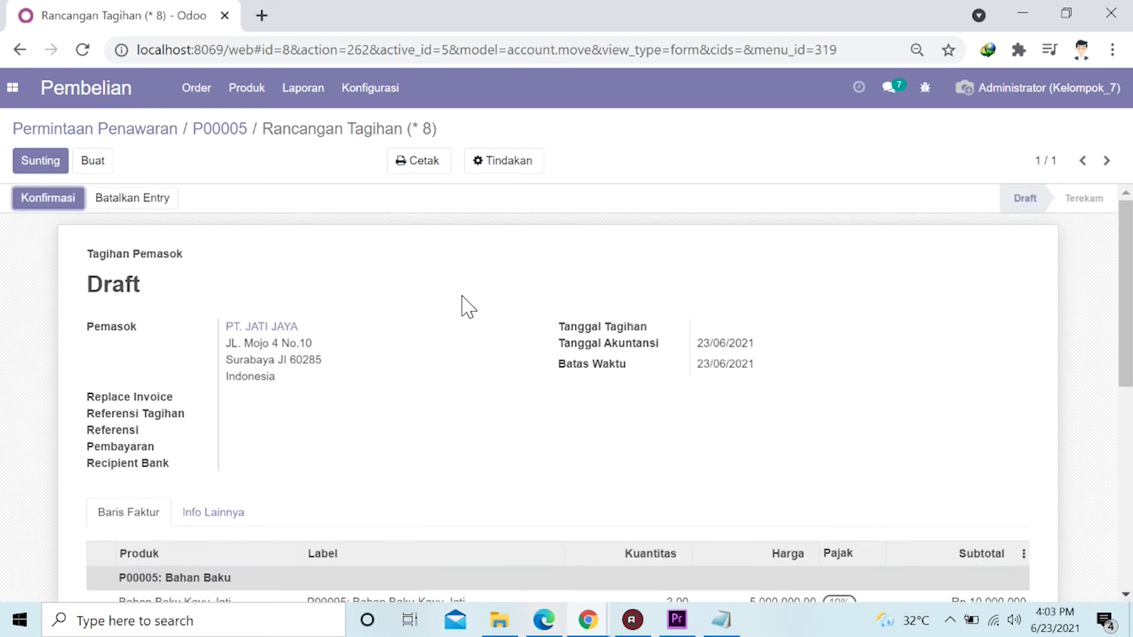
pyautogui.click(60, 208)
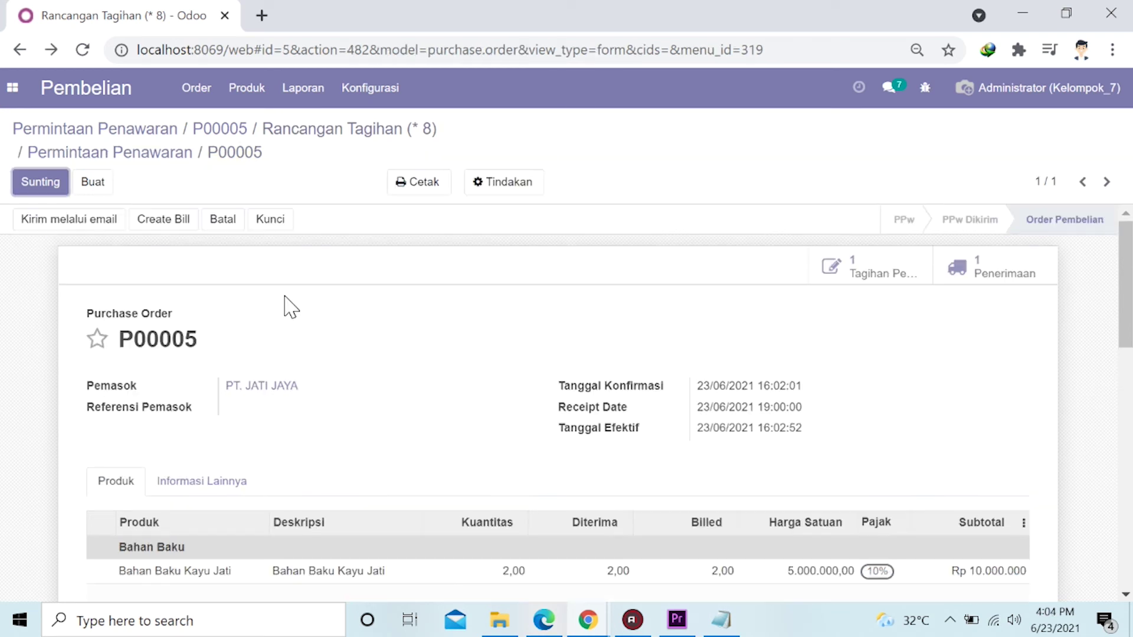
pyautogui.scroll(-2, 284, 304)
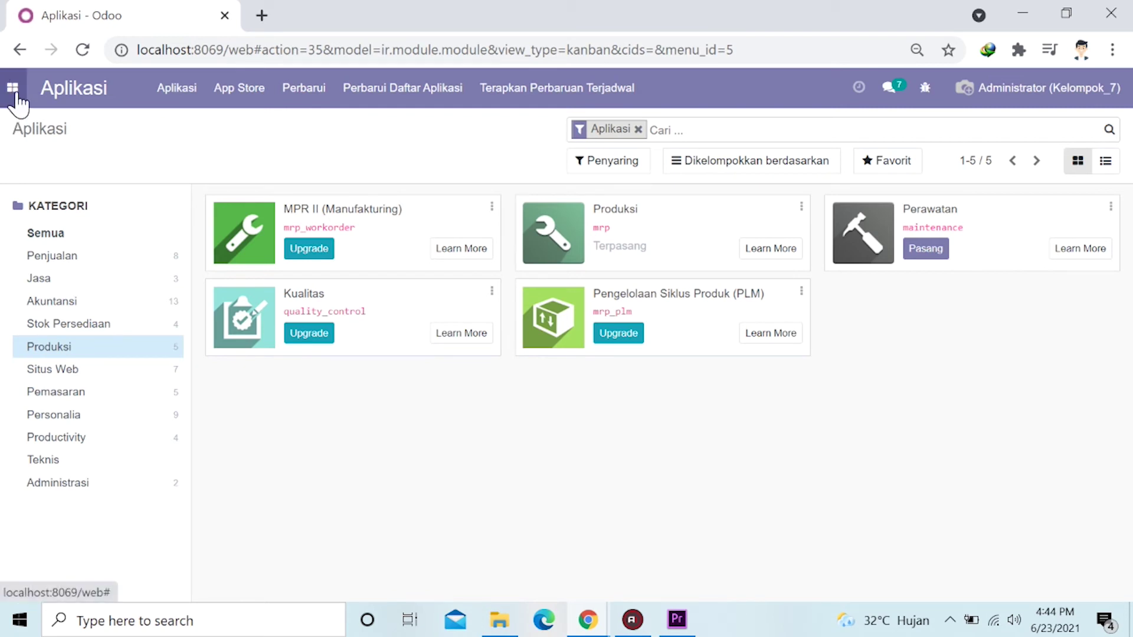
# Start a new Produksi bill of materials producing 30 [KTB] Kursi Tipe B.
pyautogui.click(13, 89)
pyautogui.click(53, 325)
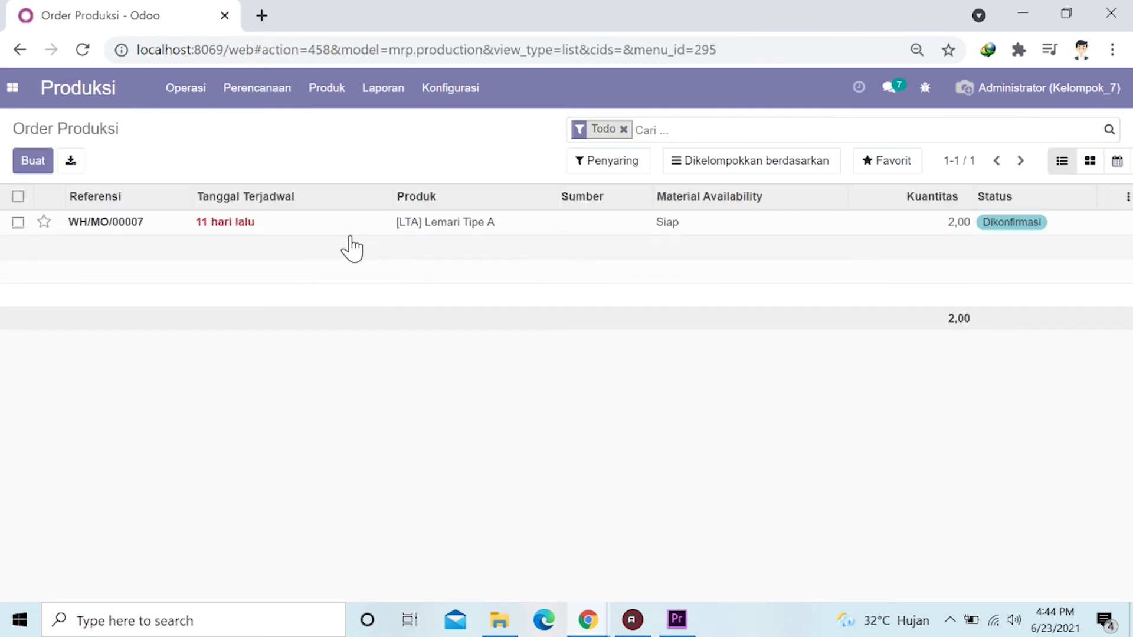
pyautogui.click(333, 106)
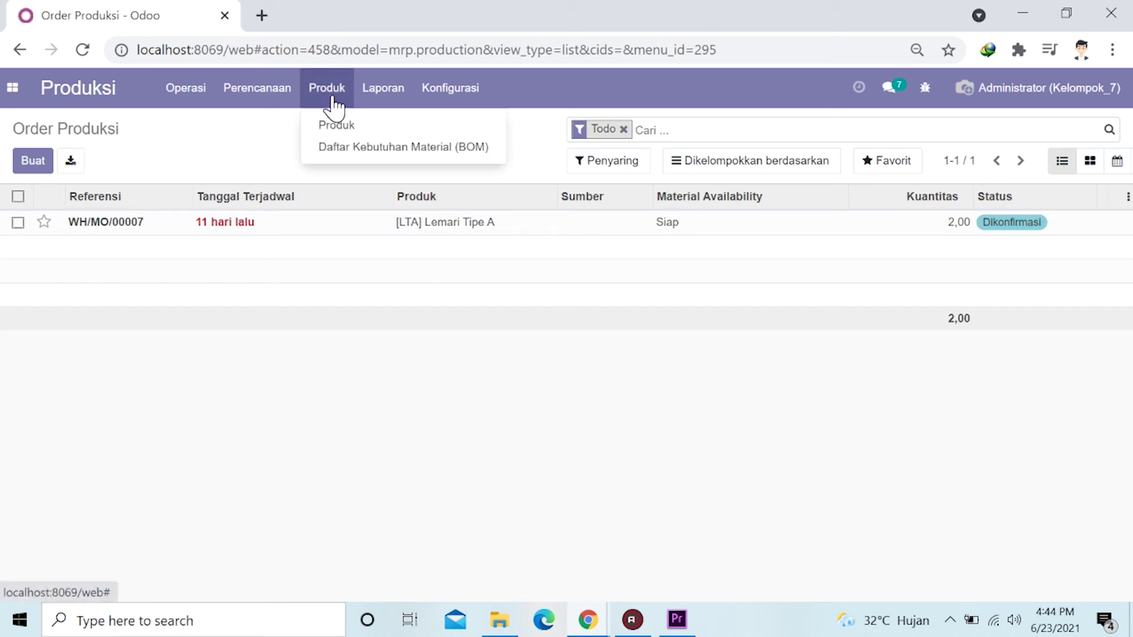
pyautogui.click(420, 149)
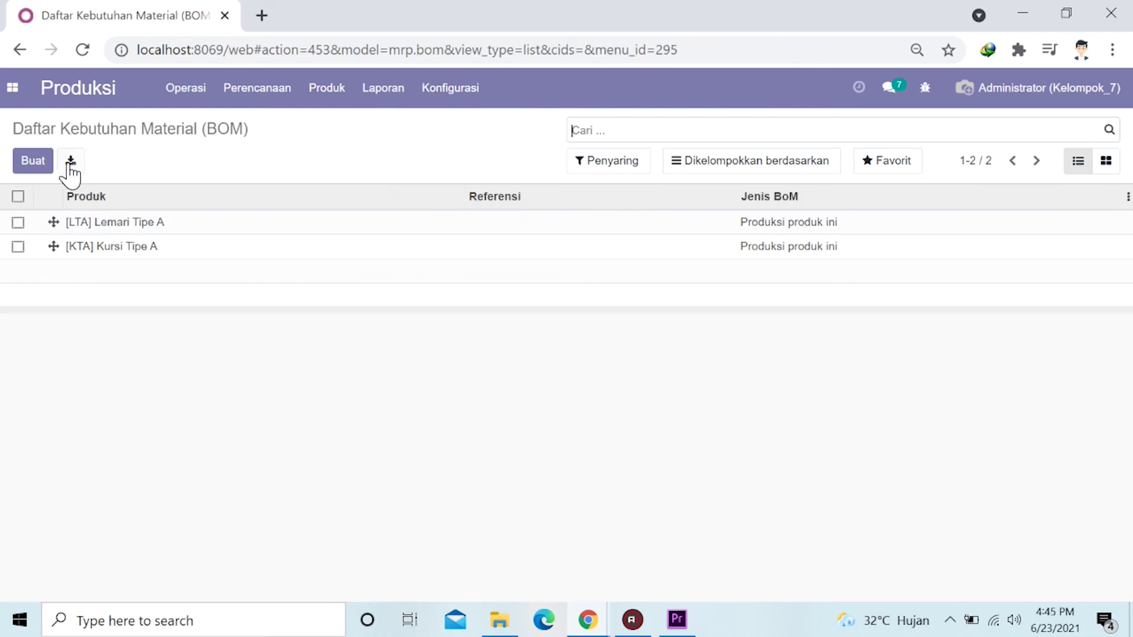
pyautogui.click(33, 164)
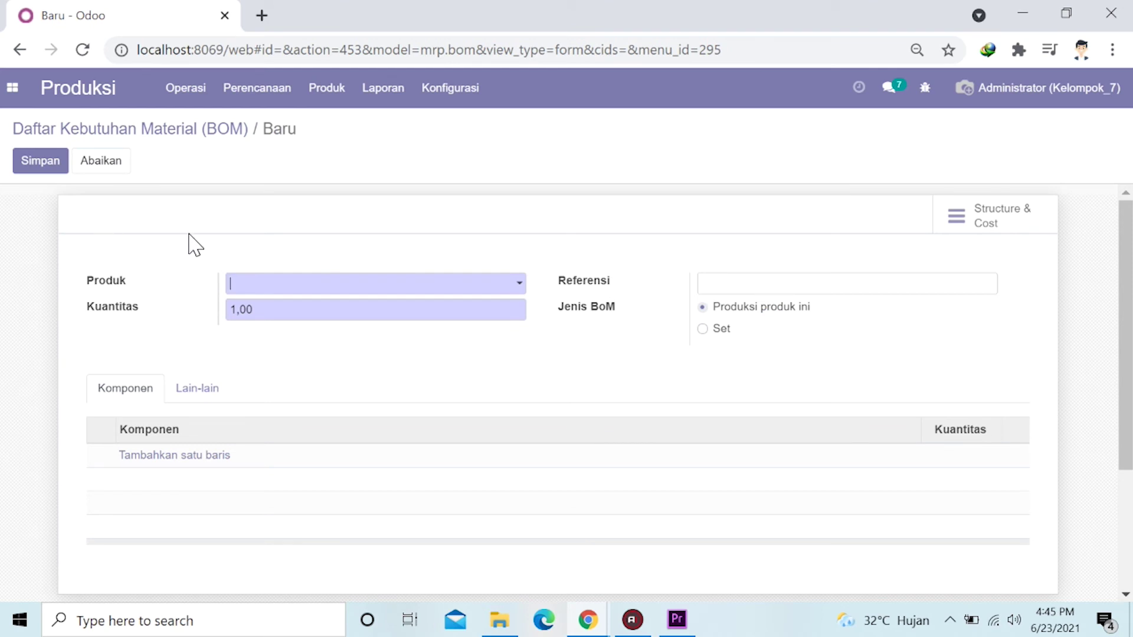
pyautogui.click(387, 286)
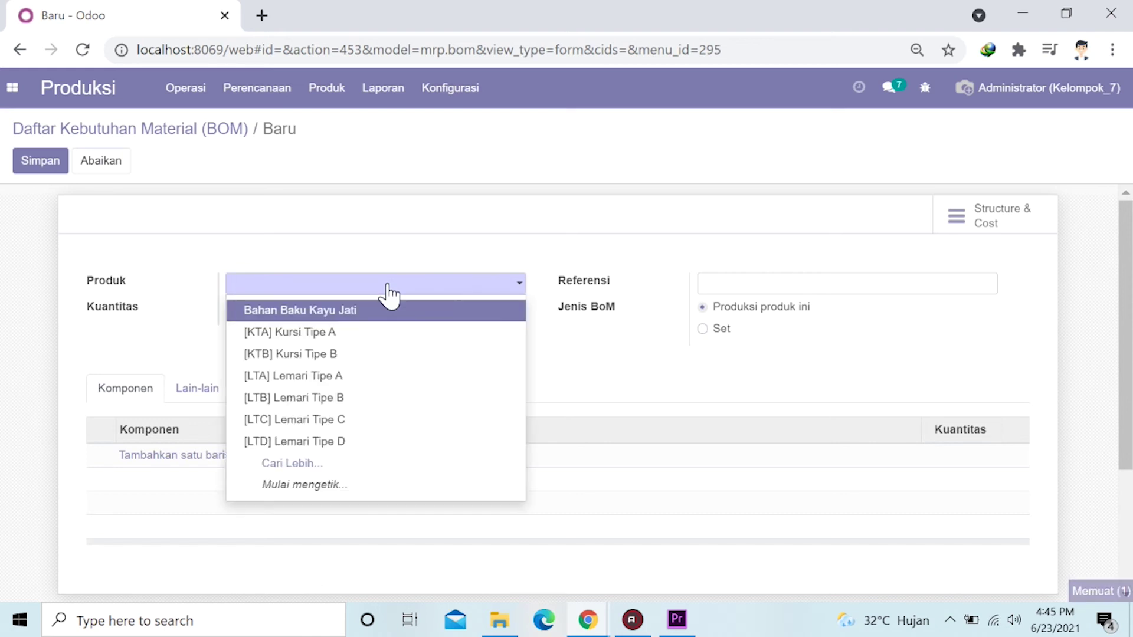
pyautogui.click(334, 357)
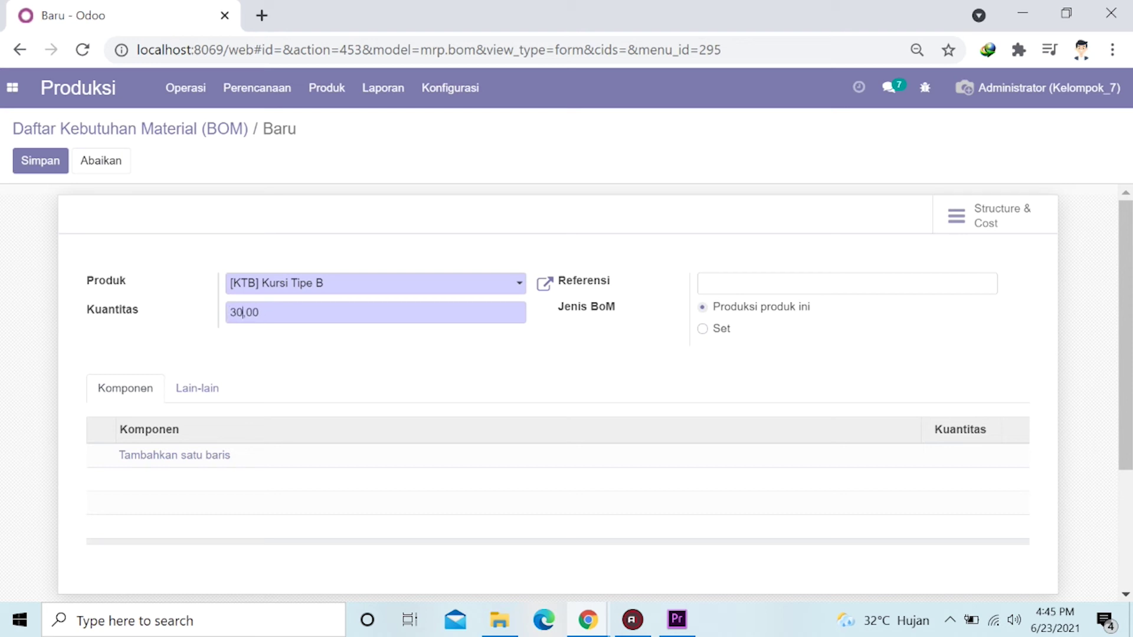
# Add a 0,50 Bahan Baku Kayu Jati component, save the BoM and open its Structure & Cost report.
pyautogui.click(172, 456)
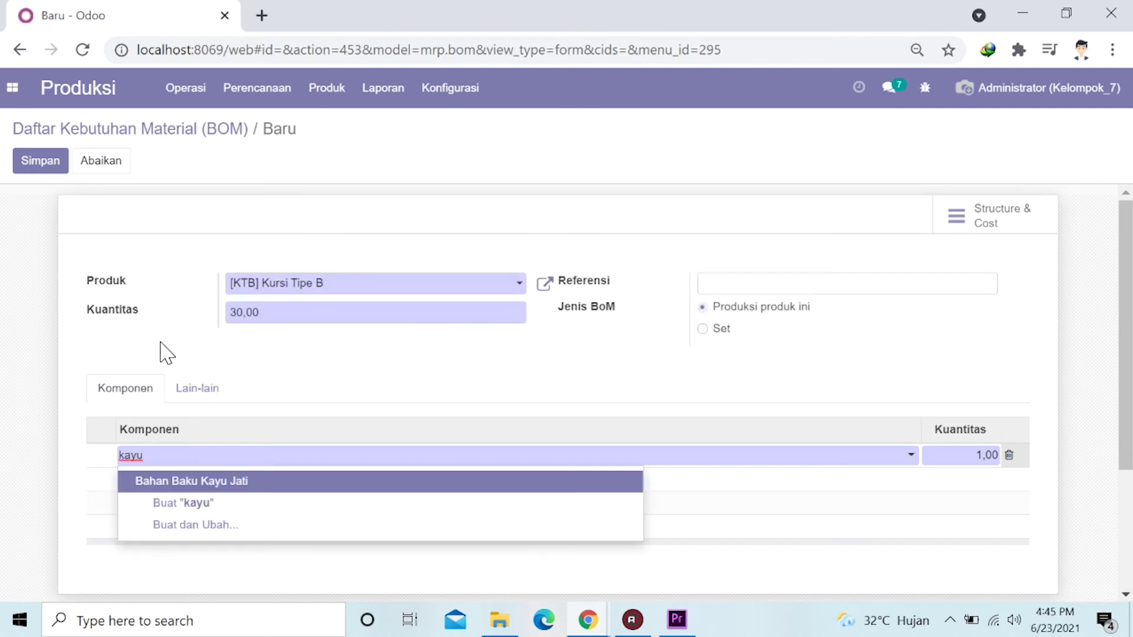
pyautogui.click(230, 487)
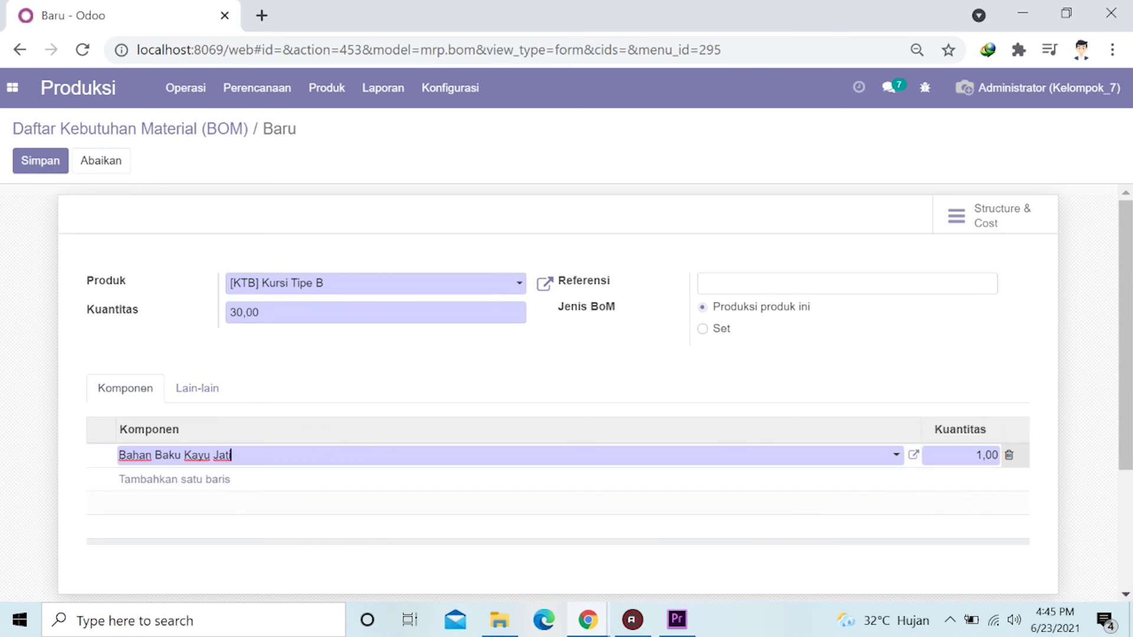
pyautogui.press('Tab')
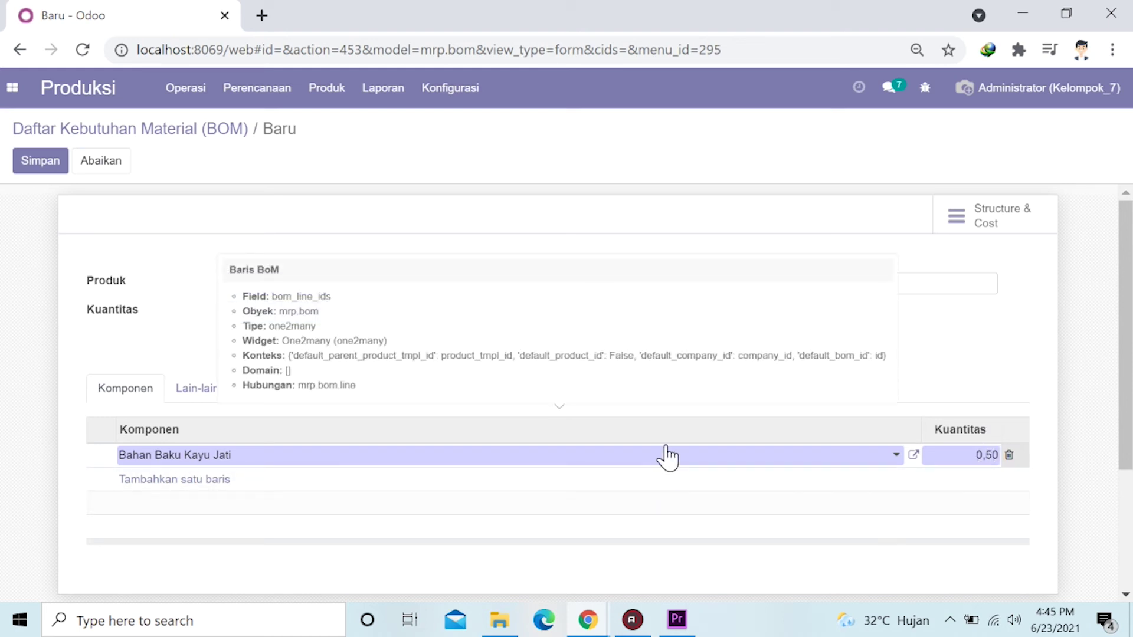
pyautogui.click(1010, 390)
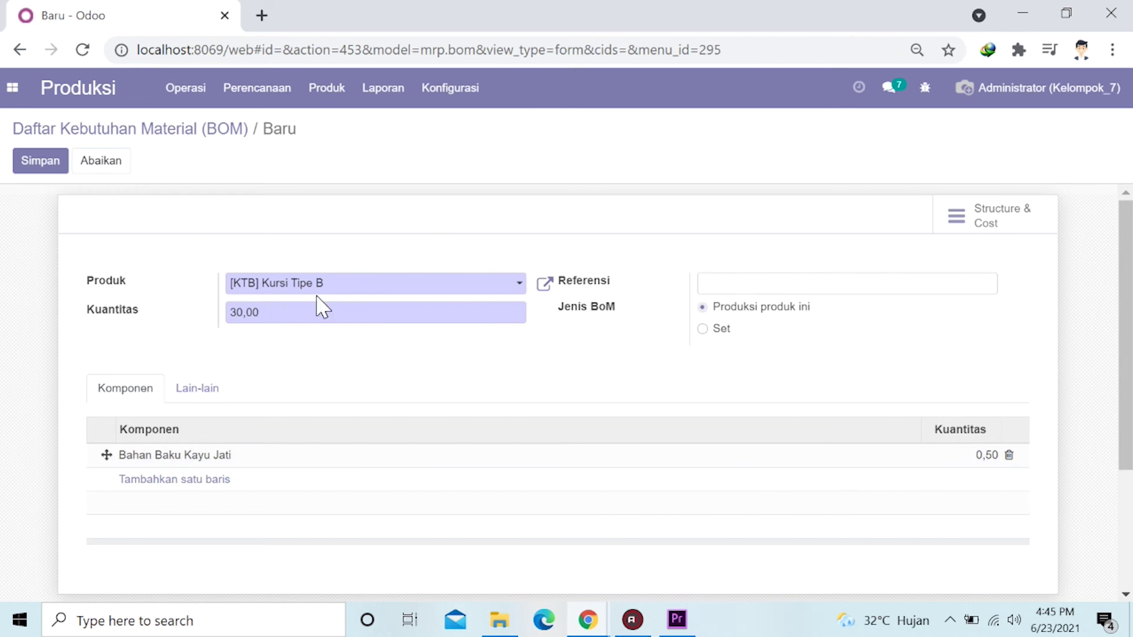
pyautogui.scroll(-2, 212, 352)
pyautogui.scroll(2, 212, 352)
pyautogui.click(39, 165)
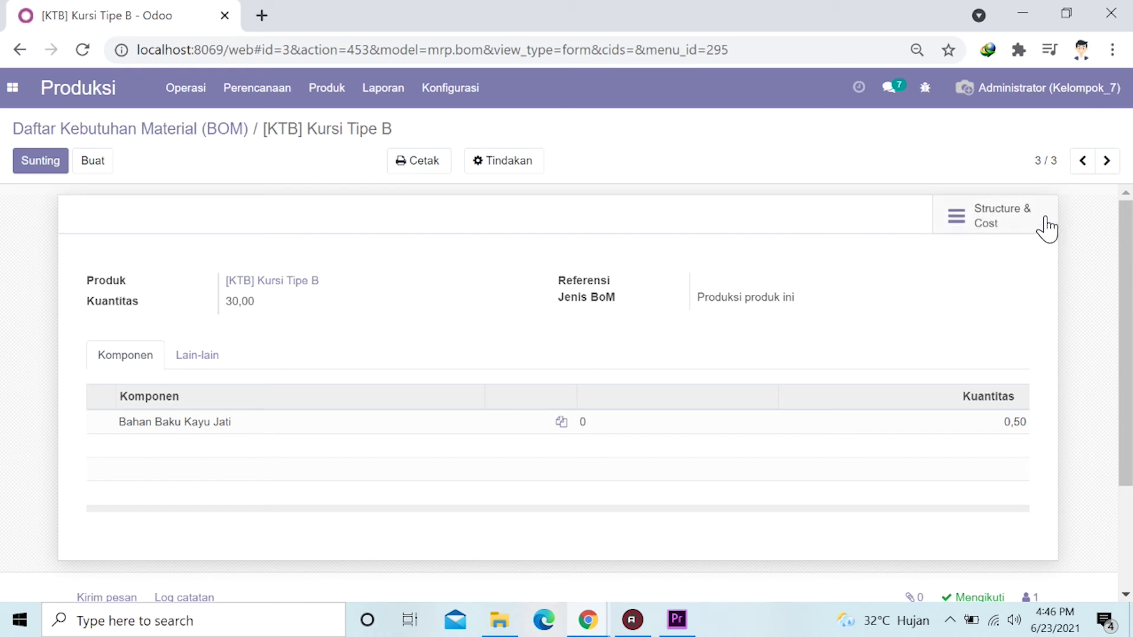
pyautogui.click(998, 217)
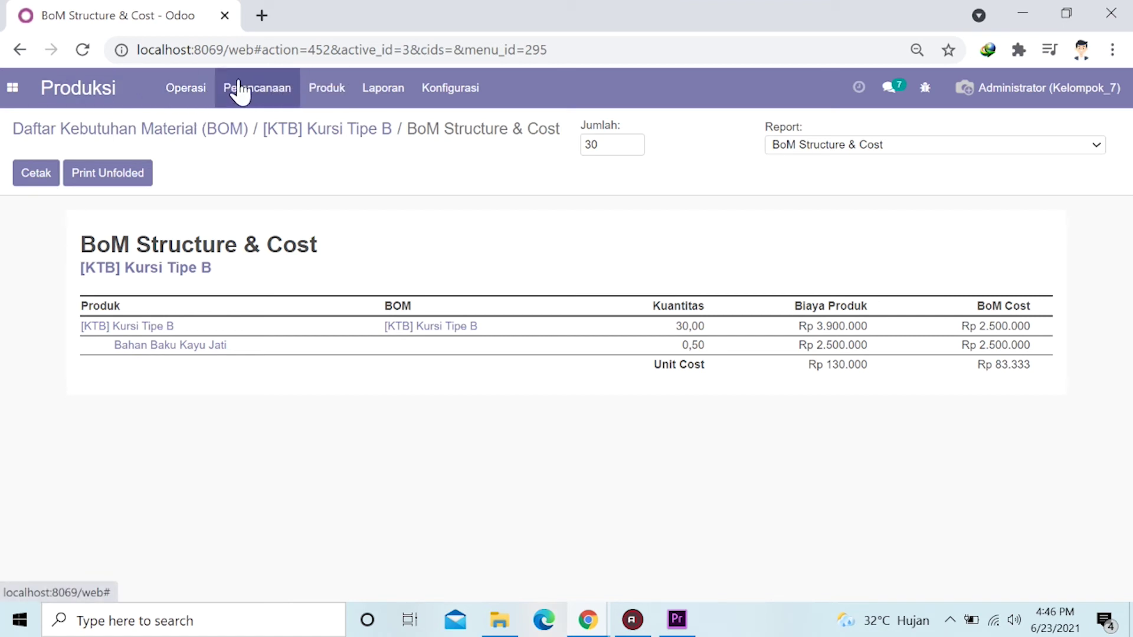
# Go to Operasi > Order Produksi to list the manufacturing orders.
pyautogui.click(177, 92)
pyautogui.click(184, 124)
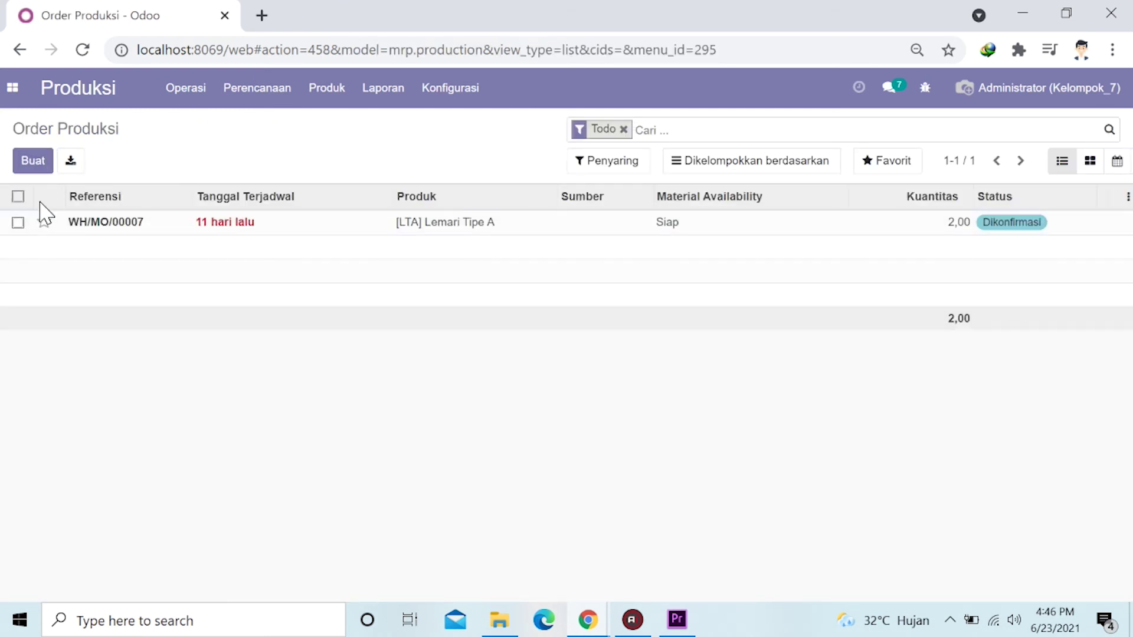
# Create manufacturing order WH/MO/00009 for 30 [KTB] Kursi Tipe B, then save and confirm it.
pyautogui.click(35, 163)
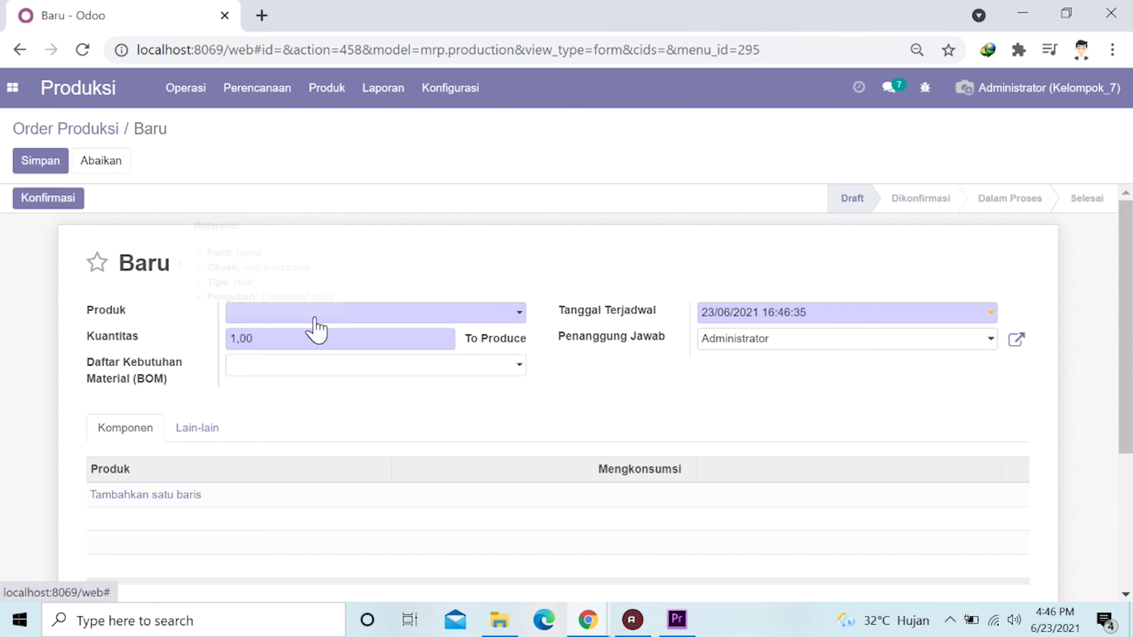
pyautogui.click(394, 322)
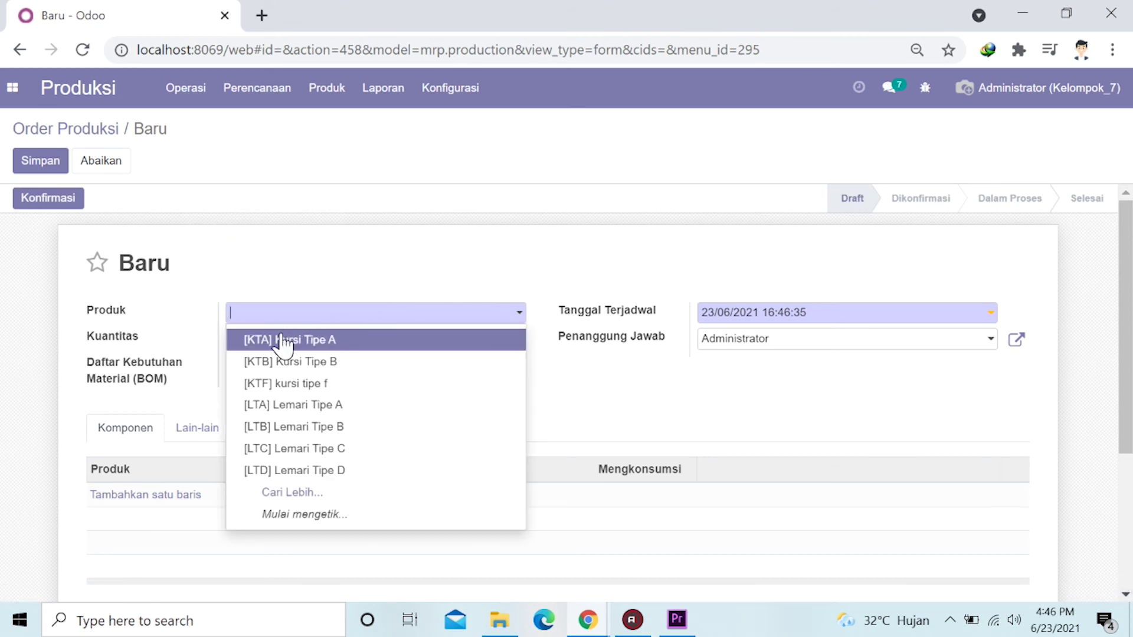
pyautogui.click(323, 361)
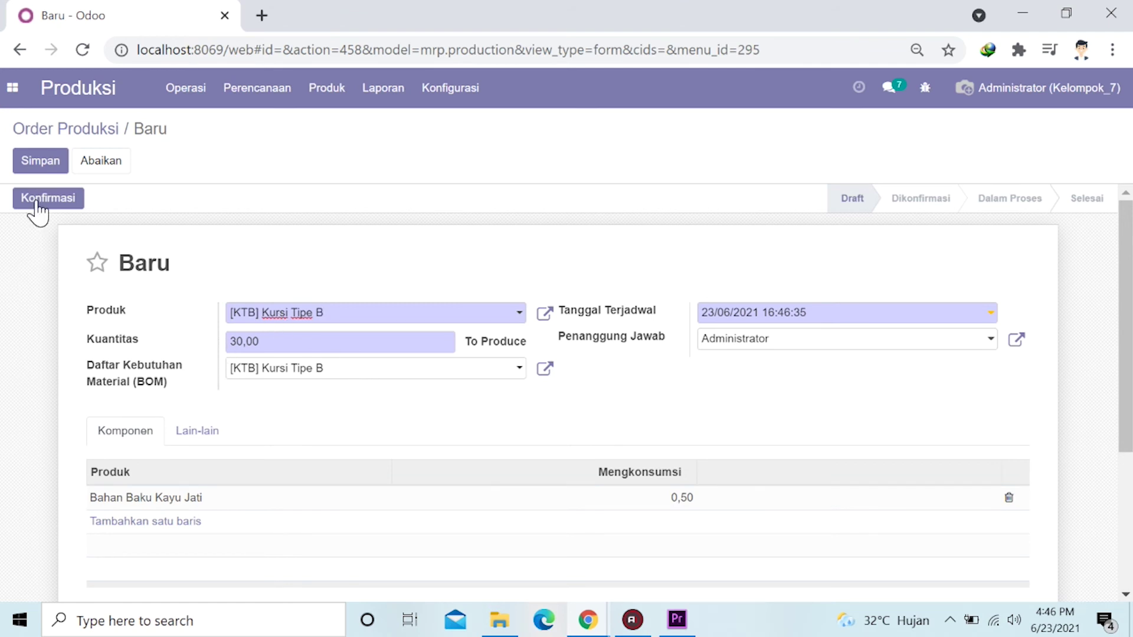
pyautogui.click(34, 169)
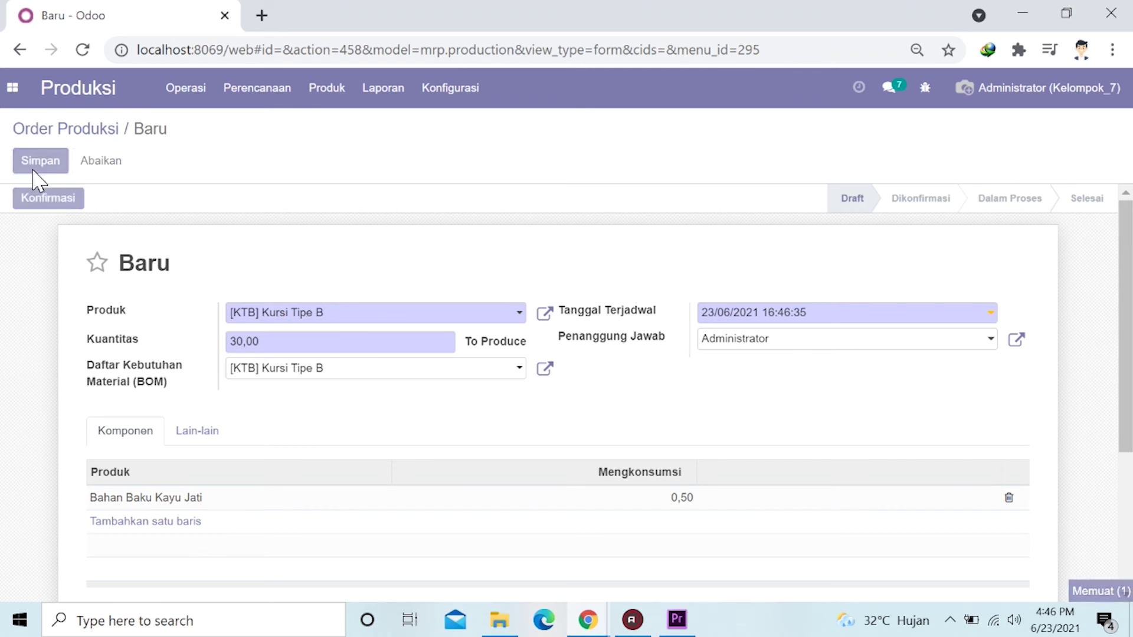
pyautogui.click(55, 204)
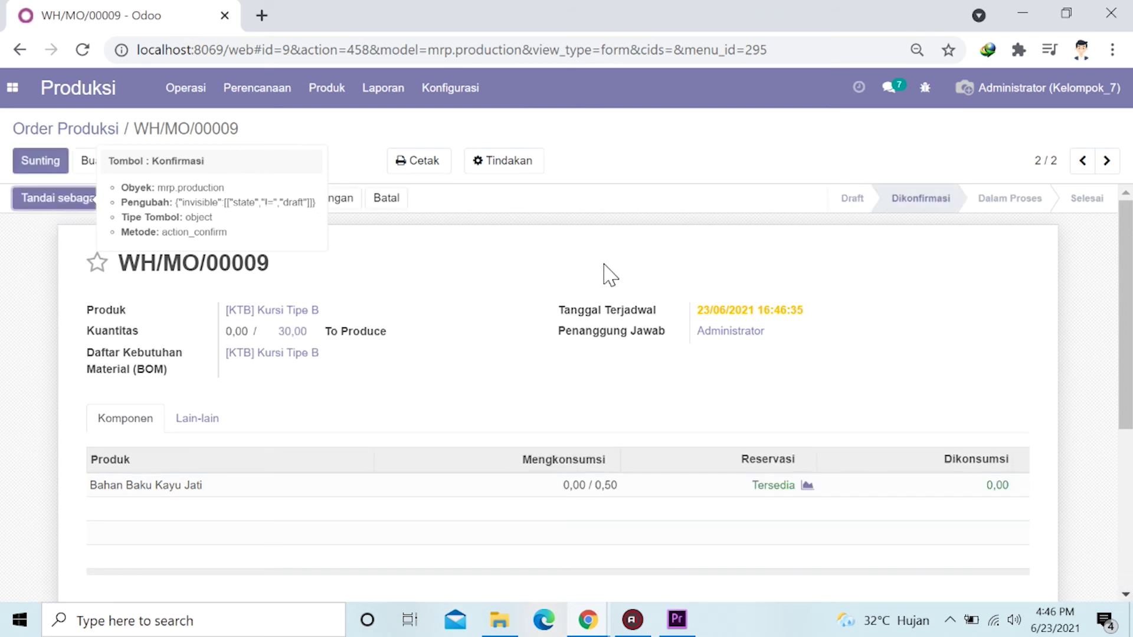
# View the Manufacturing operations card in Stok Persediaan, then return to Produksi.
pyautogui.click(22, 97)
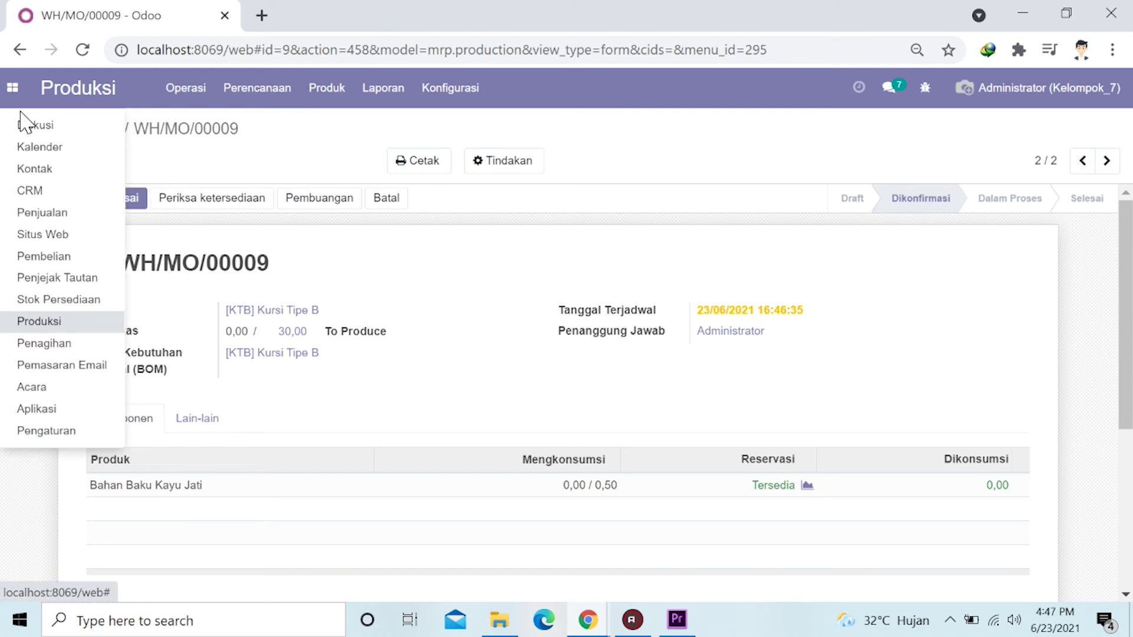
pyautogui.click(70, 302)
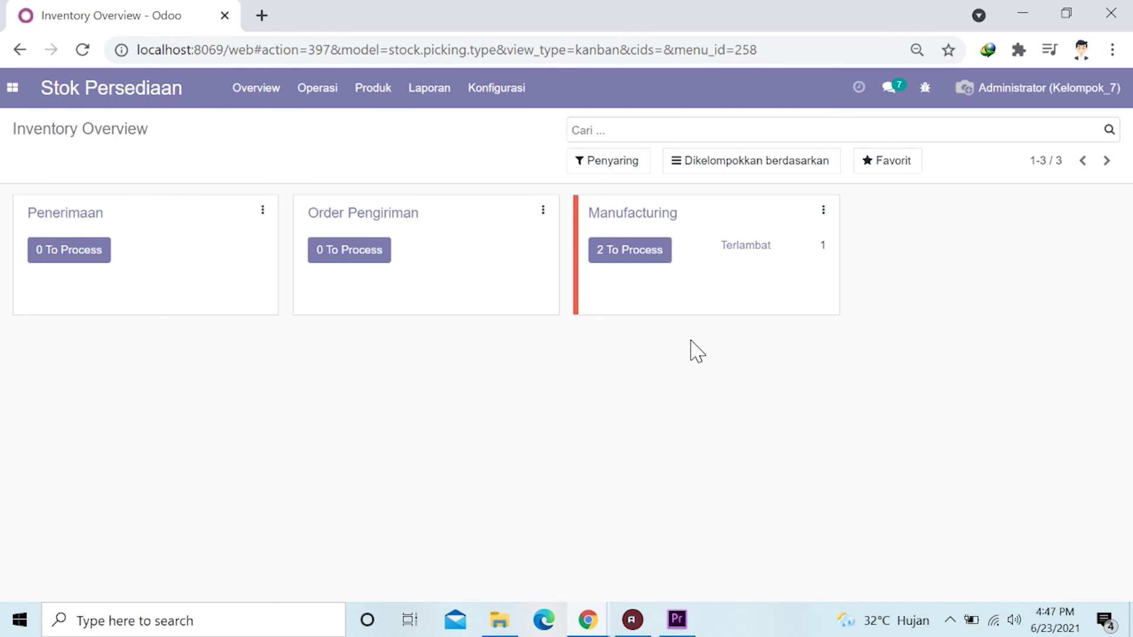
pyautogui.click(647, 224)
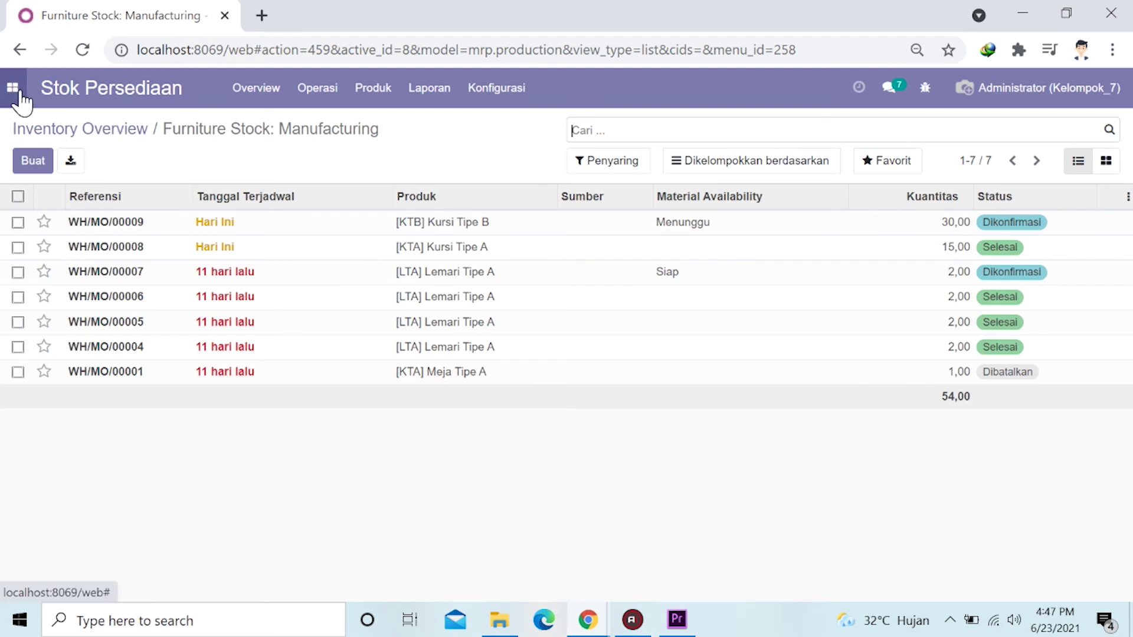
pyautogui.click(13, 87)
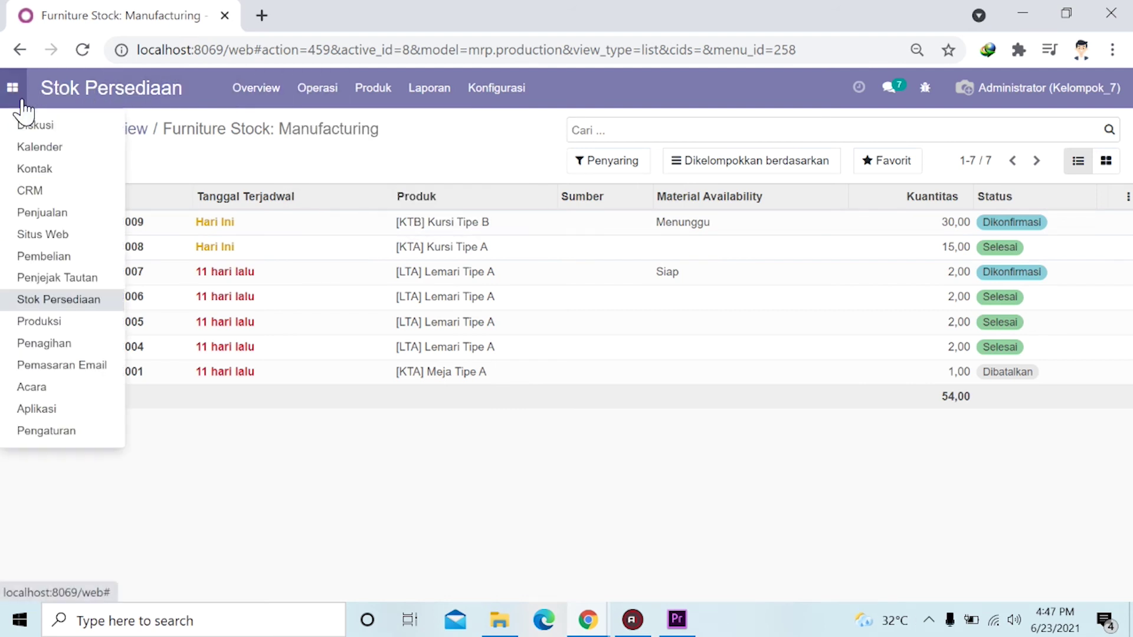
pyautogui.click(58, 326)
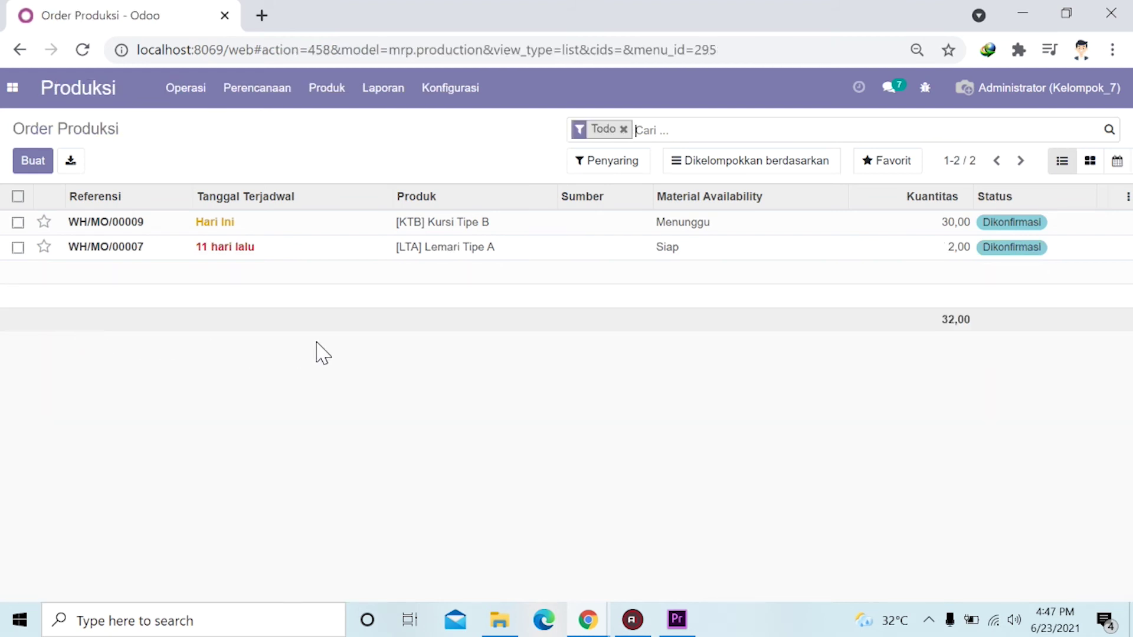
# Mark WH/MO/00009 done with all 30 Kursi Tipe B produced and view its stock valuation.
pyautogui.click(364, 227)
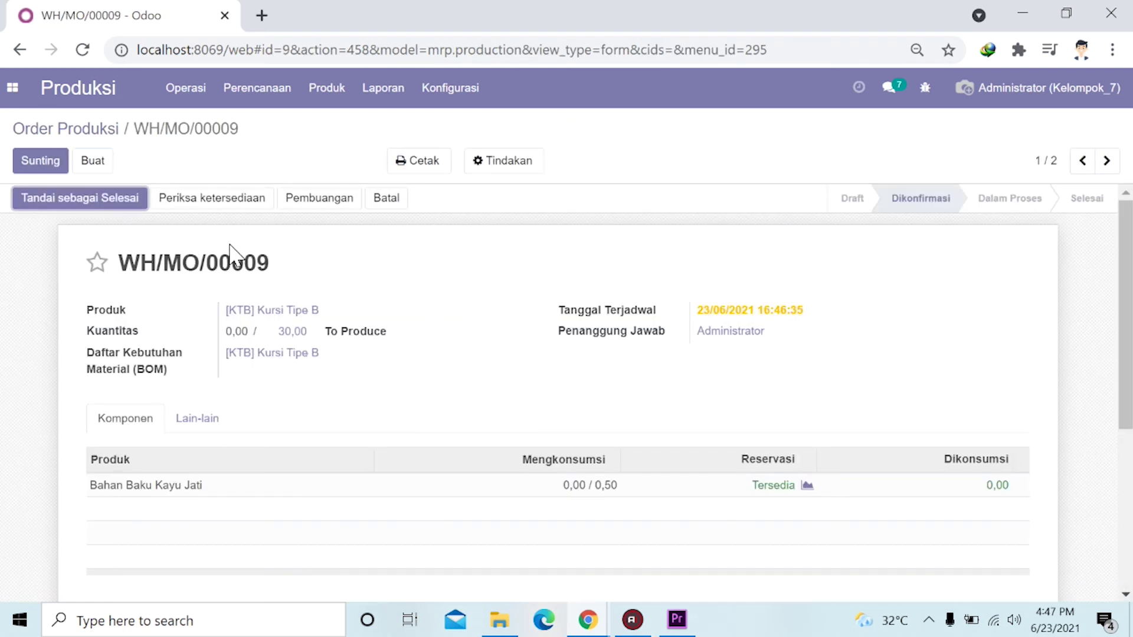
pyautogui.scroll(-1, 233, 255)
pyautogui.scroll(1, 236, 251)
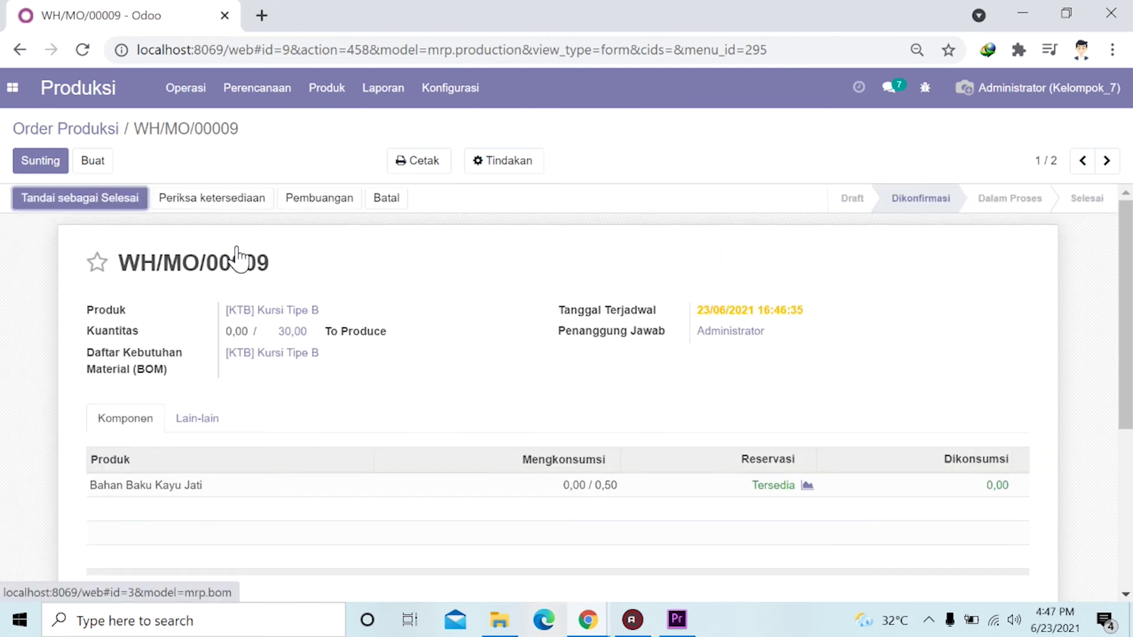
pyautogui.click(92, 207)
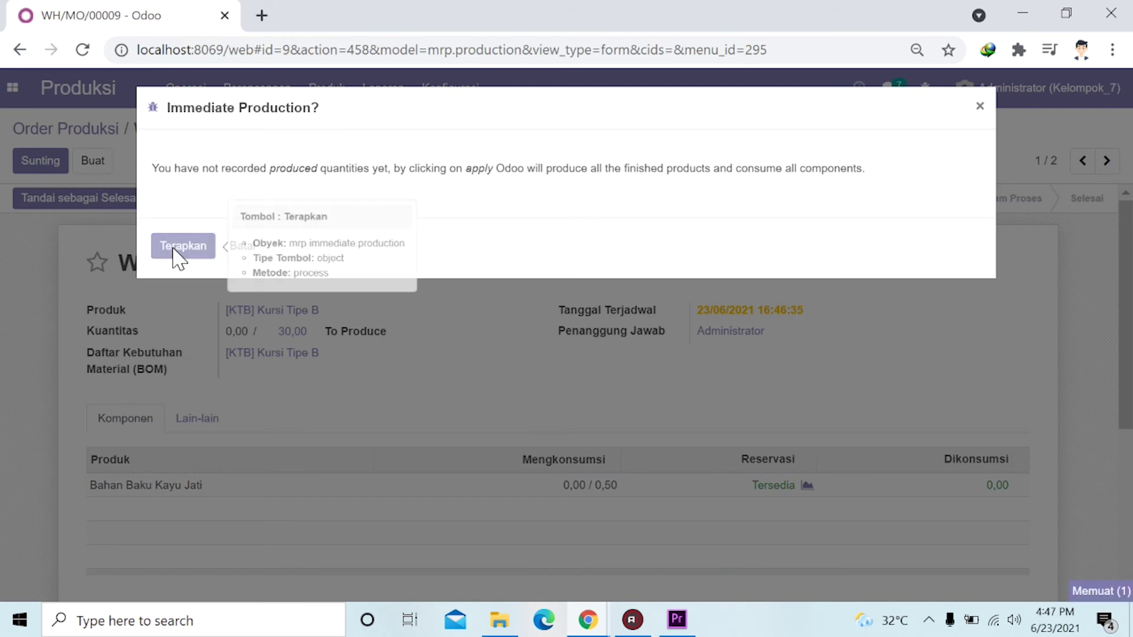
pyautogui.click(176, 253)
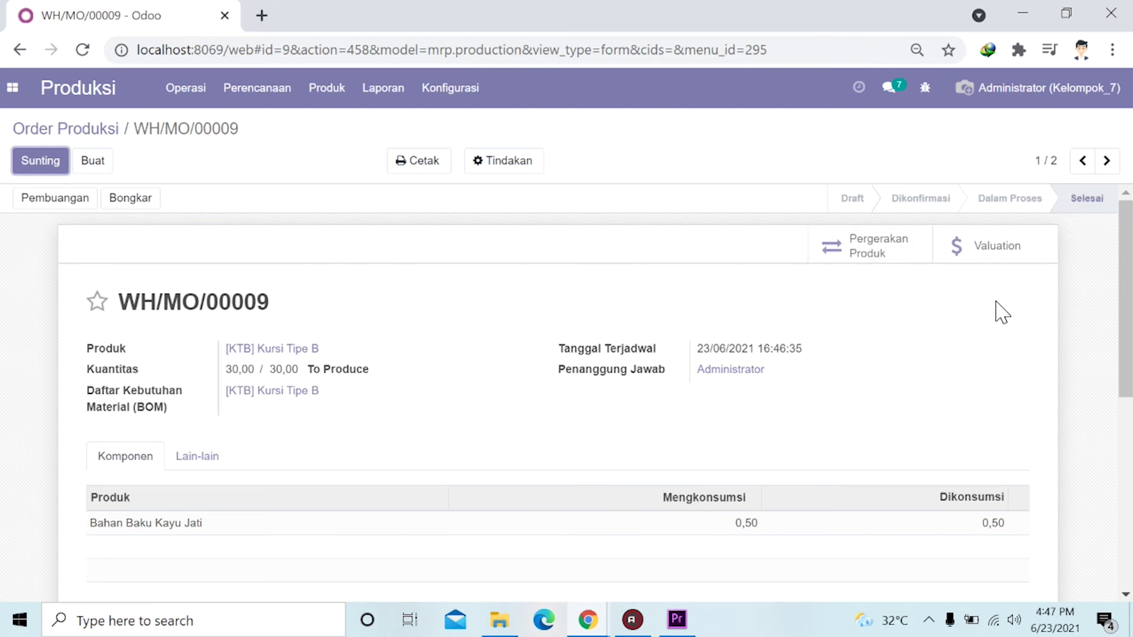
pyautogui.click(985, 253)
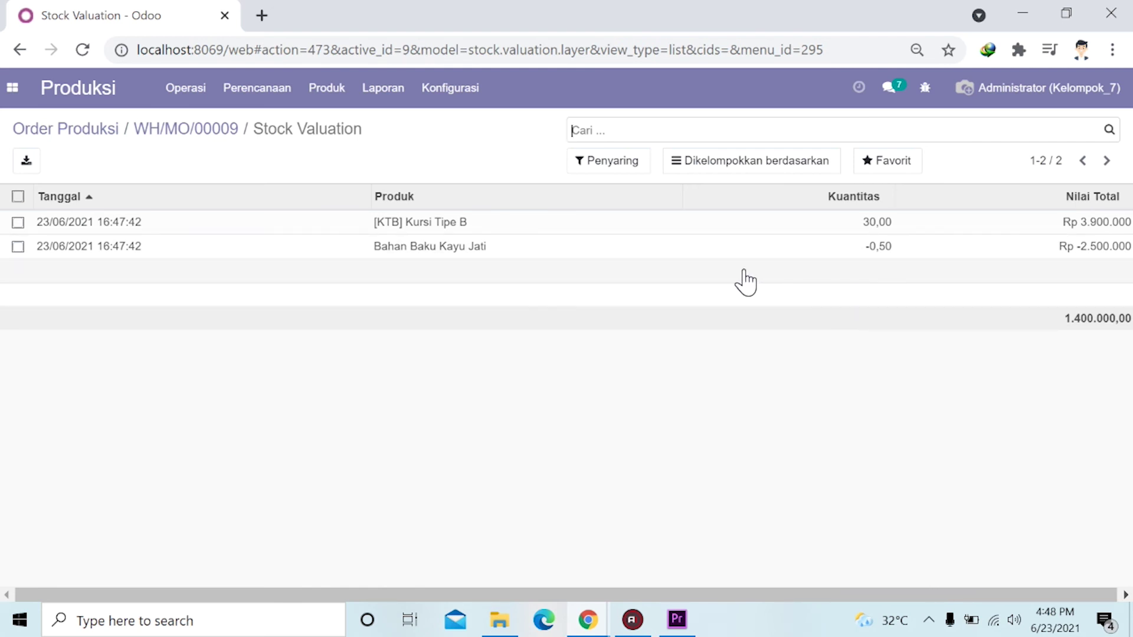
# Go to Produk > Produk to see the product catalogue.
pyautogui.click(325, 97)
pyautogui.click(344, 126)
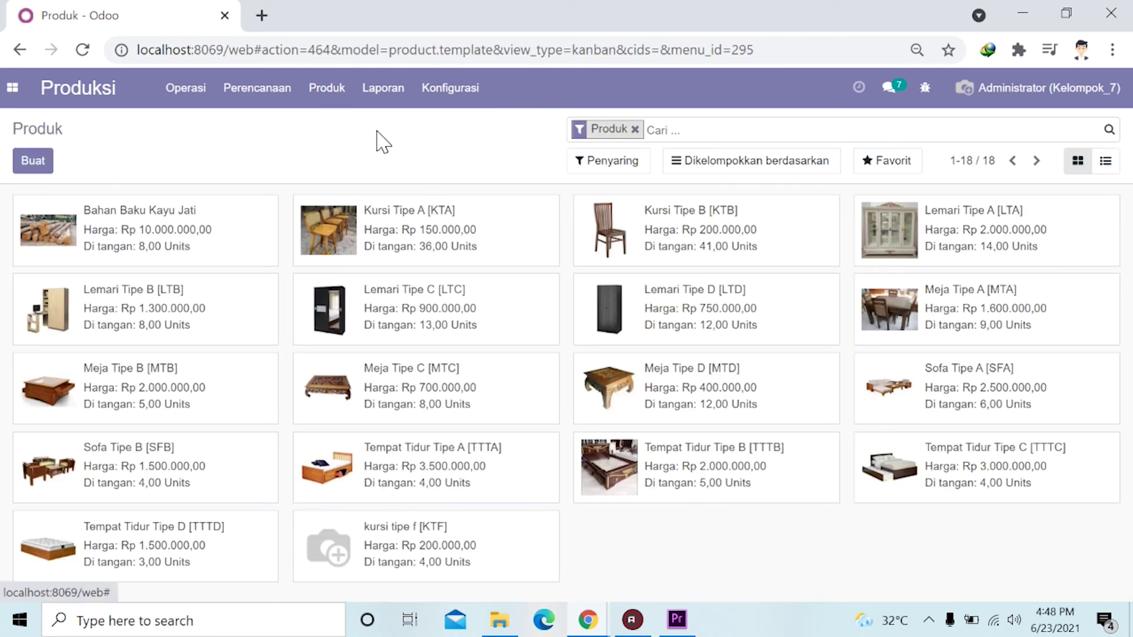
# Recompute Kursi Tipe B's cost from its BoM, lowering it to Rp 83.333,33.
pyautogui.click(328, 88)
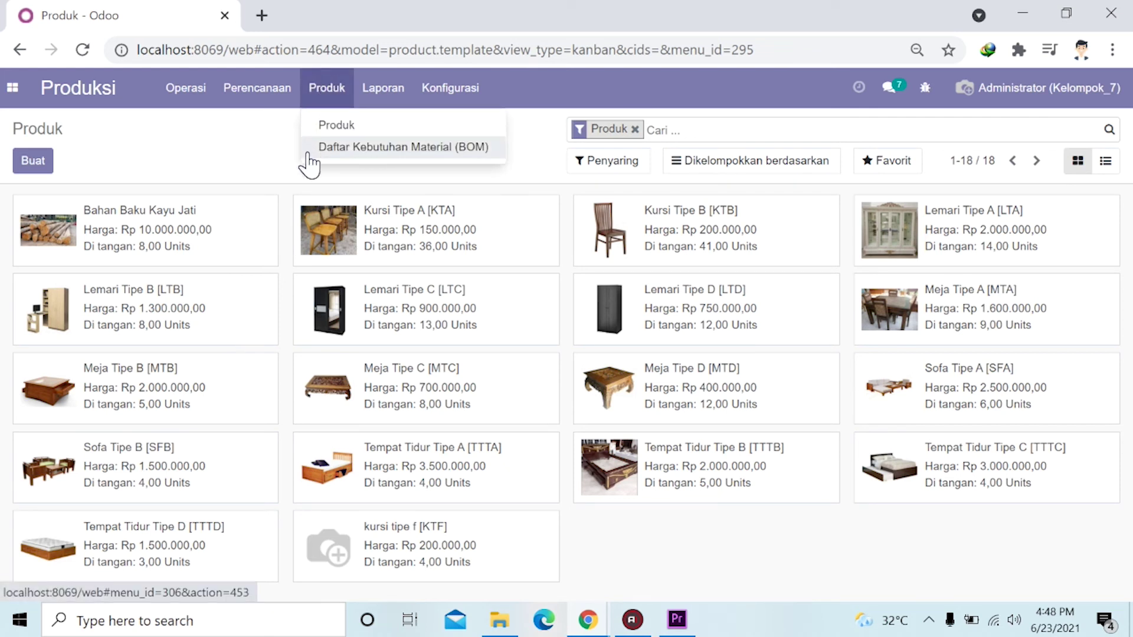
pyautogui.click(264, 168)
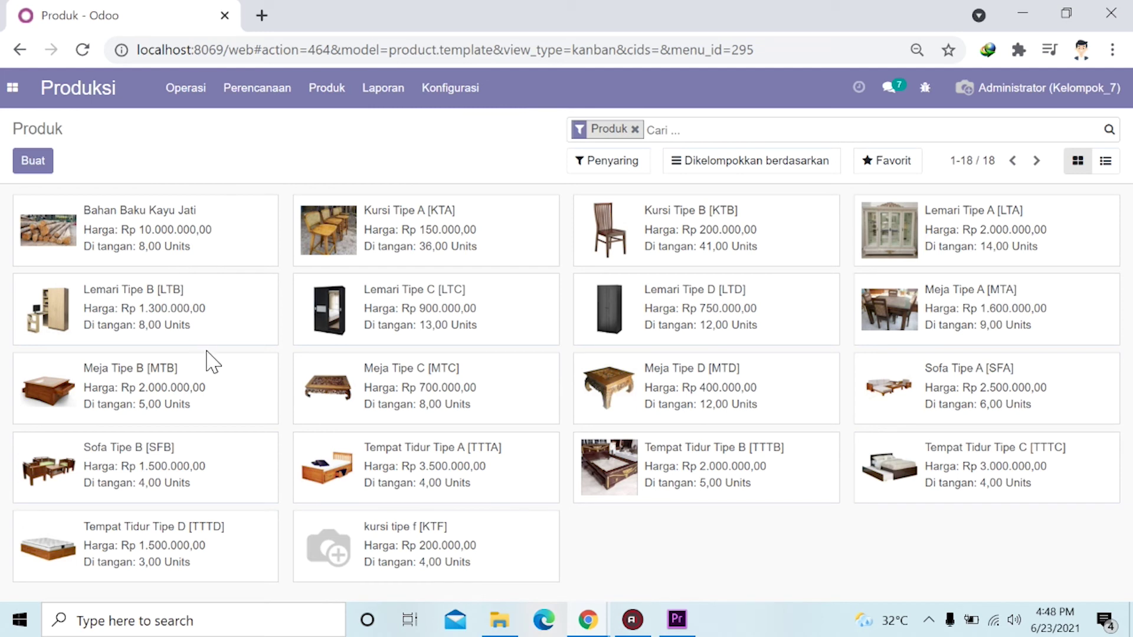
pyautogui.click(700, 220)
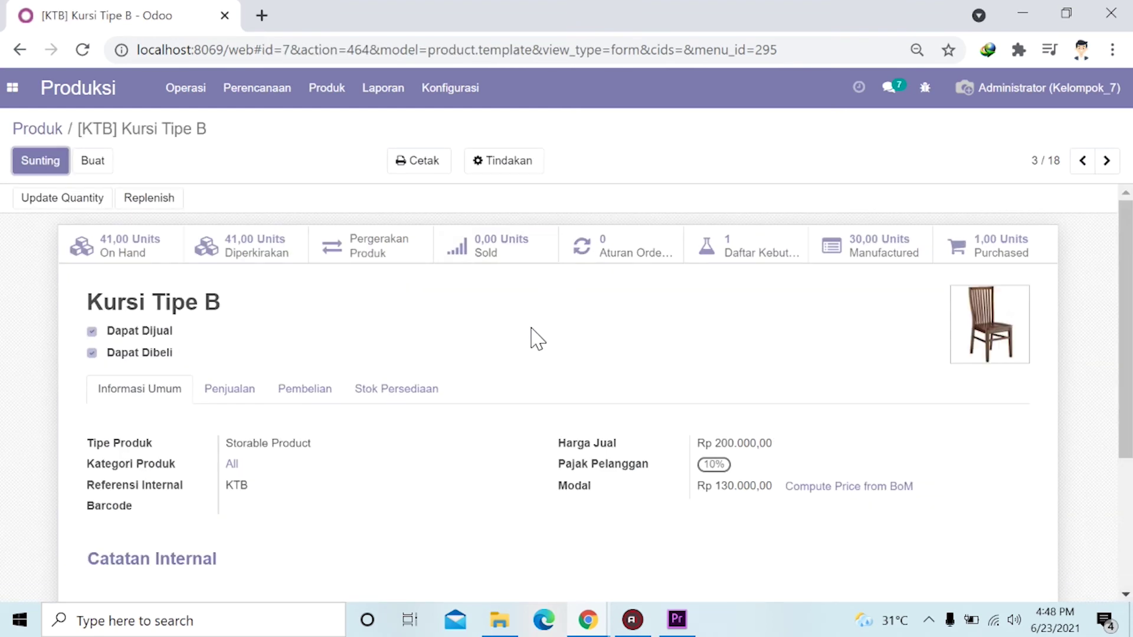
pyautogui.scroll(-2, 860, 527)
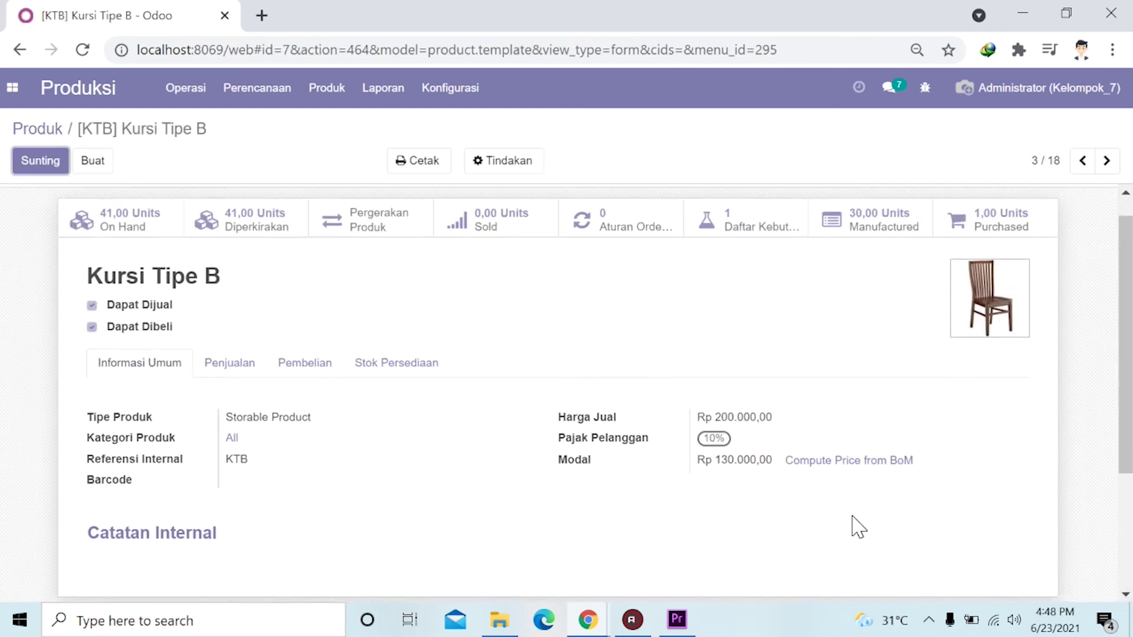
pyautogui.scroll(2, 849, 473)
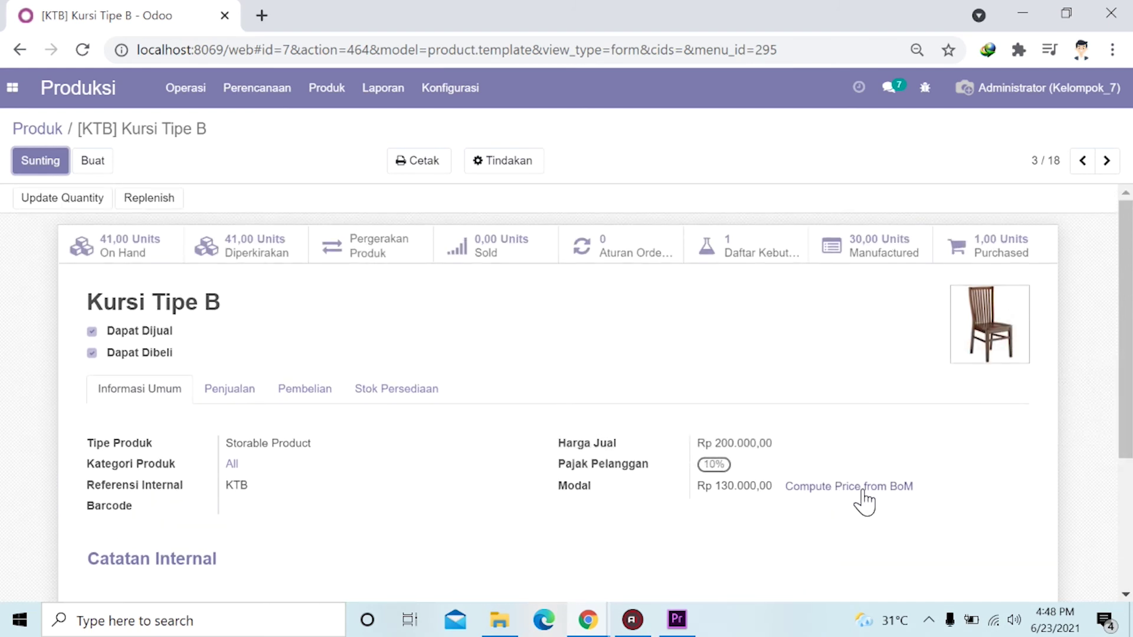
pyautogui.click(853, 500)
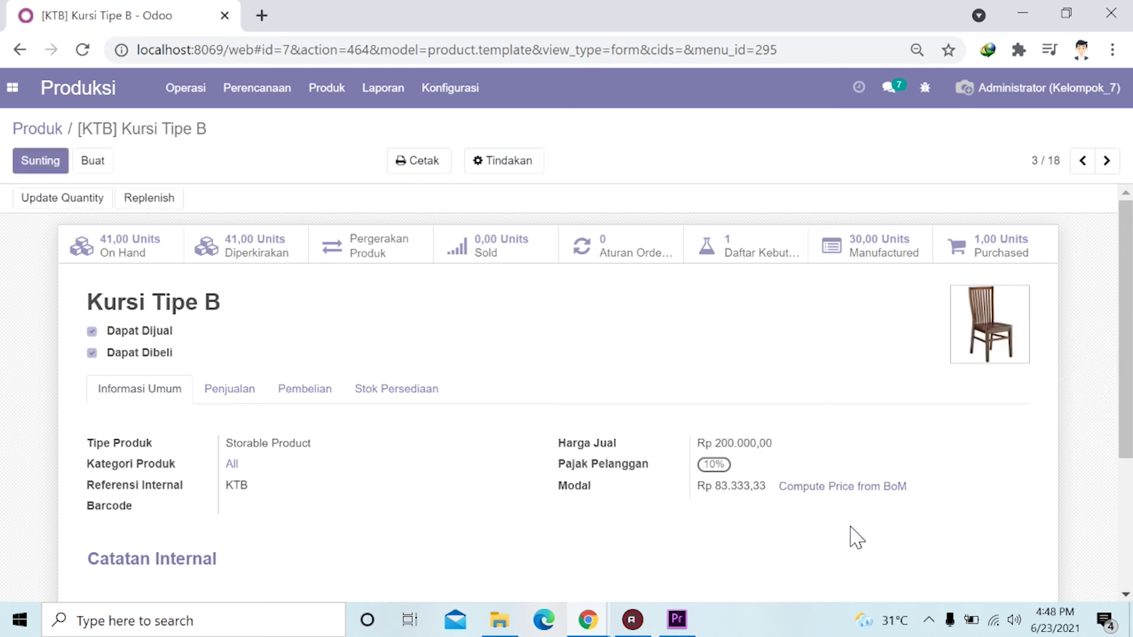
pyautogui.click(326, 94)
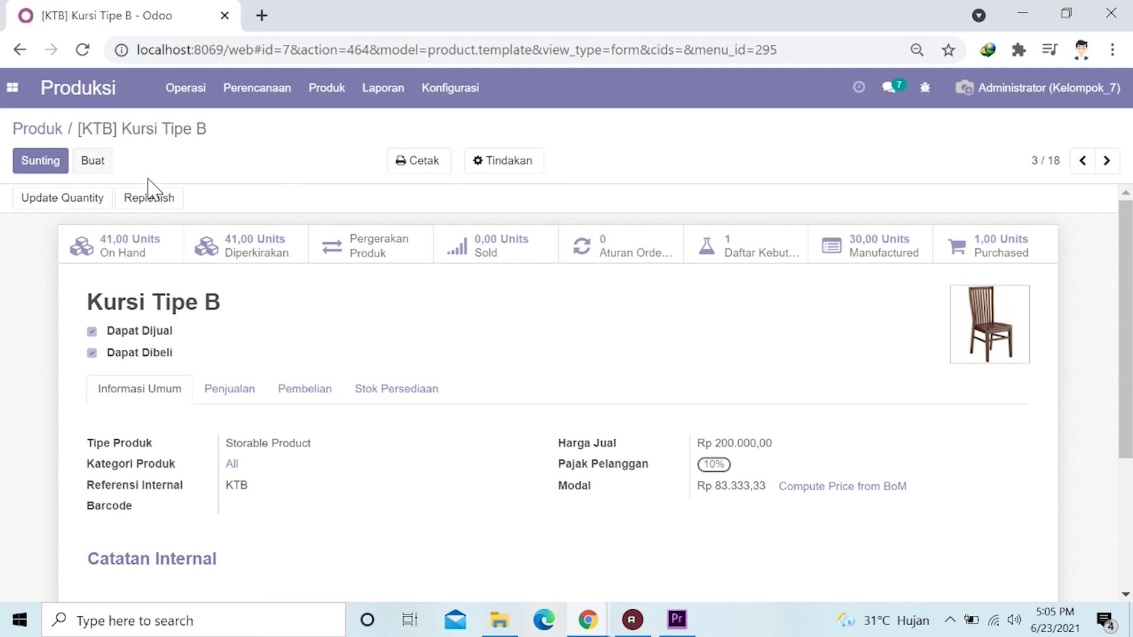
pyautogui.click(12, 88)
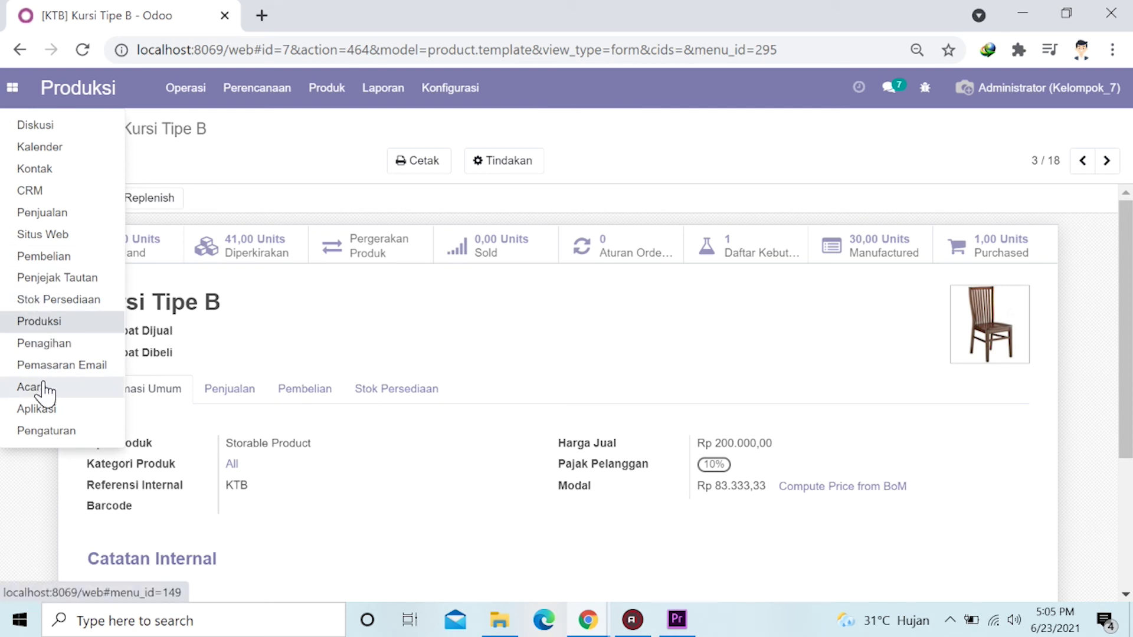
# Switch to the Penjualan app and create a new blank quotation dated 23/06/2021.
pyautogui.click(76, 216)
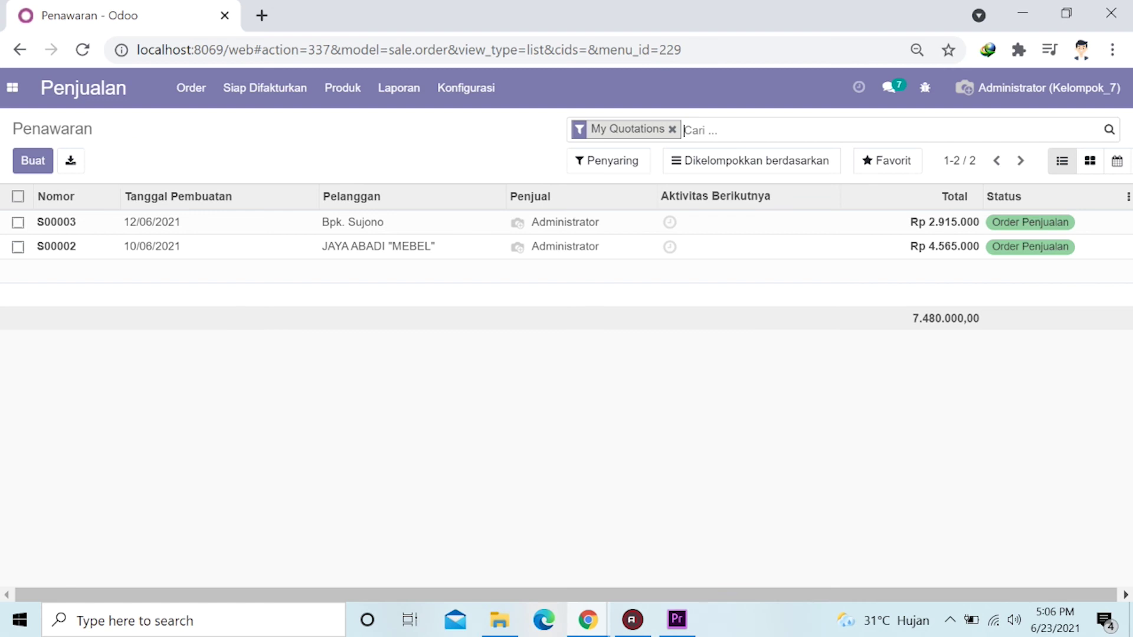
pyautogui.click(33, 166)
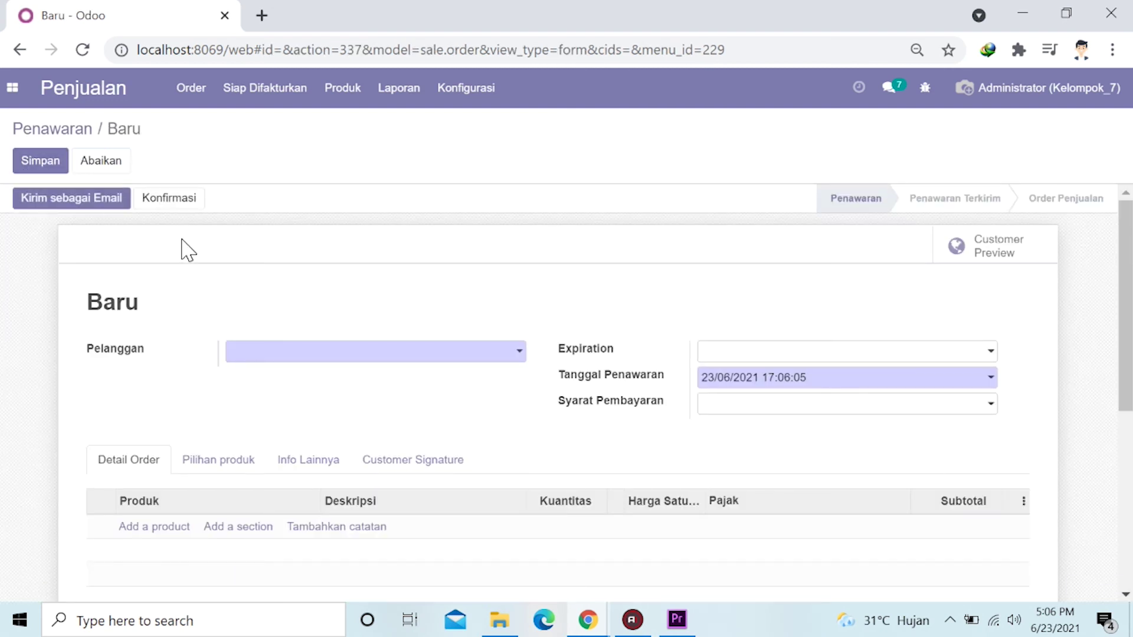
pyautogui.scroll(-2, 74, 289)
pyautogui.scroll(2, 73, 289)
pyautogui.scroll(-2, 100, 289)
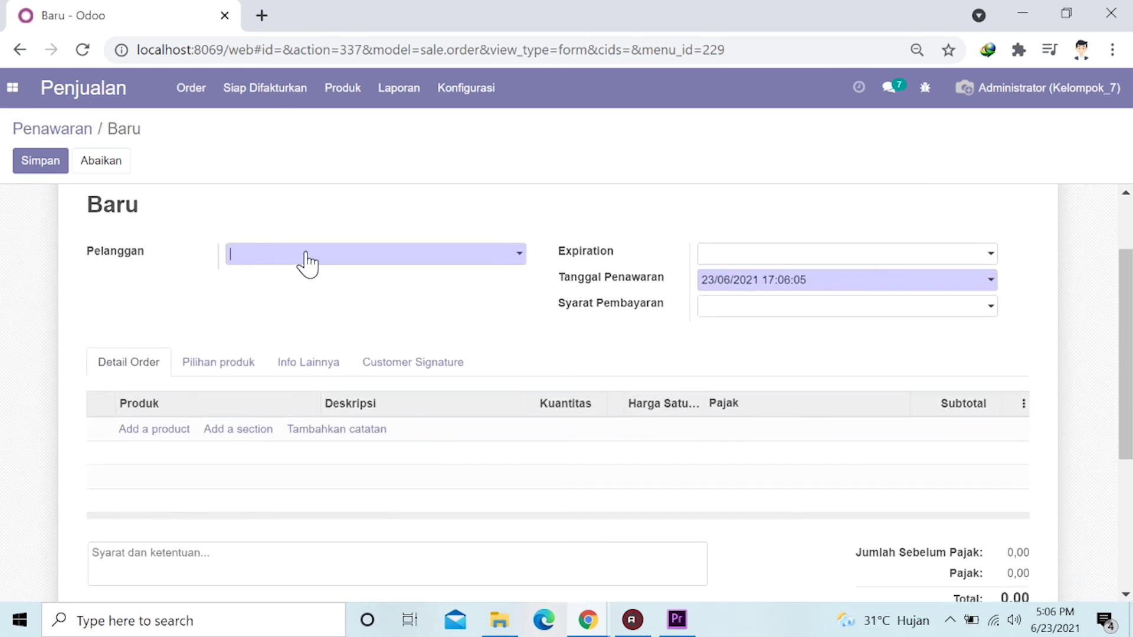
pyautogui.click(451, 258)
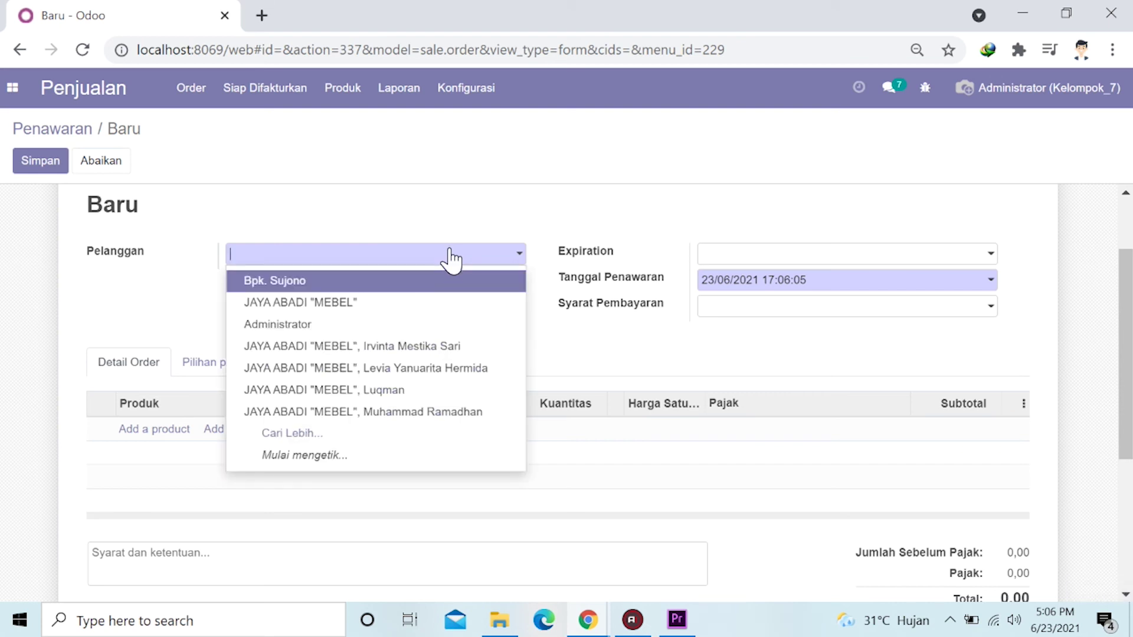
# Choose the quotation's customer, set expiration to 25/06/2021 and payment terms to Kontan.
pyautogui.click(293, 283)
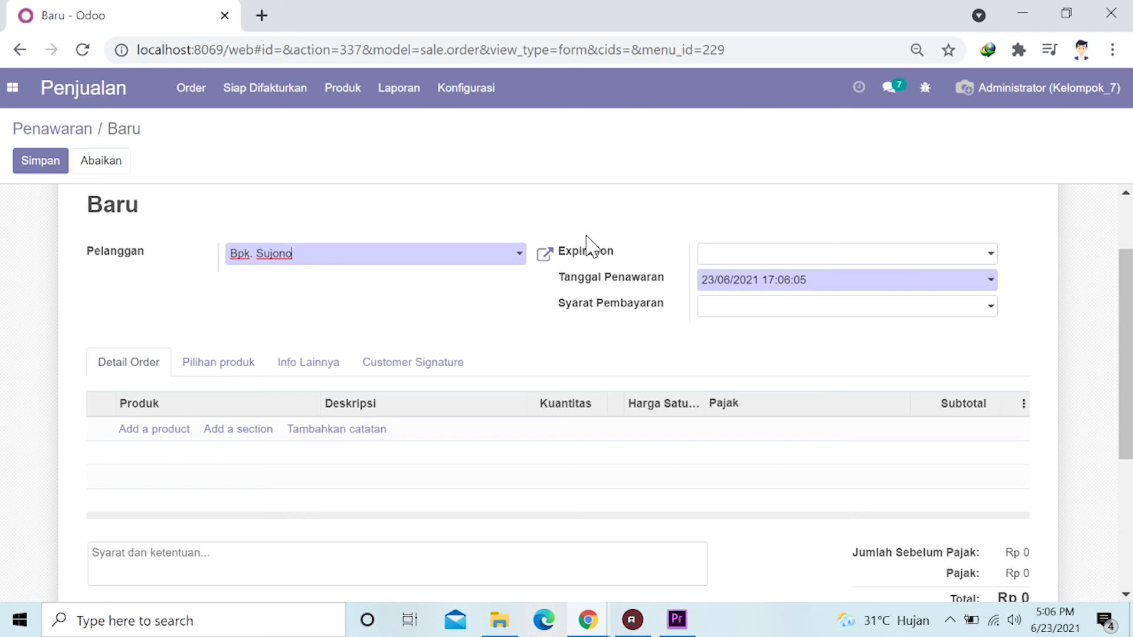
pyautogui.click(985, 254)
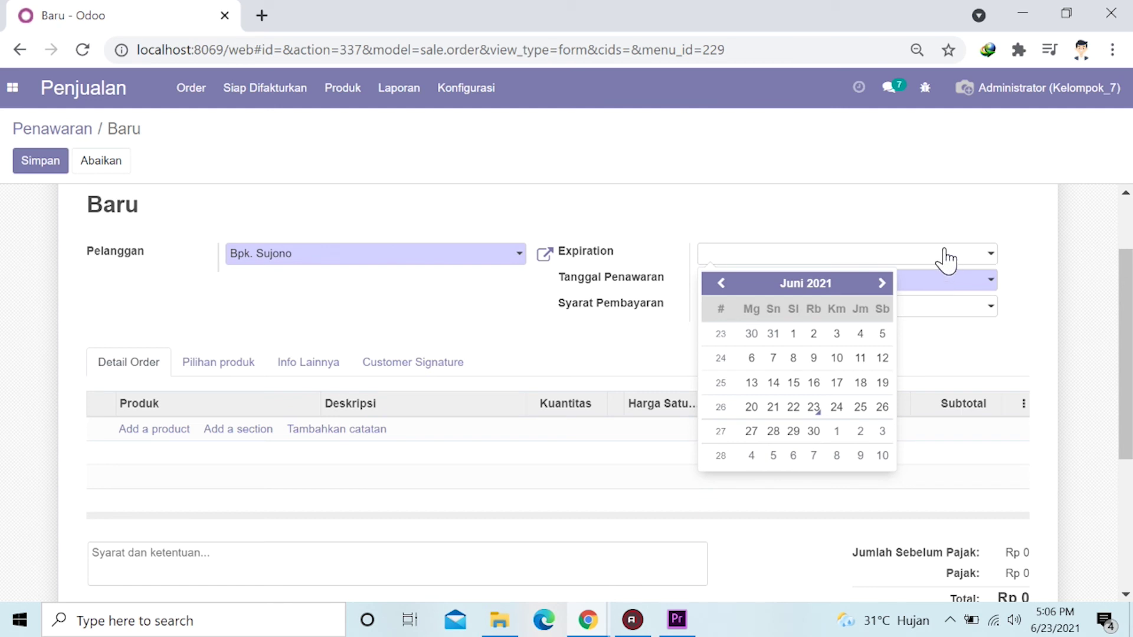
pyautogui.click(862, 409)
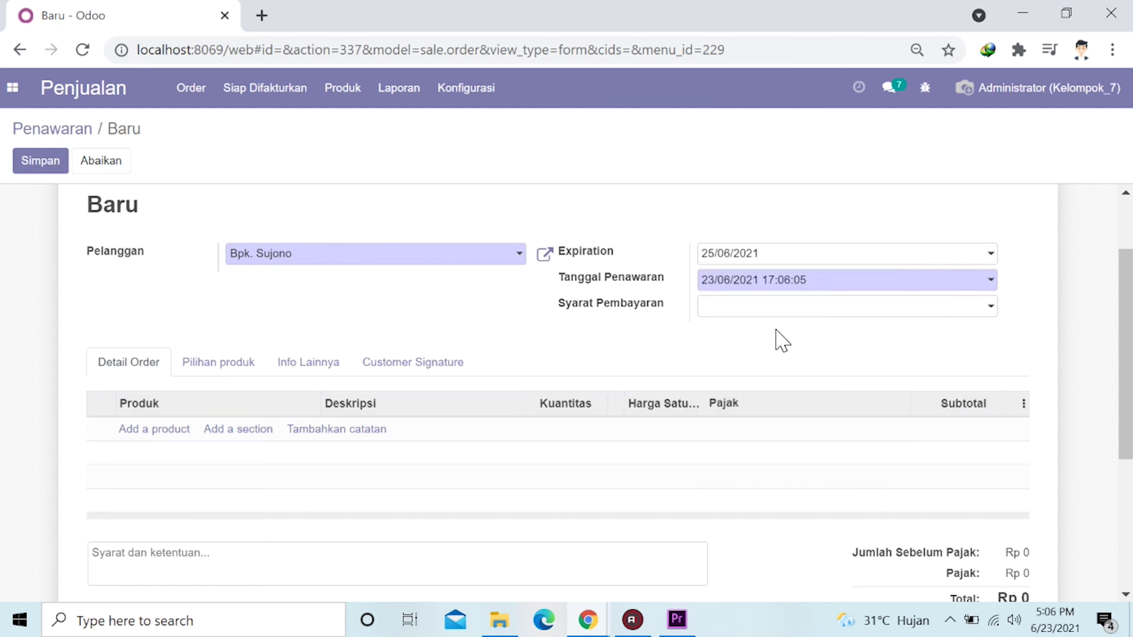
pyautogui.click(949, 317)
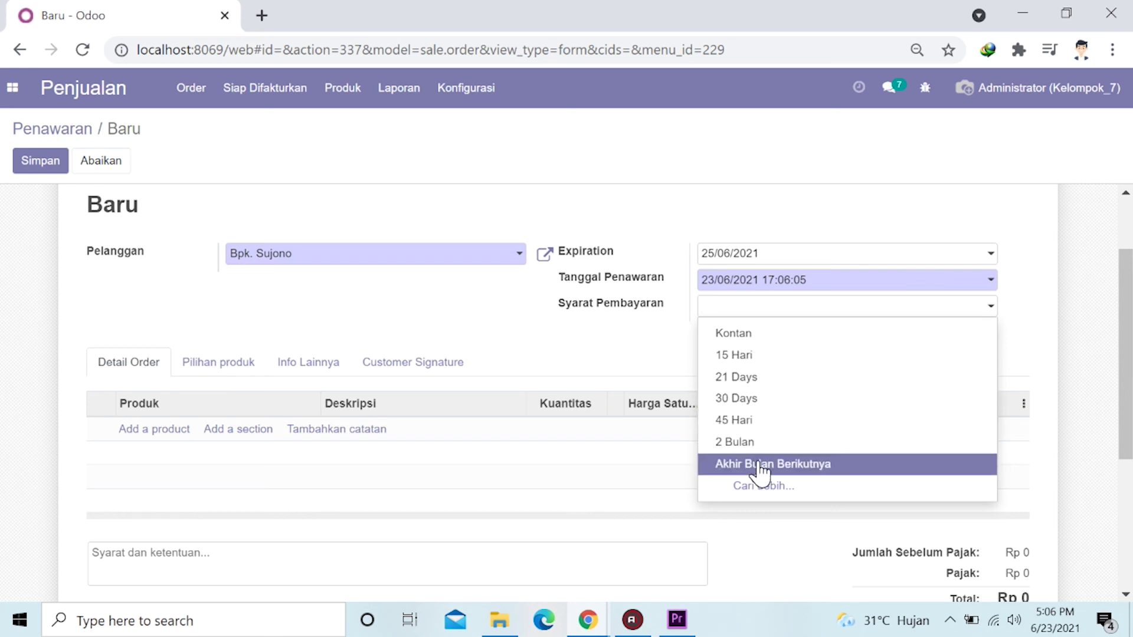
pyautogui.click(772, 335)
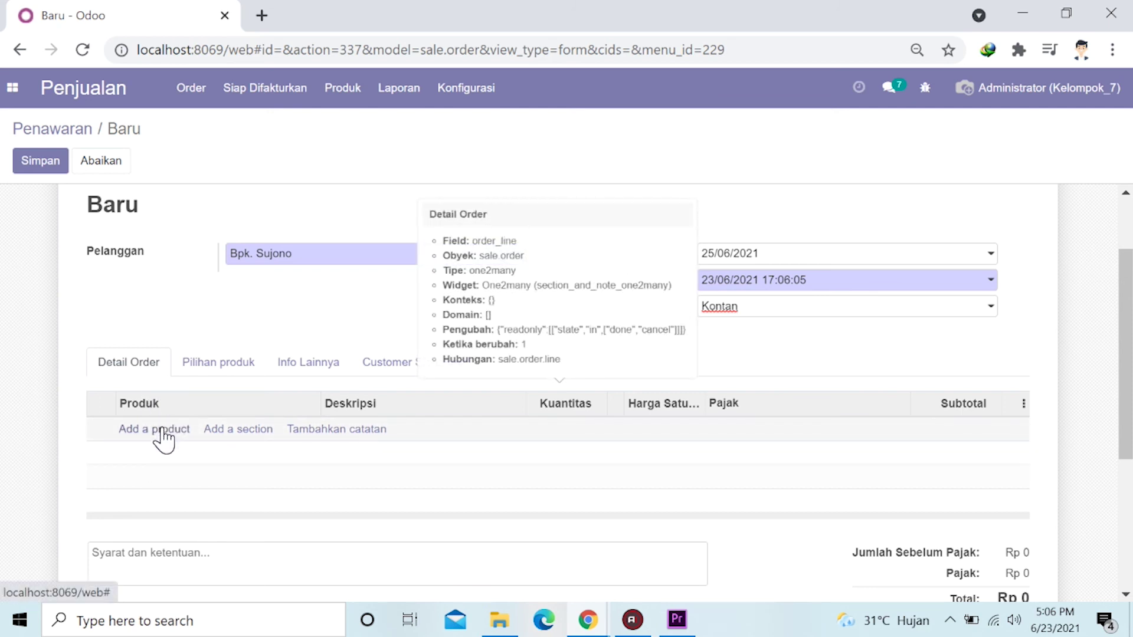
# Add a line of 4 [KTB] Kursi Tipe B at 200.000 with 10% tax, then save.
pyautogui.click(157, 435)
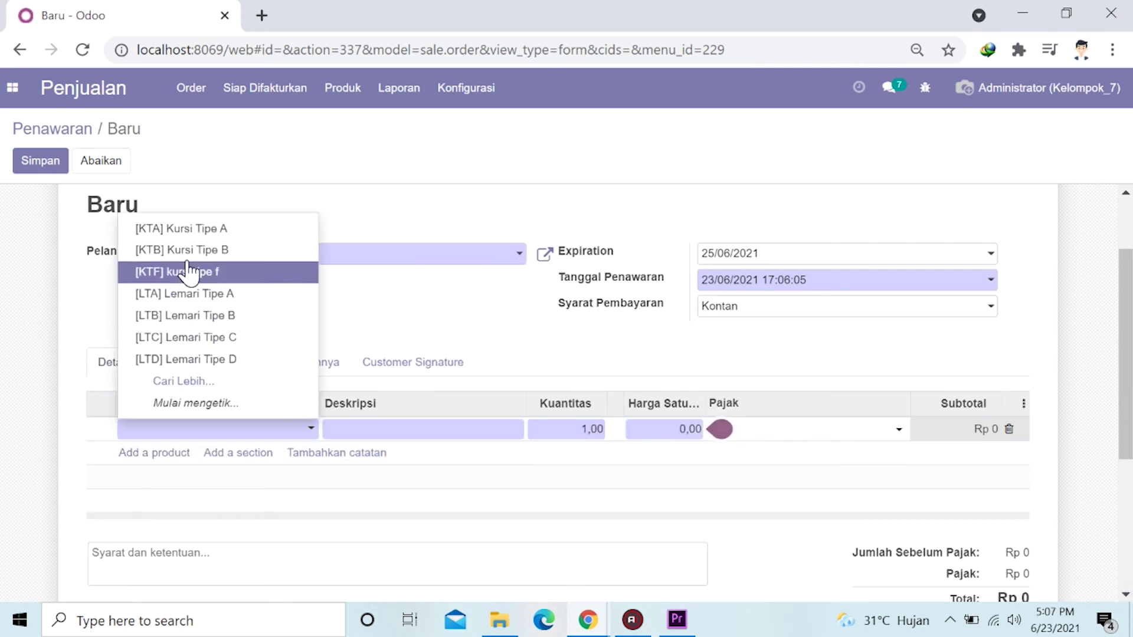
pyautogui.click(199, 252)
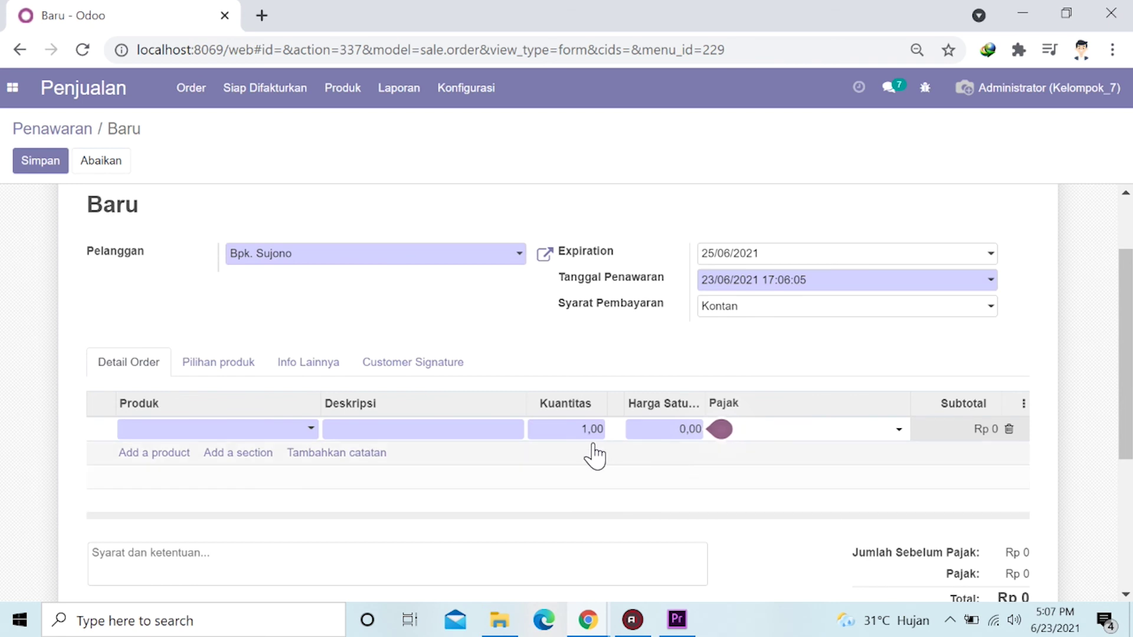
pyautogui.click(571, 430)
pyautogui.click(586, 429)
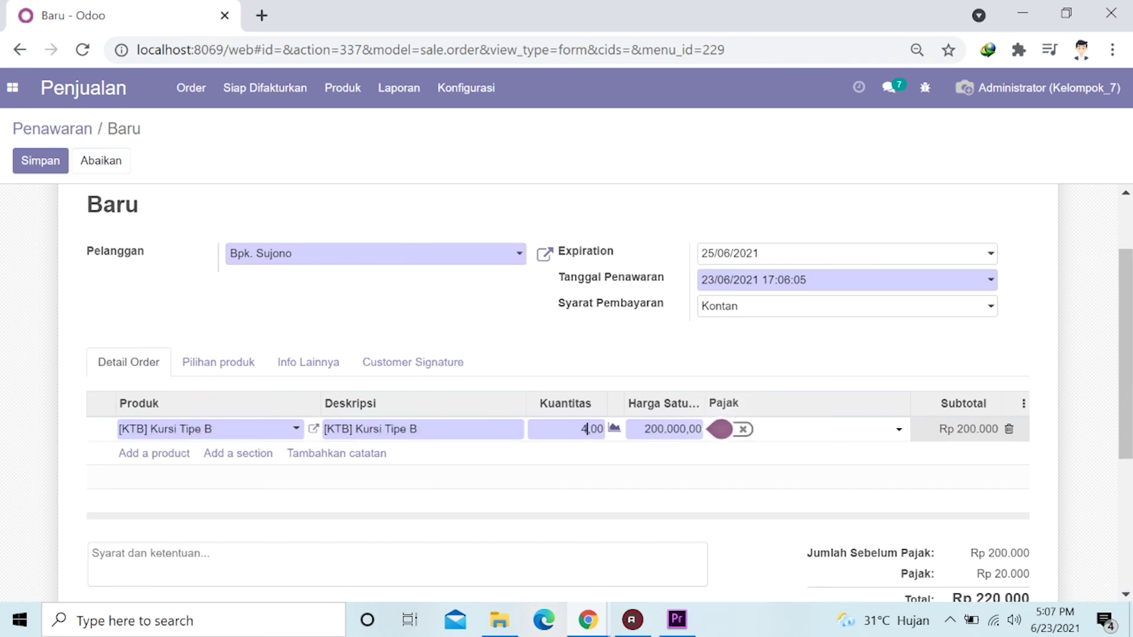
pyautogui.click(553, 340)
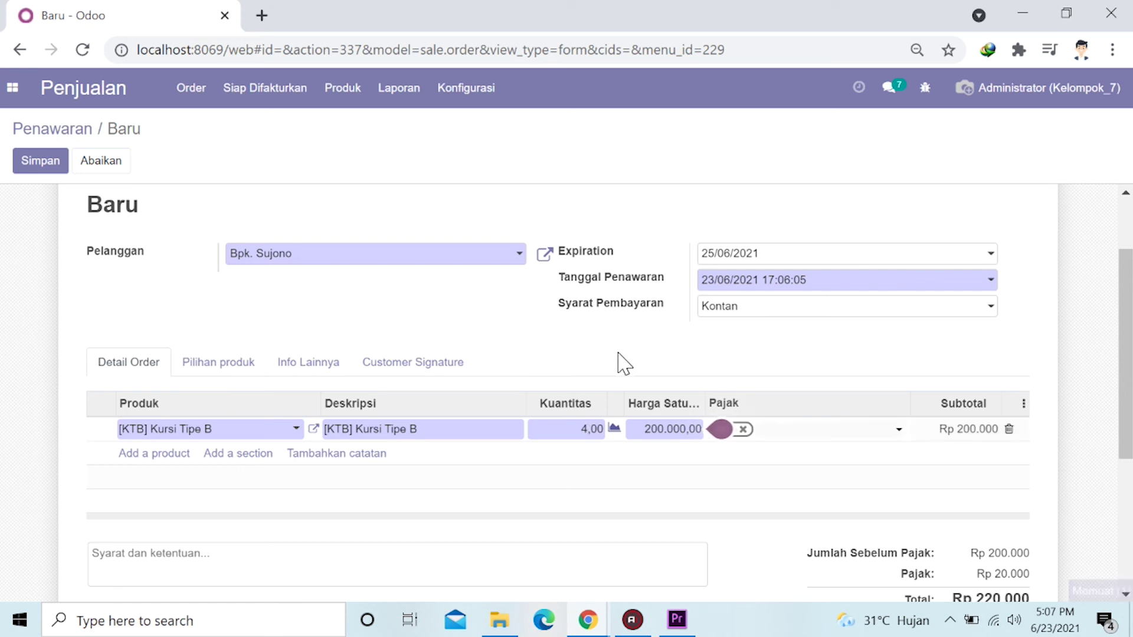
pyautogui.scroll(-2, 567, 343)
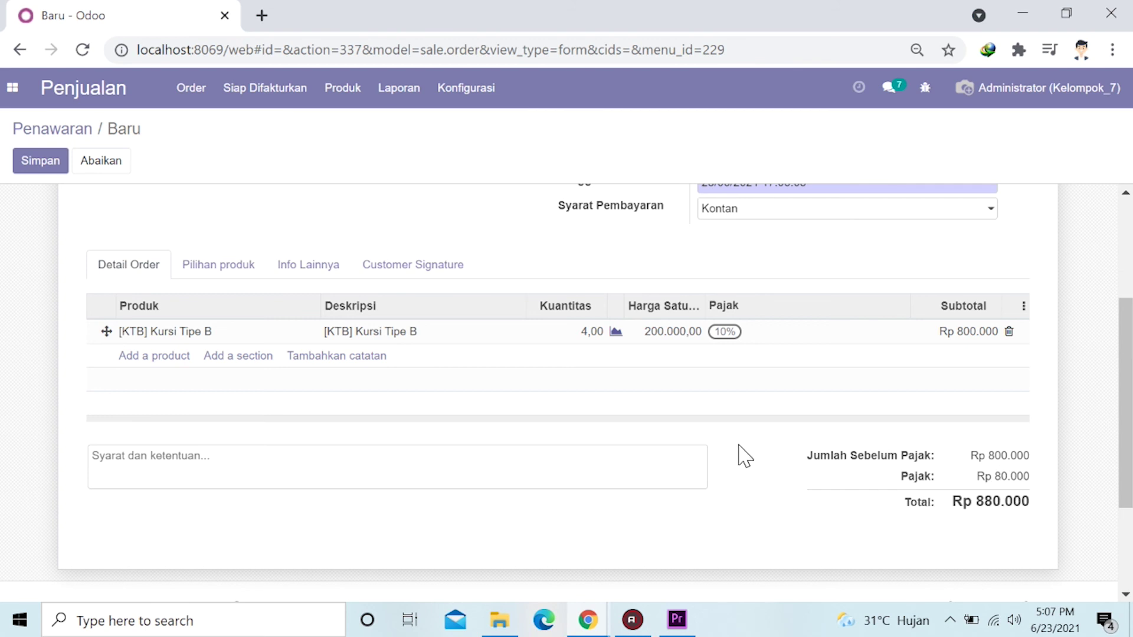
pyautogui.scroll(3, 567, 397)
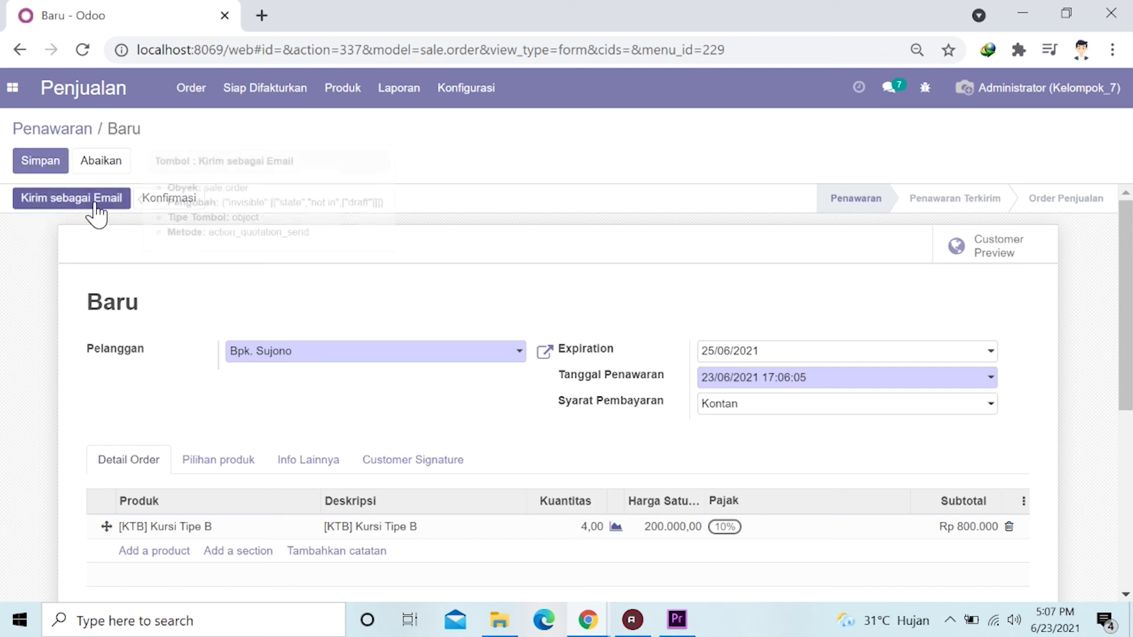
pyautogui.click(43, 162)
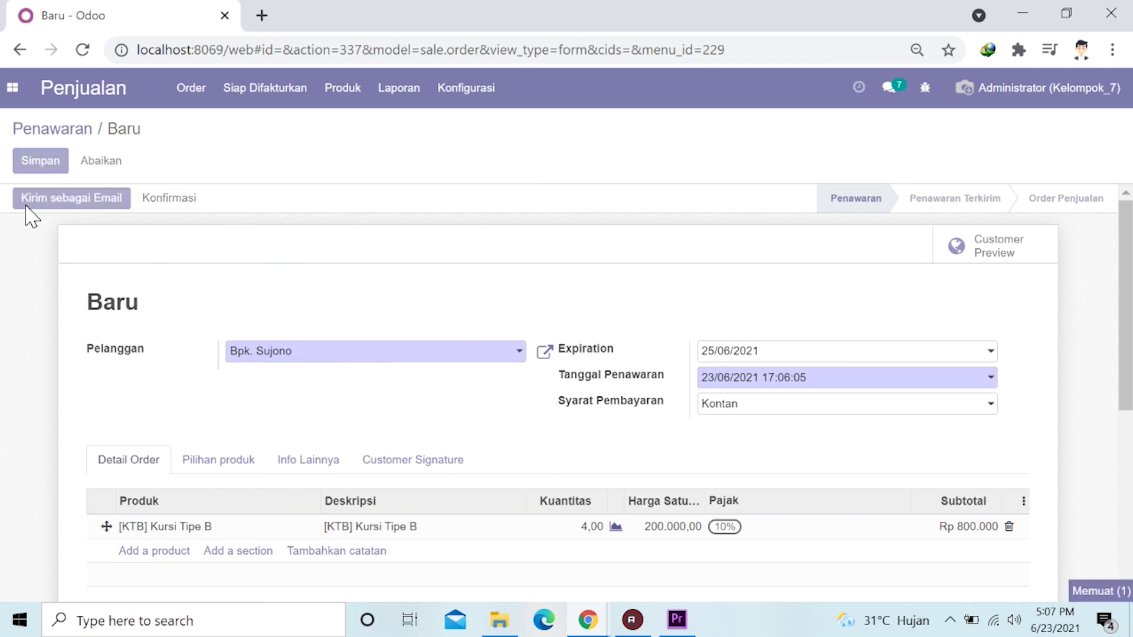
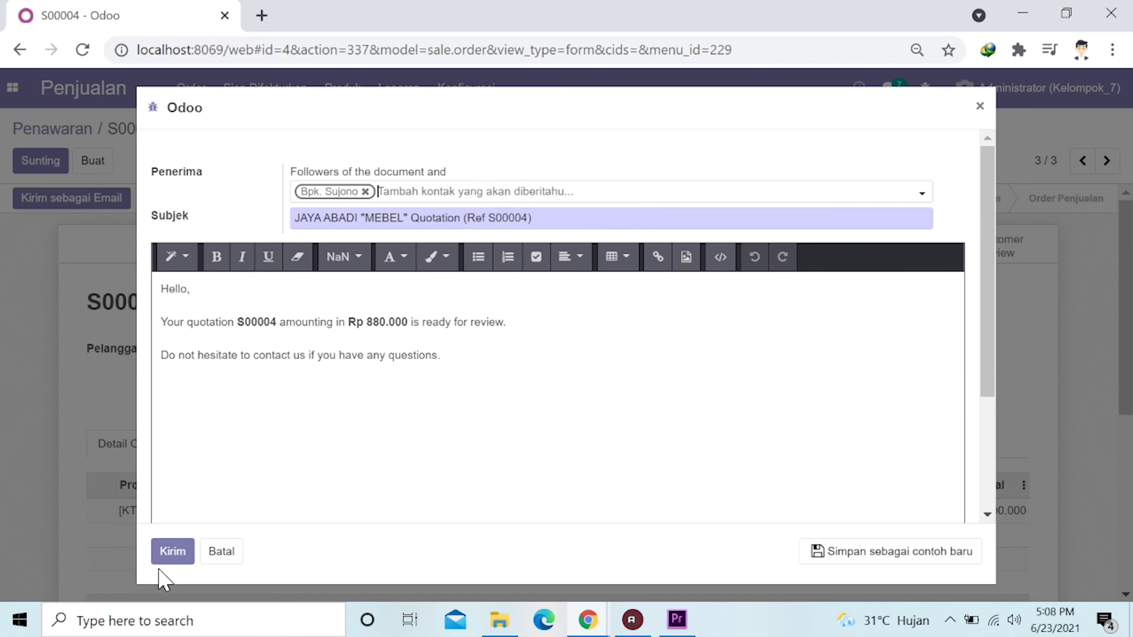
# Email quotation S00004 to the customer and confirm it, creating delivery FS/OUT/00002.
pyautogui.click(174, 554)
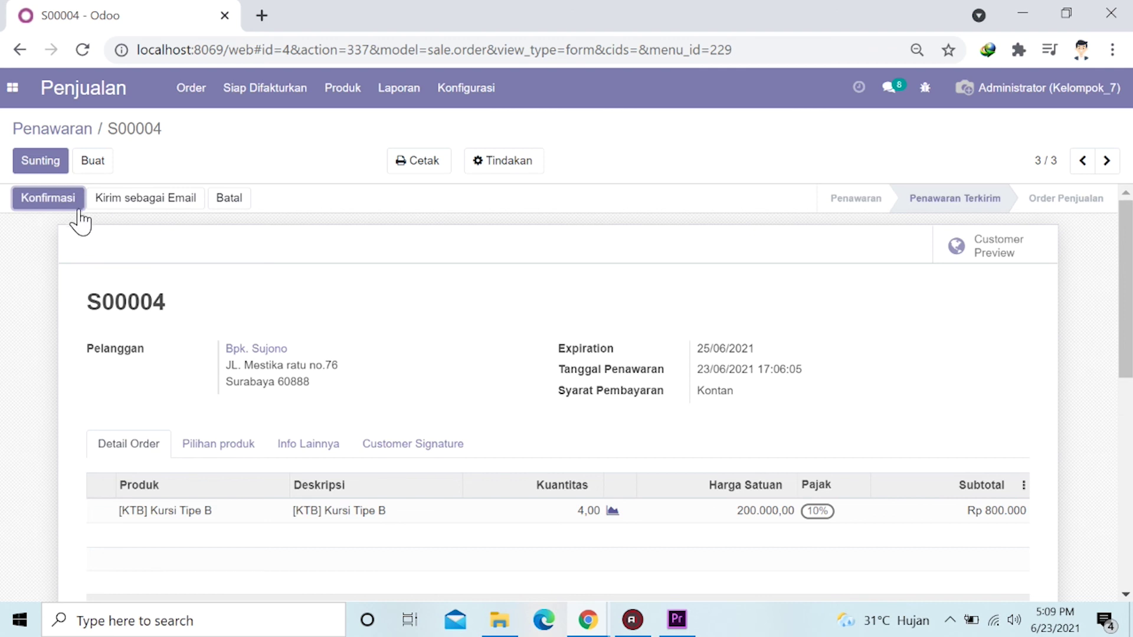
pyautogui.click(52, 201)
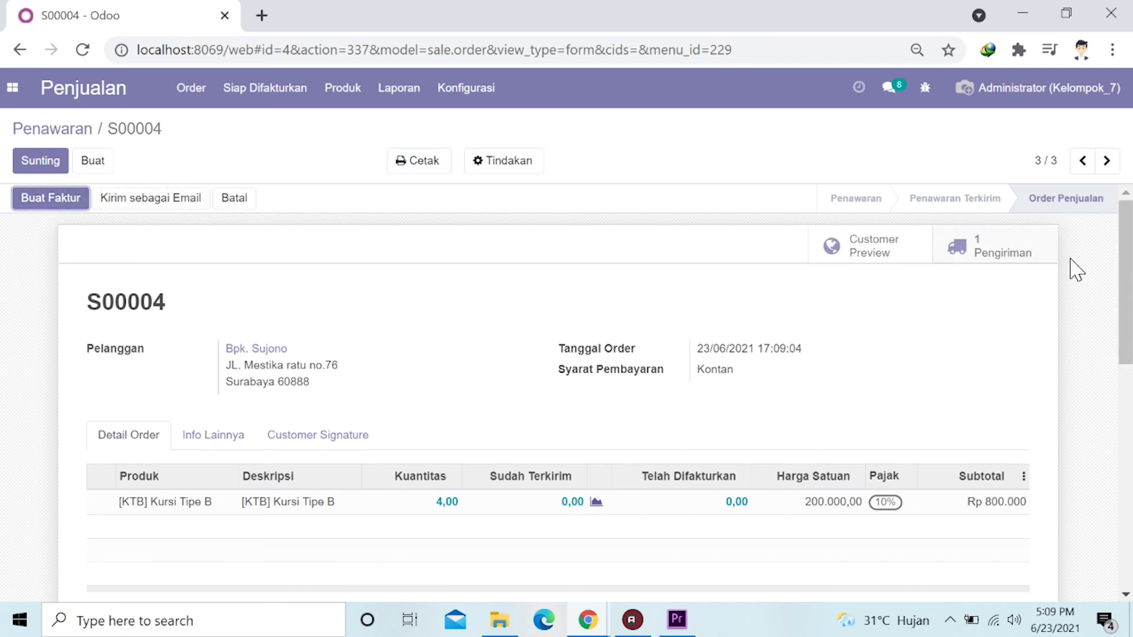
pyautogui.click(1000, 257)
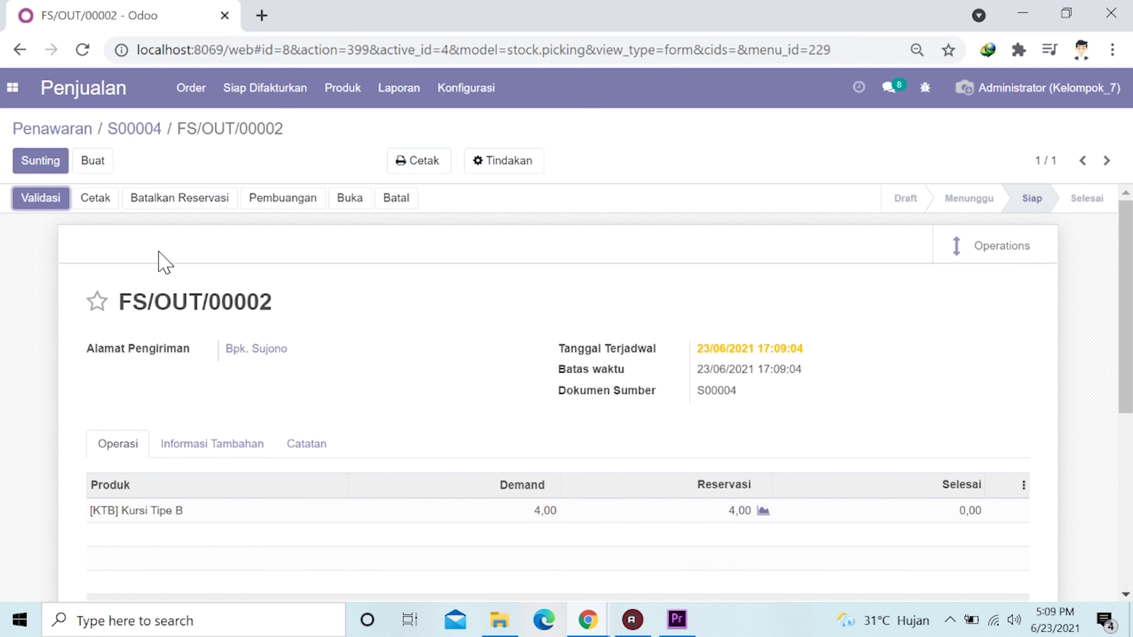
# Review delivery FS/OUT/00002, showing 4,00 Kursi Tipe B reserved and 0,00 done.
pyautogui.scroll(-1, 88, 260)
pyautogui.scroll(-1, 83, 260)
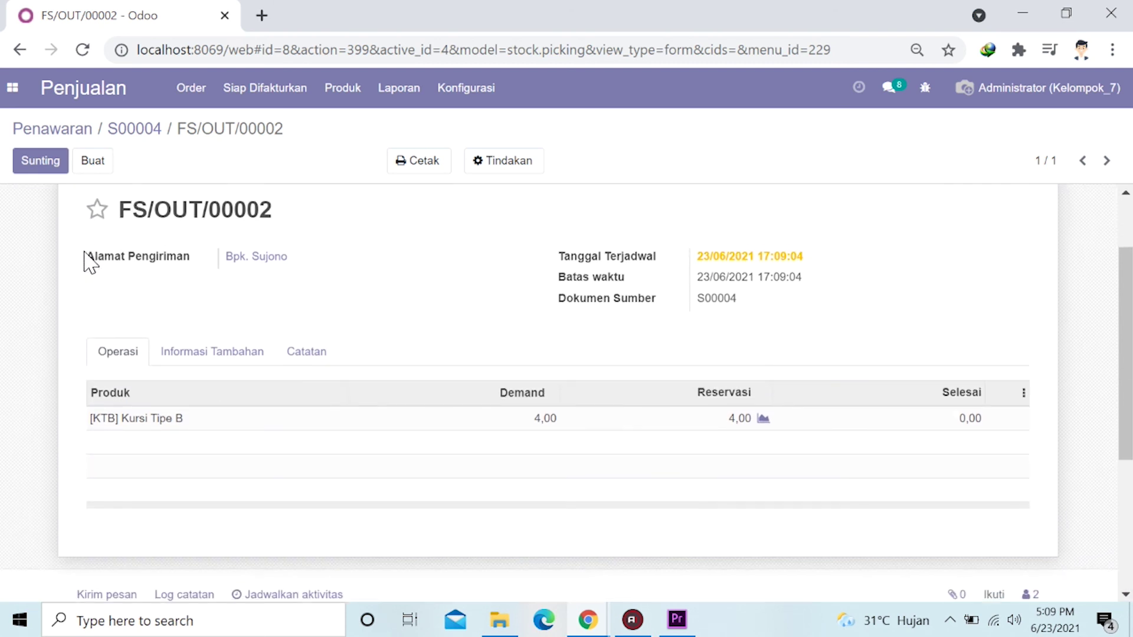
pyautogui.scroll(2, 84, 258)
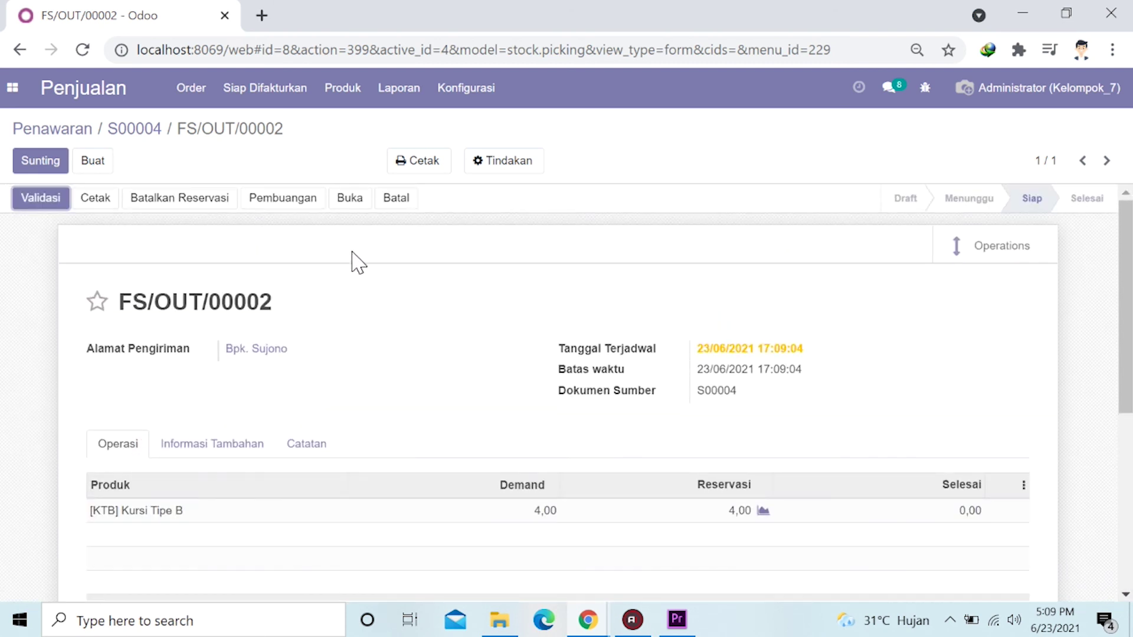
pyautogui.scroll(-3, 163, 413)
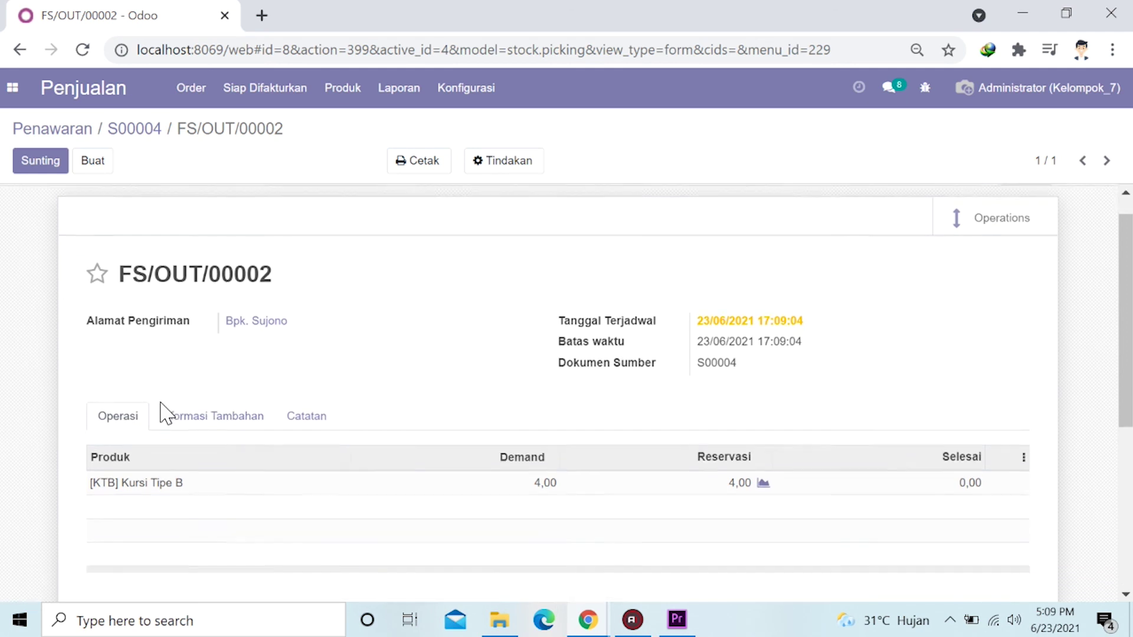
pyautogui.scroll(3, 163, 413)
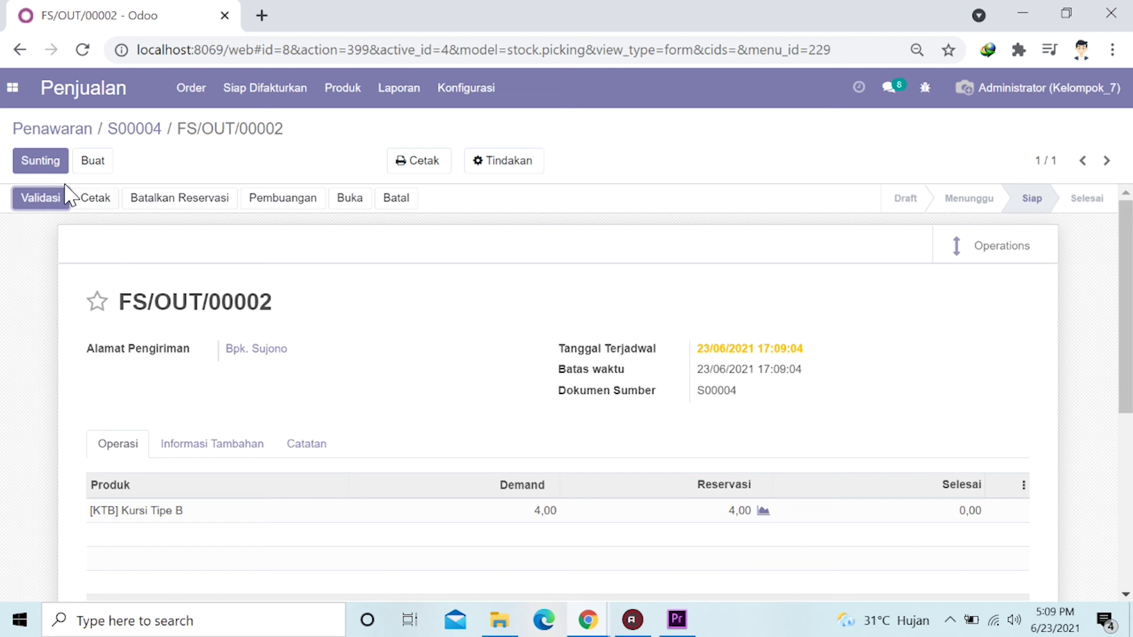
pyautogui.click(12, 90)
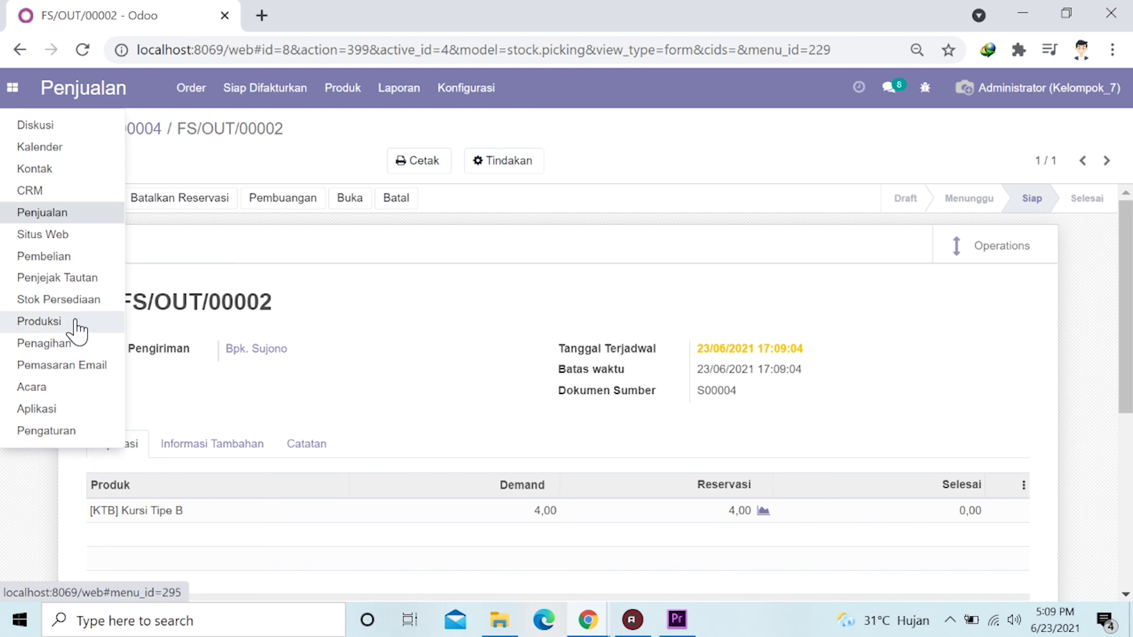
# Validate delivery FS/OUT/00002 in Stok Persediaan, transferring all 4,00 chairs immediately.
pyautogui.click(59, 300)
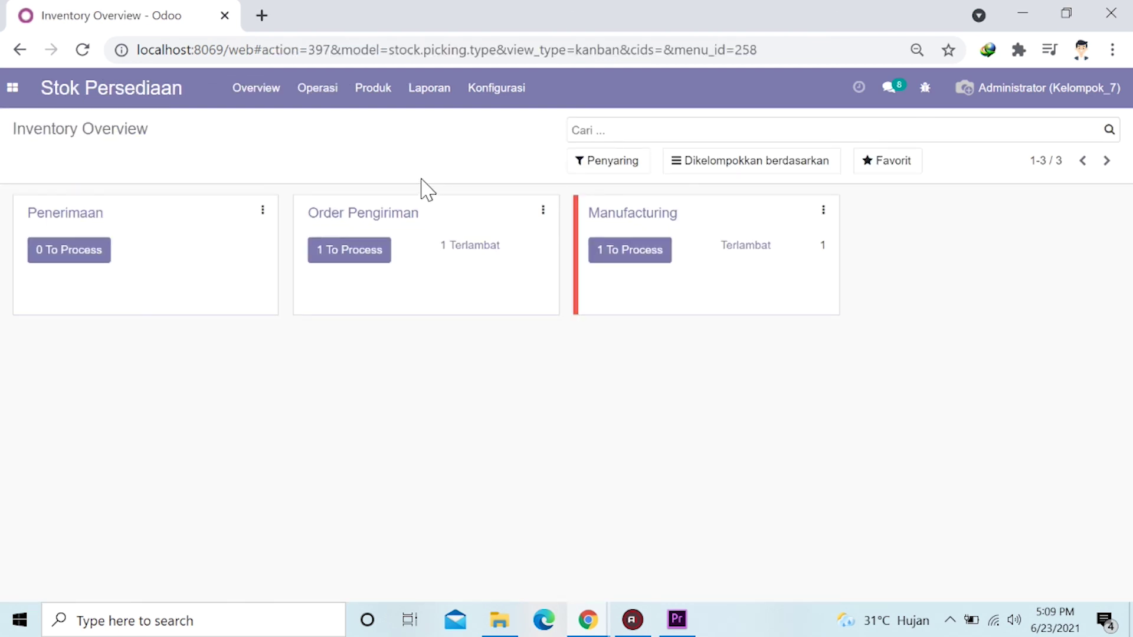
pyautogui.click(387, 216)
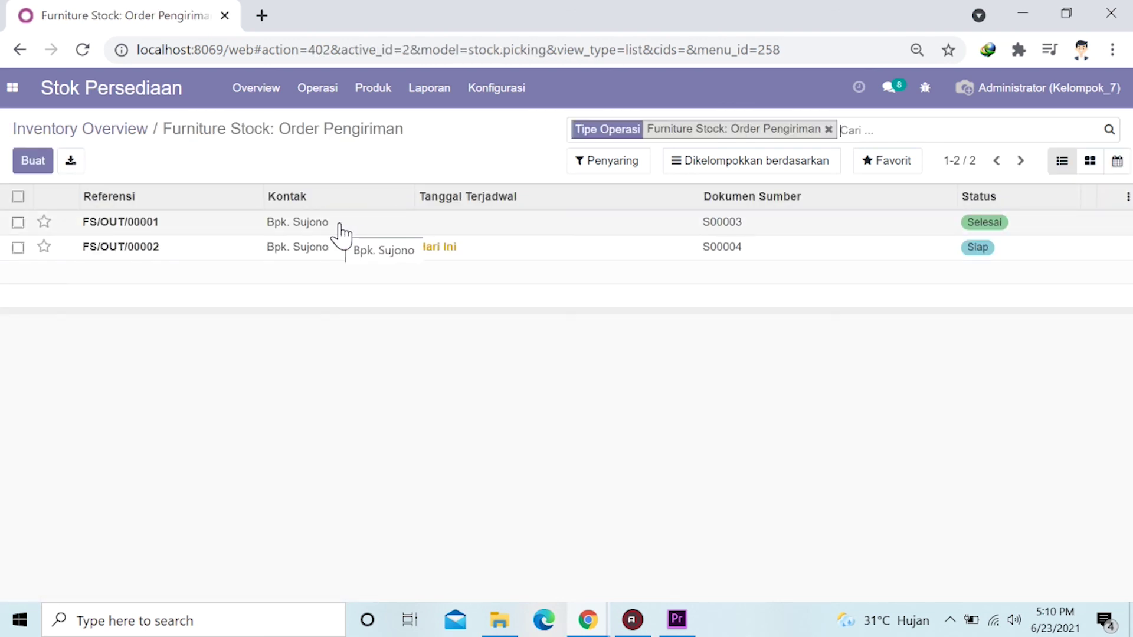
pyautogui.click(341, 250)
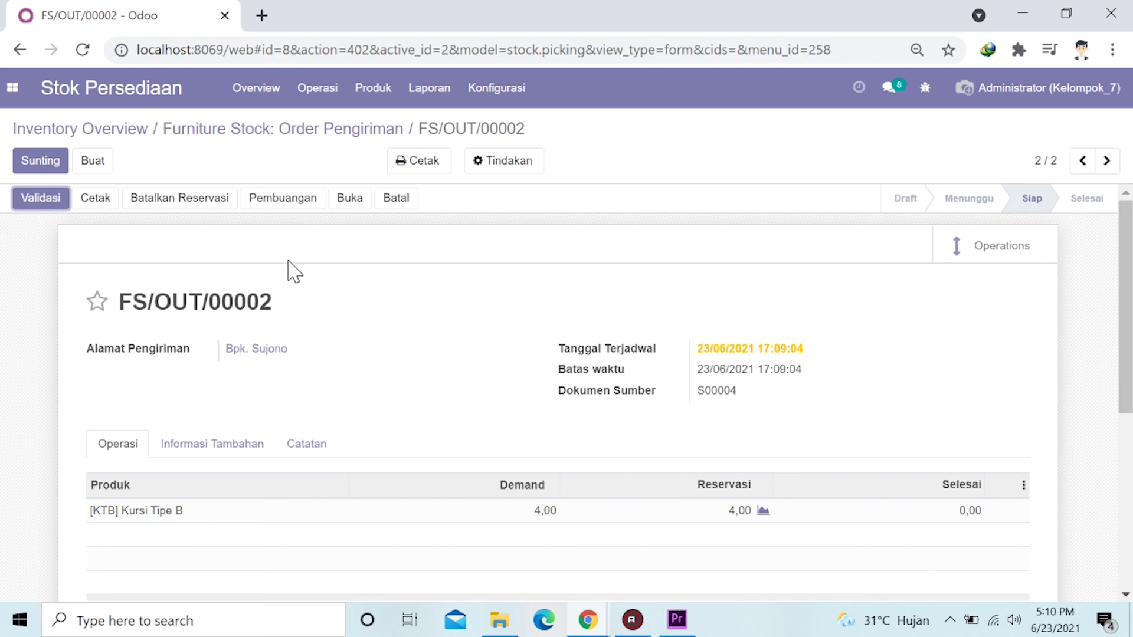
pyautogui.scroll(-2, 304, 269)
pyautogui.scroll(2, 303, 268)
pyautogui.click(44, 200)
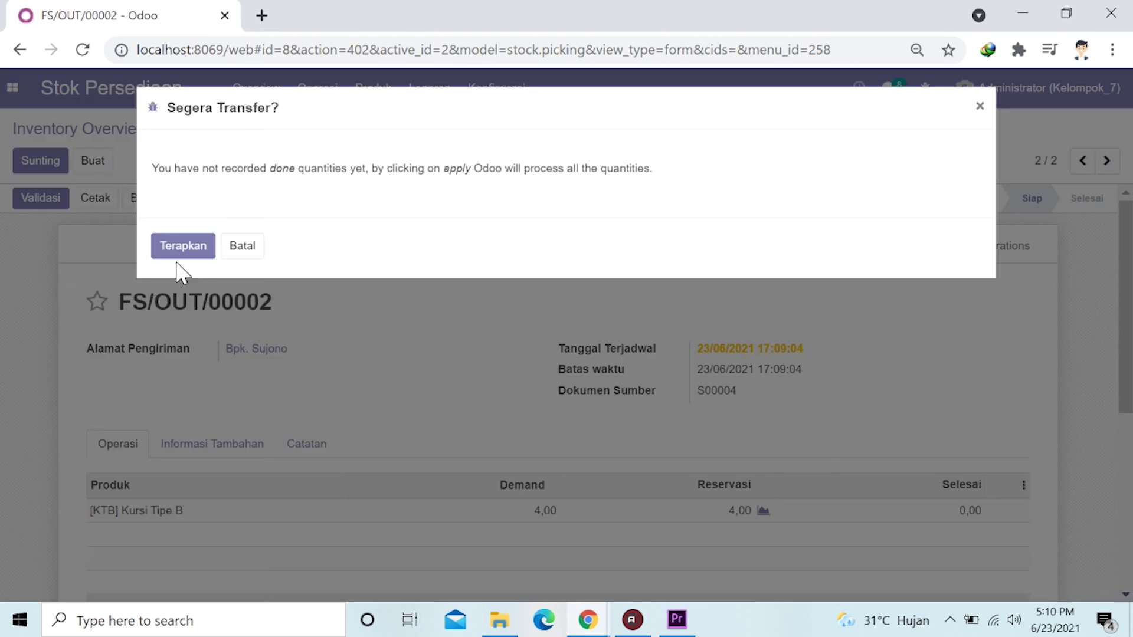
pyautogui.click(177, 246)
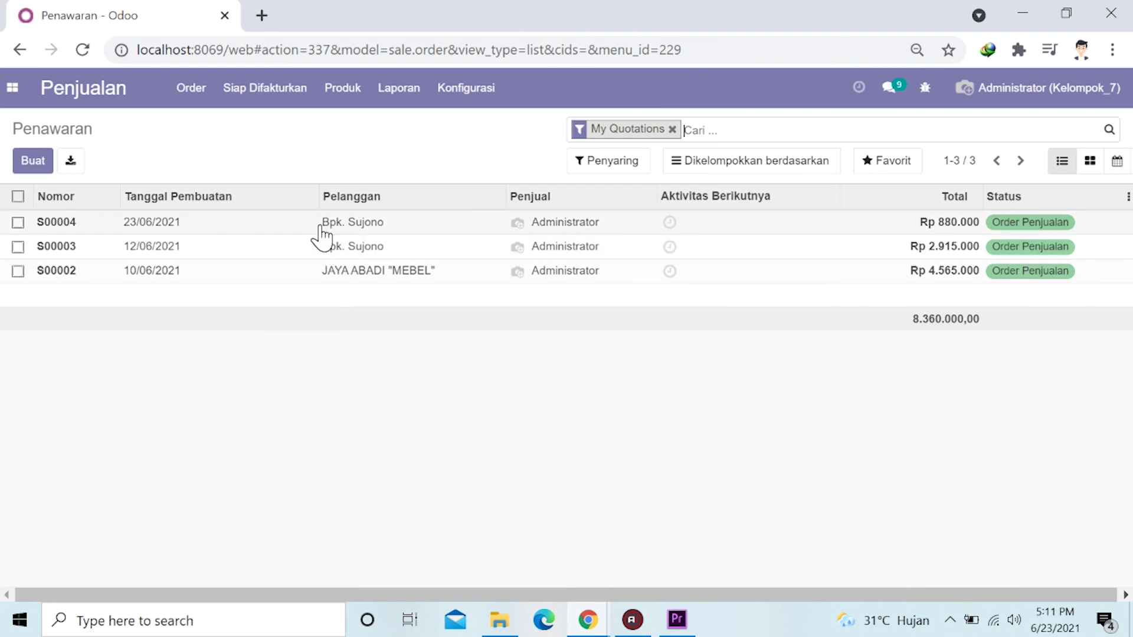
# Reopen sales order S00004, now showing 4,00 Kursi Tipe B delivered and none invoiced.
pyautogui.click(416, 225)
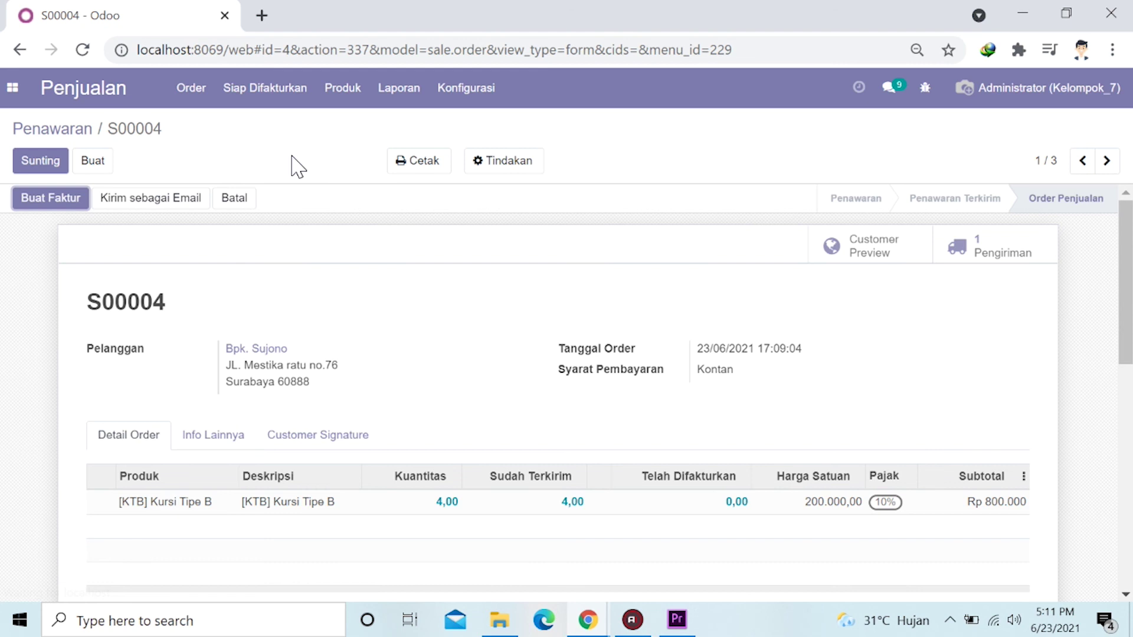
pyautogui.click(57, 207)
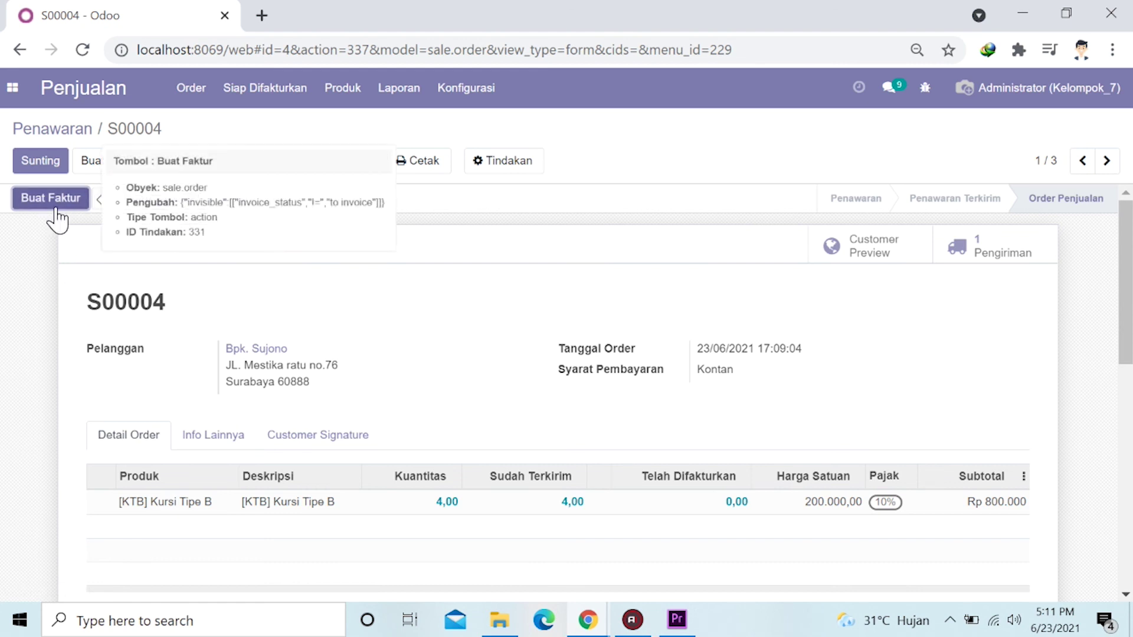
# Create a regular invoice for S00004 and post it as INV/2021/06/0002 for Rp 880.000.
pyautogui.click(43, 205)
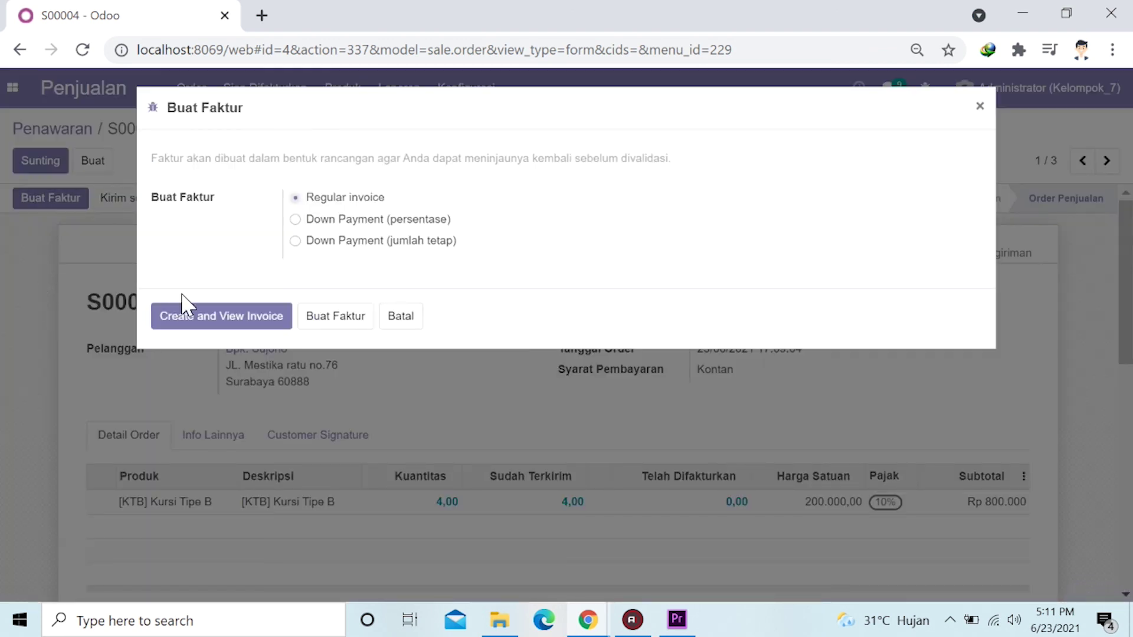
pyautogui.click(227, 328)
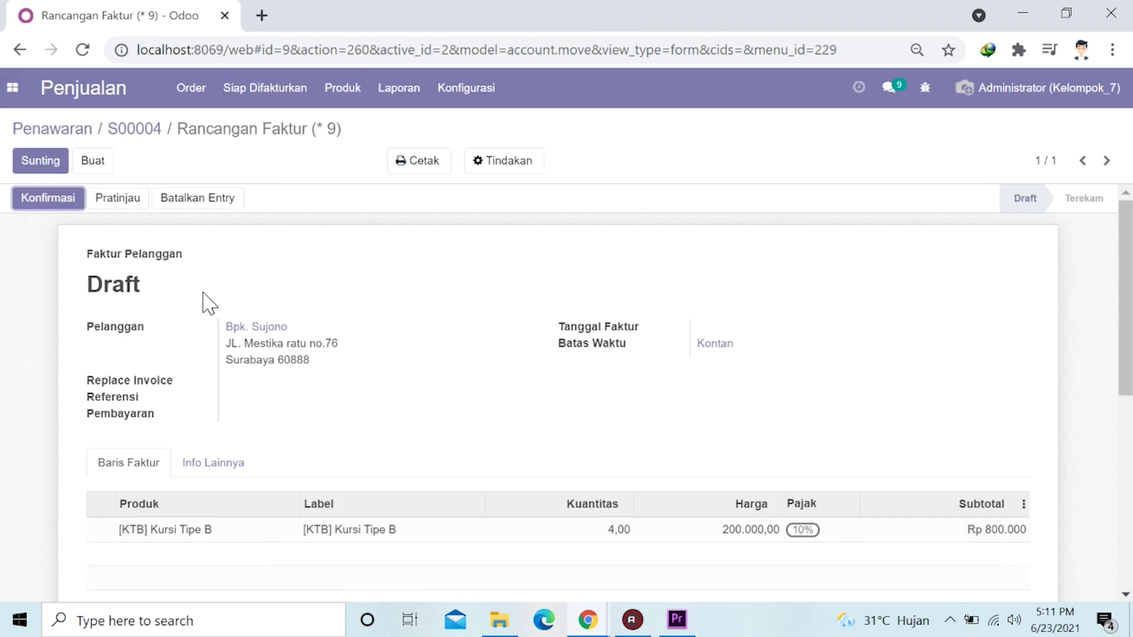
pyautogui.scroll(-5, 195, 372)
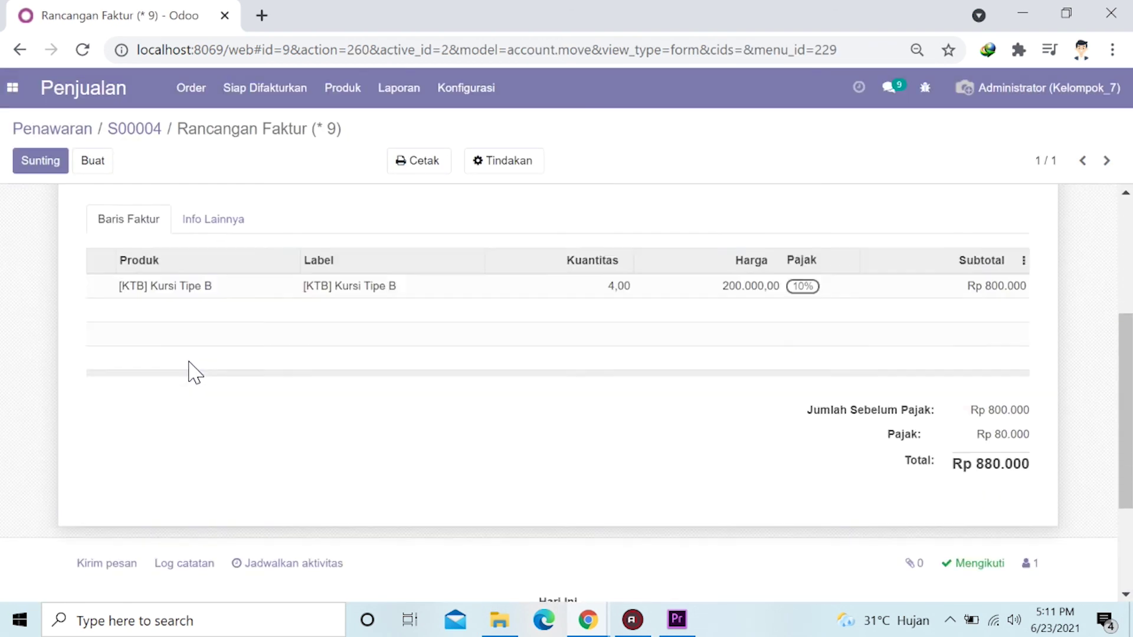
pyautogui.scroll(4, 194, 372)
pyautogui.scroll(1, 195, 372)
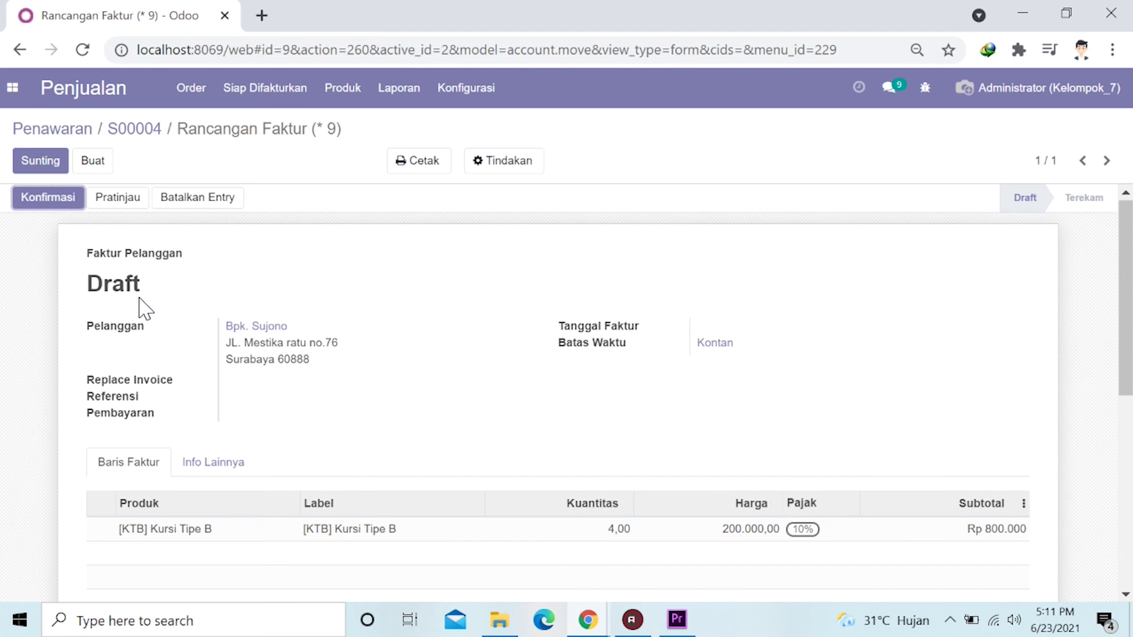
pyautogui.click(36, 200)
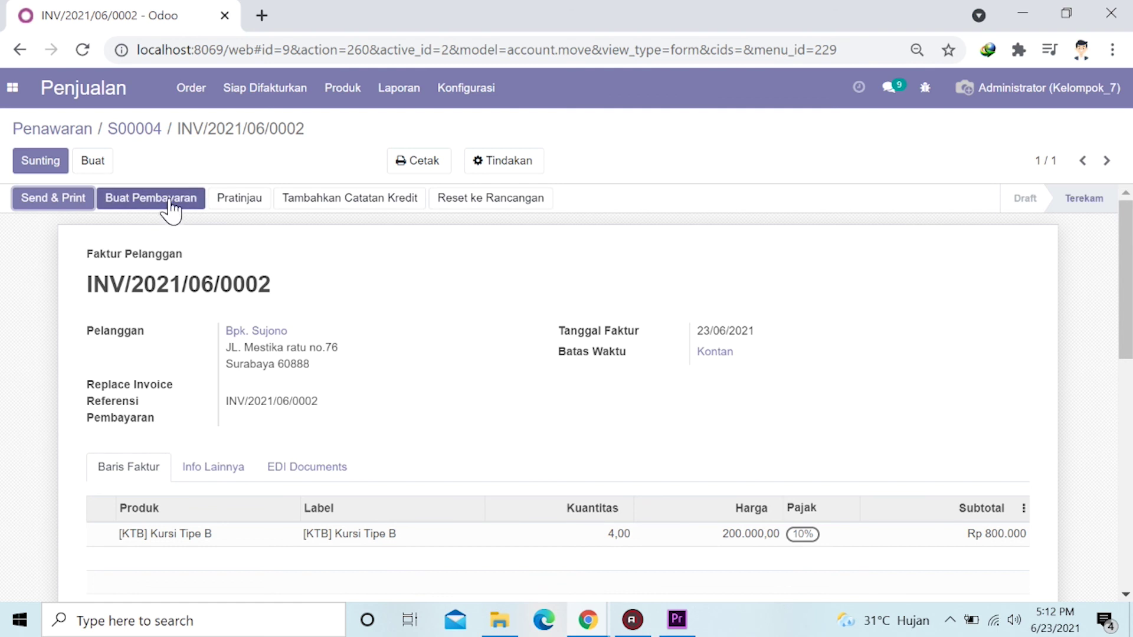
pyautogui.click(167, 199)
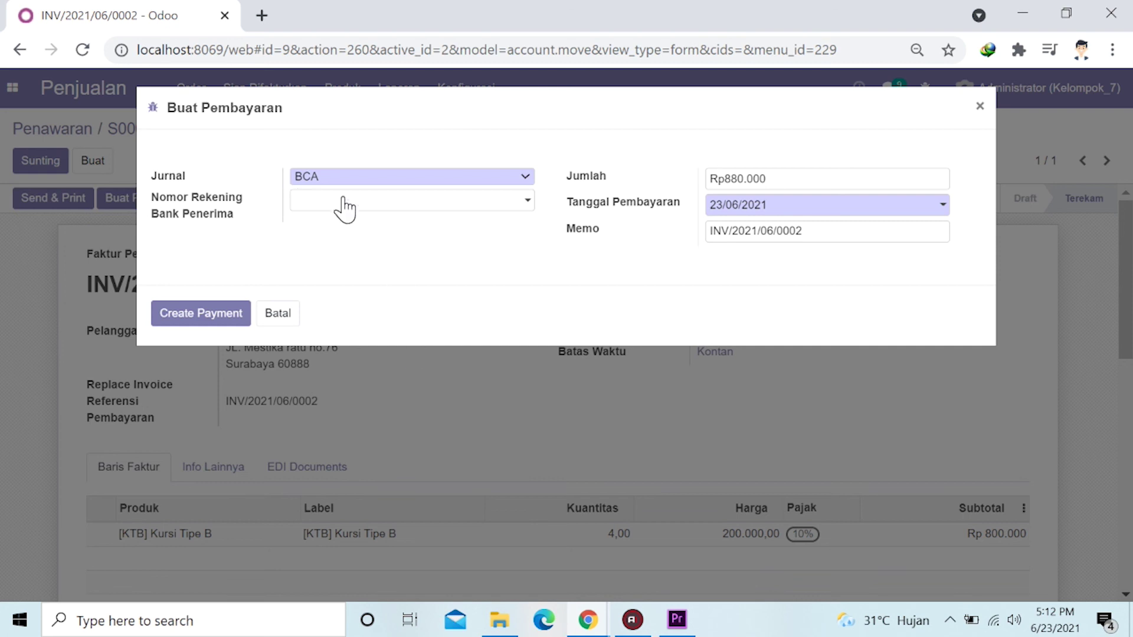
# Register the Rp 880.000 payment through the BCA journal, marking INV/2021/06/0002 paid.
pyautogui.click(386, 177)
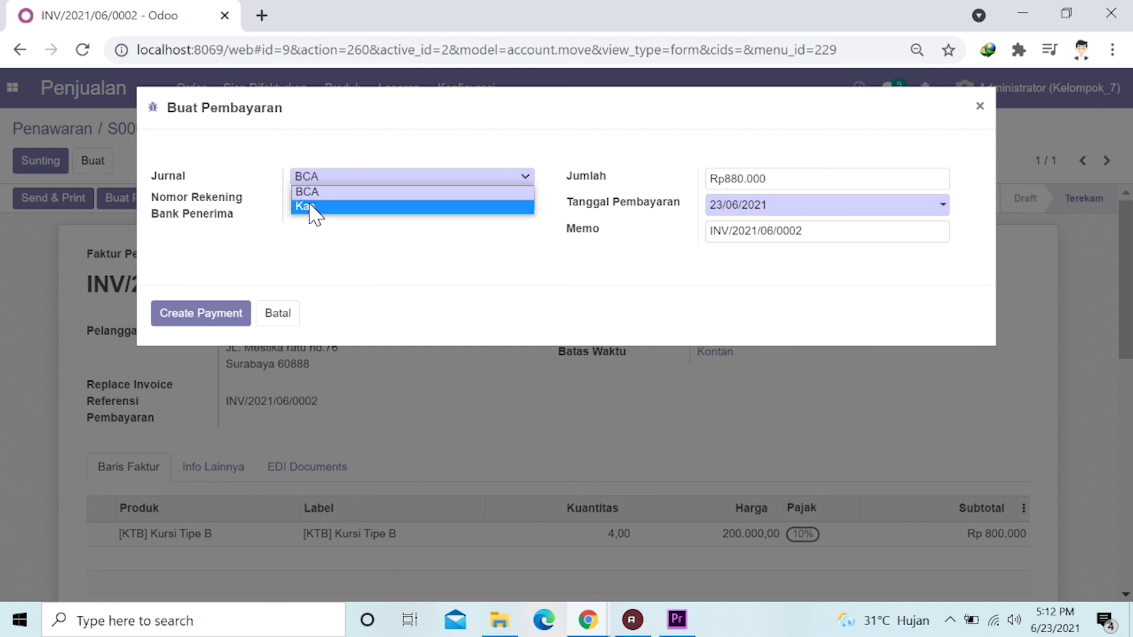
pyautogui.click(306, 177)
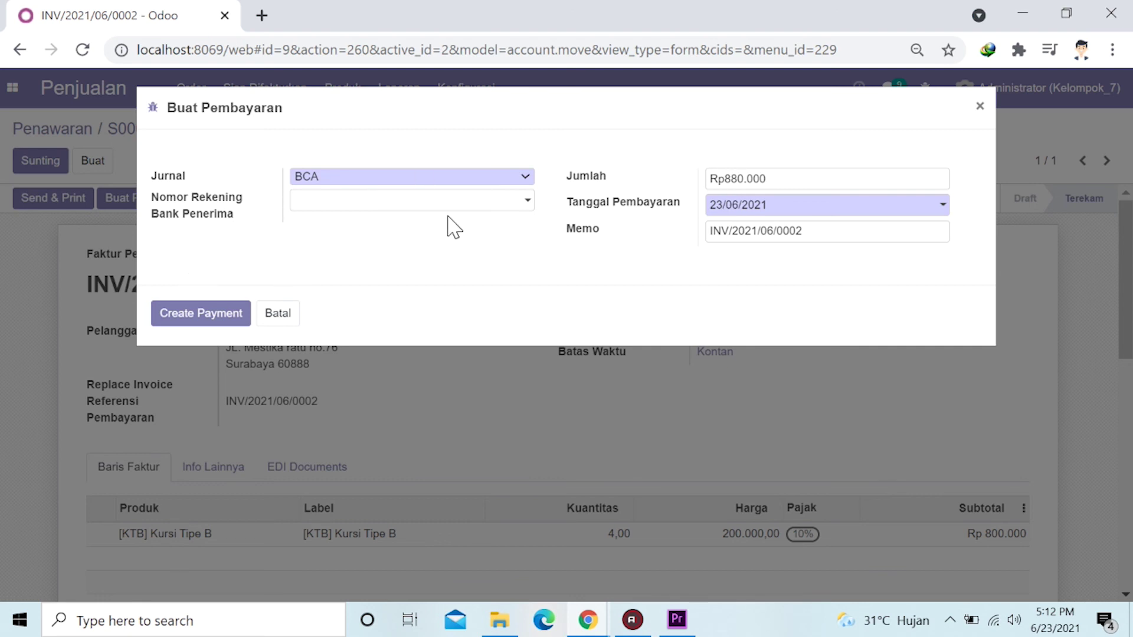
pyautogui.click(206, 317)
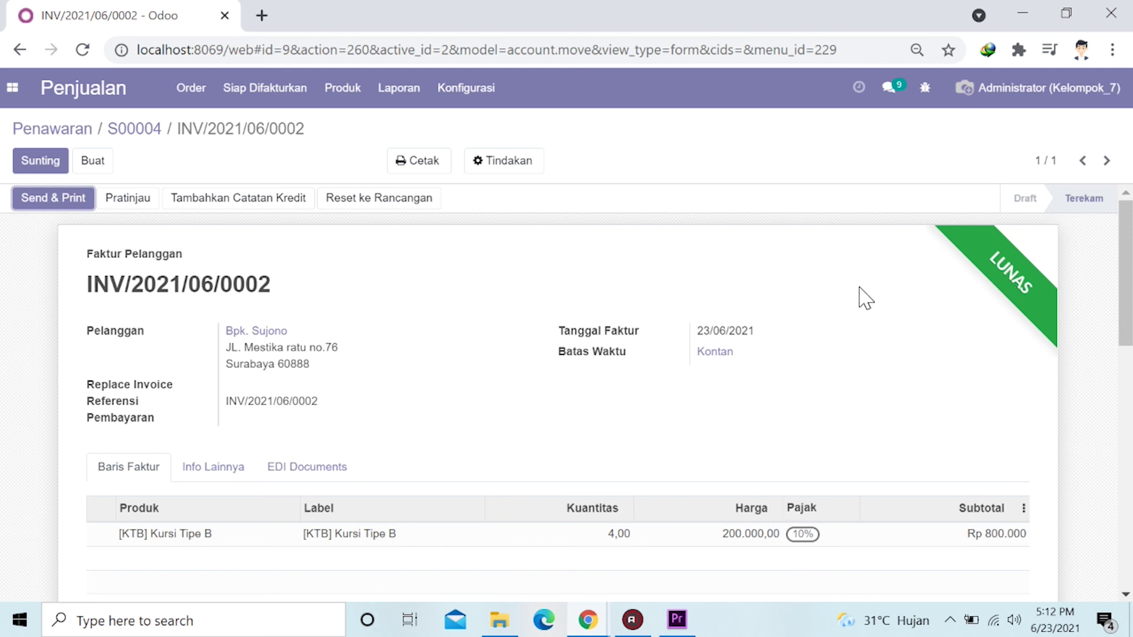
pyautogui.scroll(-3, 503, 342)
pyautogui.scroll(3, 503, 345)
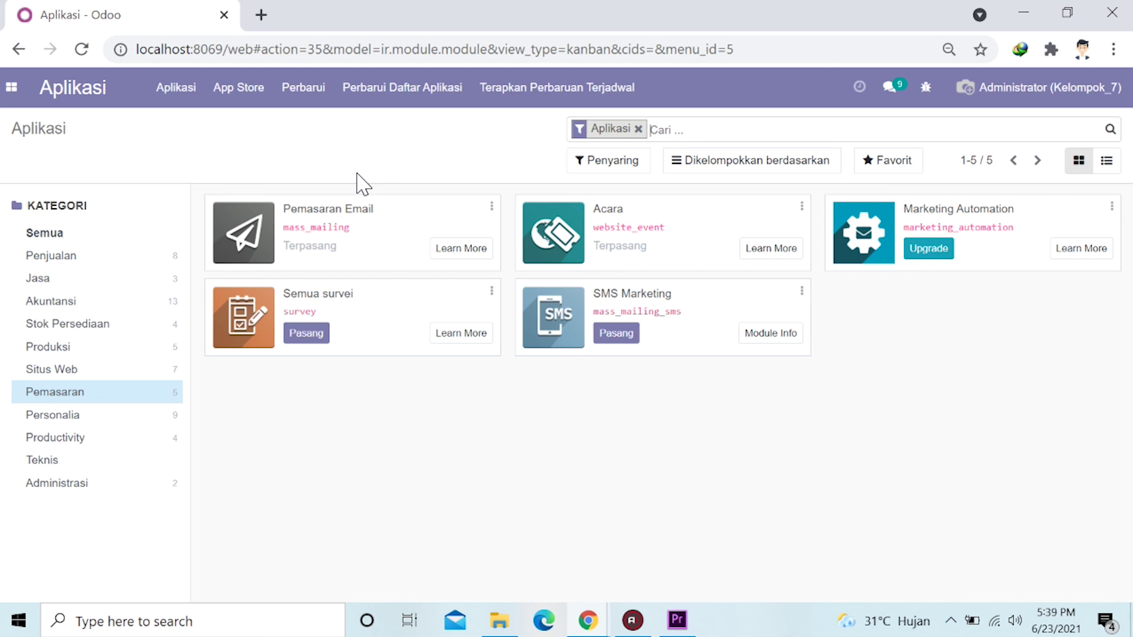
pyautogui.click(122, 267)
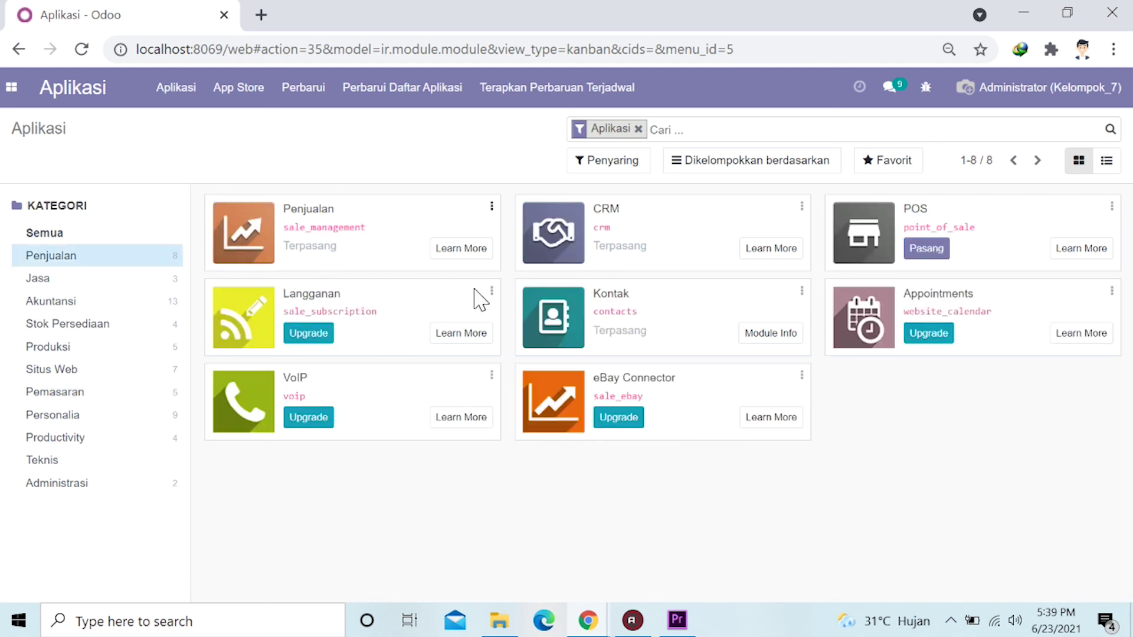
pyautogui.click(64, 328)
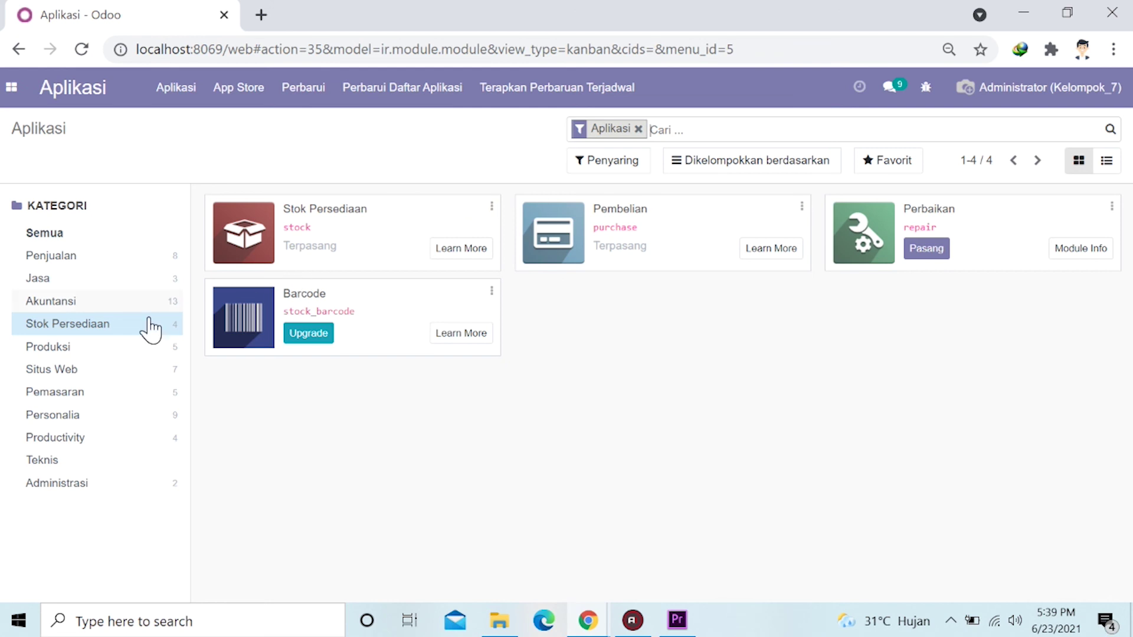
pyautogui.click(86, 354)
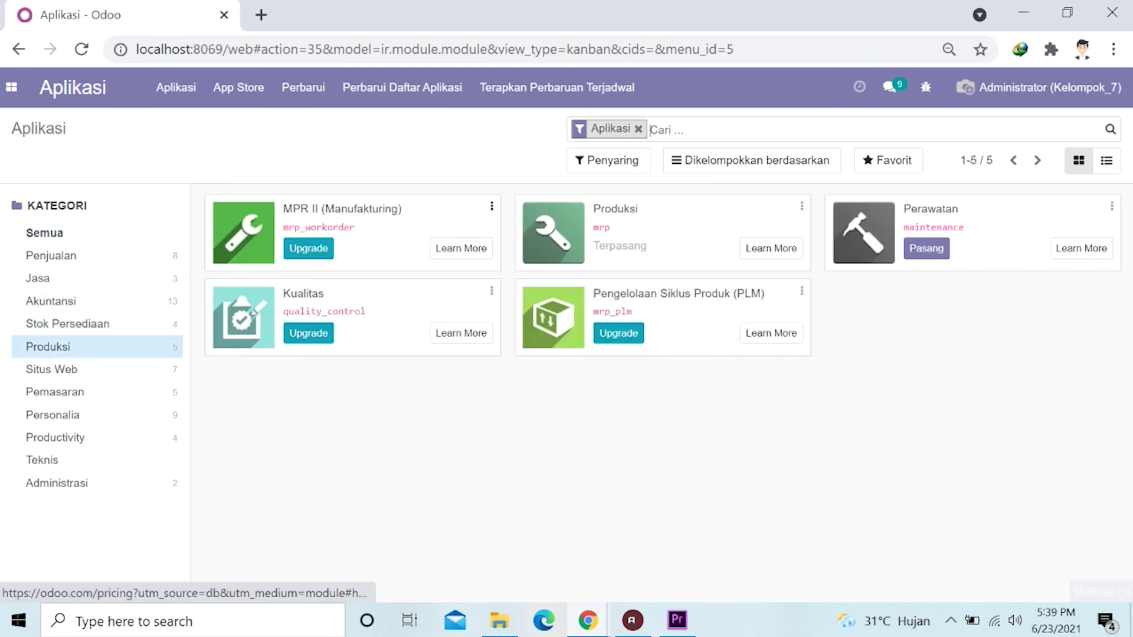
pyautogui.click(83, 372)
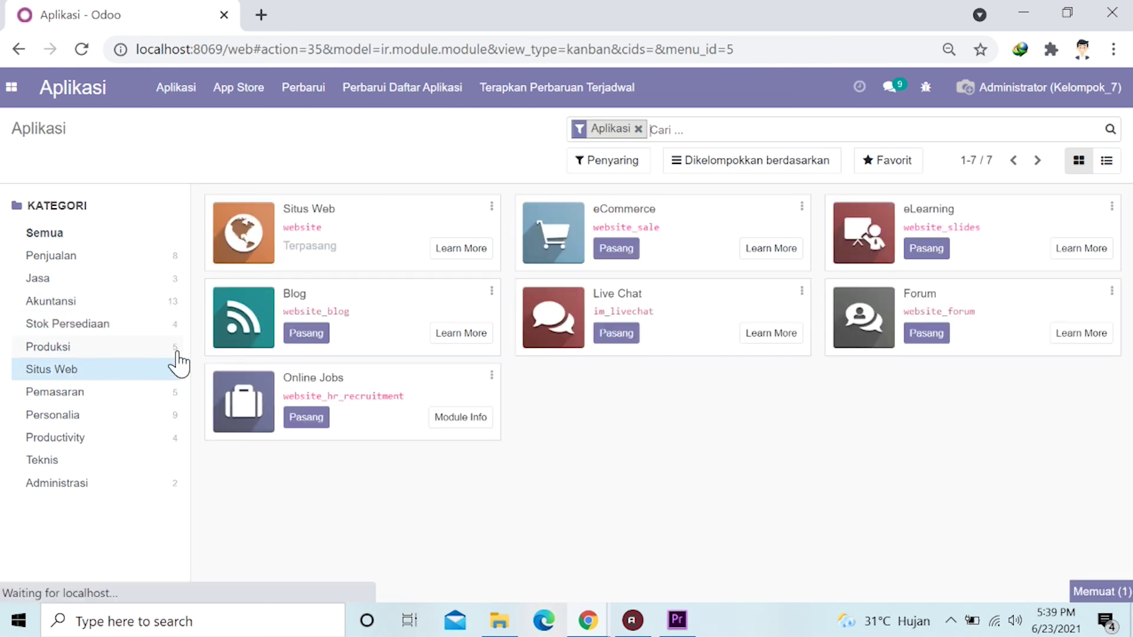
pyautogui.click(89, 393)
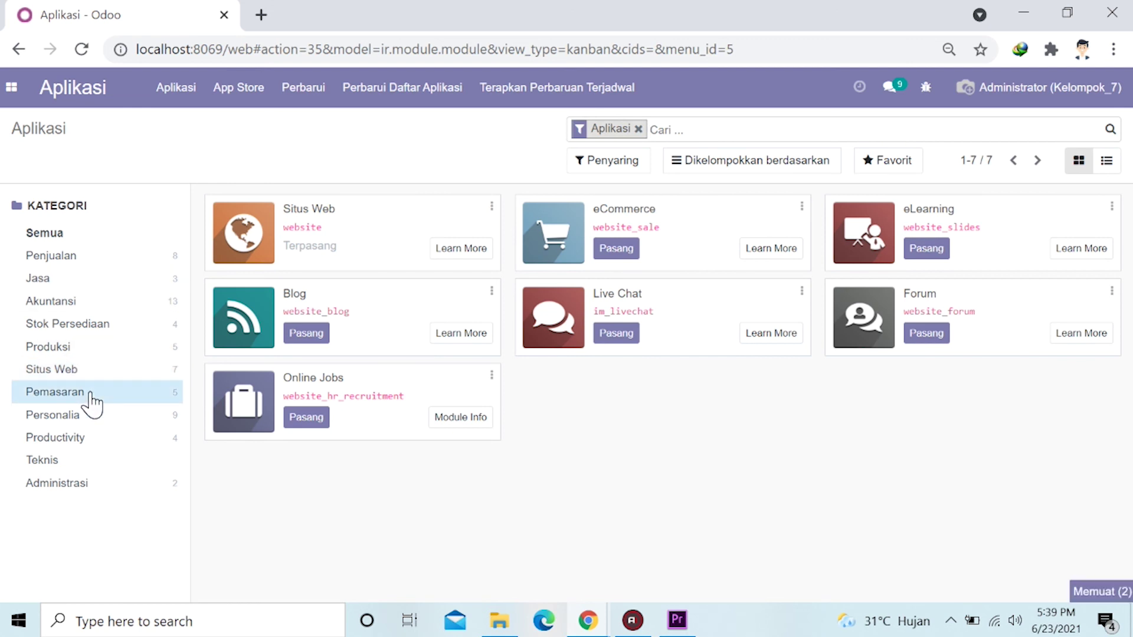